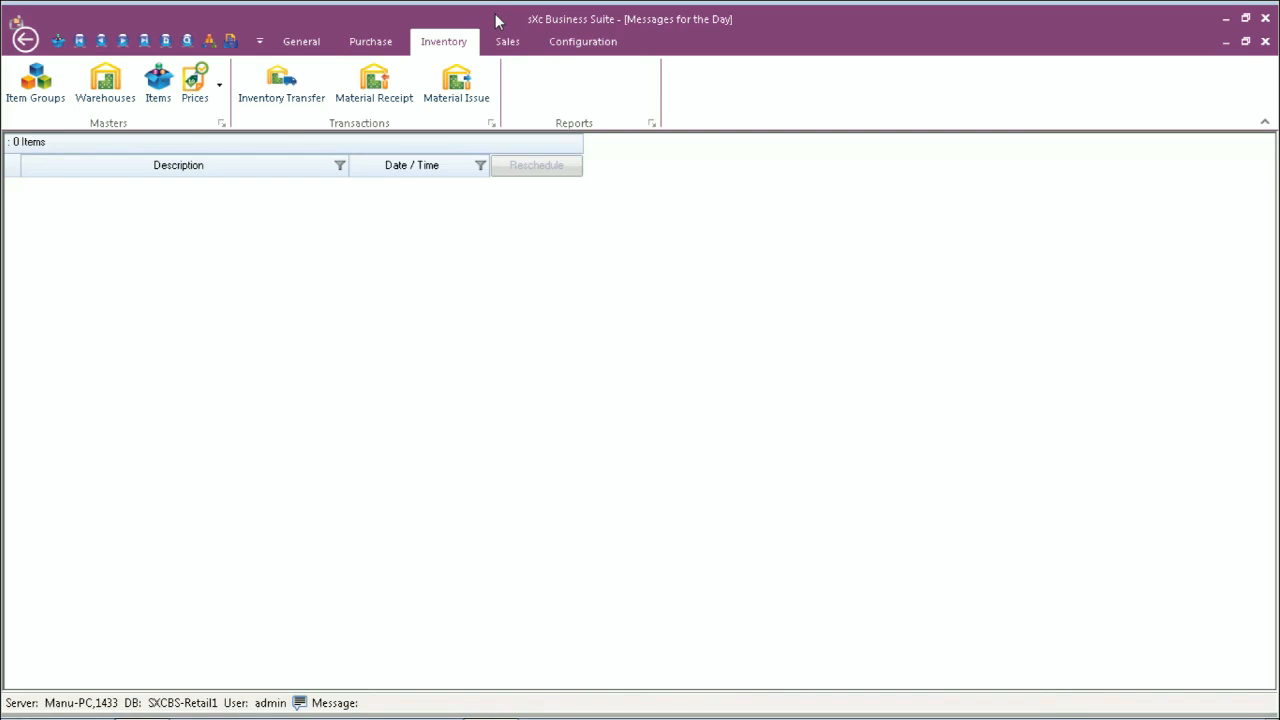
Step: Open the data import screen and expand the General import objects down to the Business Partner Master sub-objects
{"action": "left_click", "coordinate": [296, 44]}
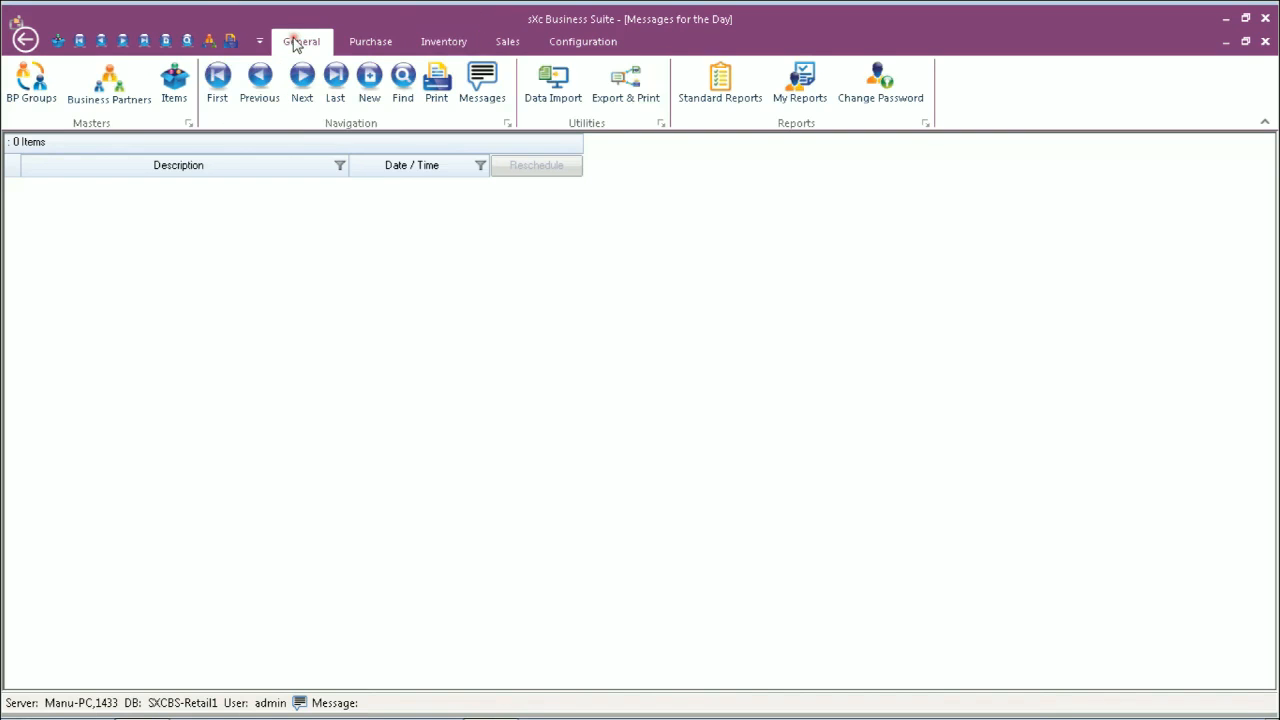
{"action": "left_click", "coordinate": [553, 85]}
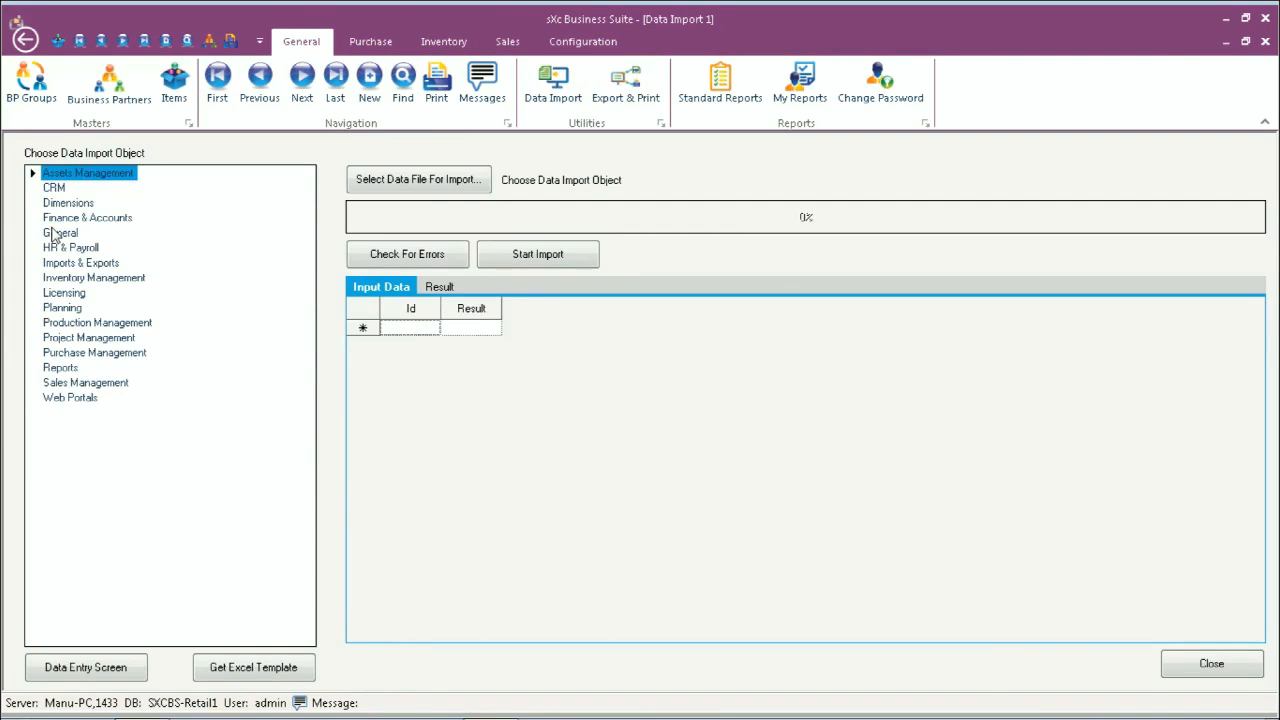
{"action": "left_click", "coordinate": [55, 235]}
{"action": "left_click", "coordinate": [31, 233]}
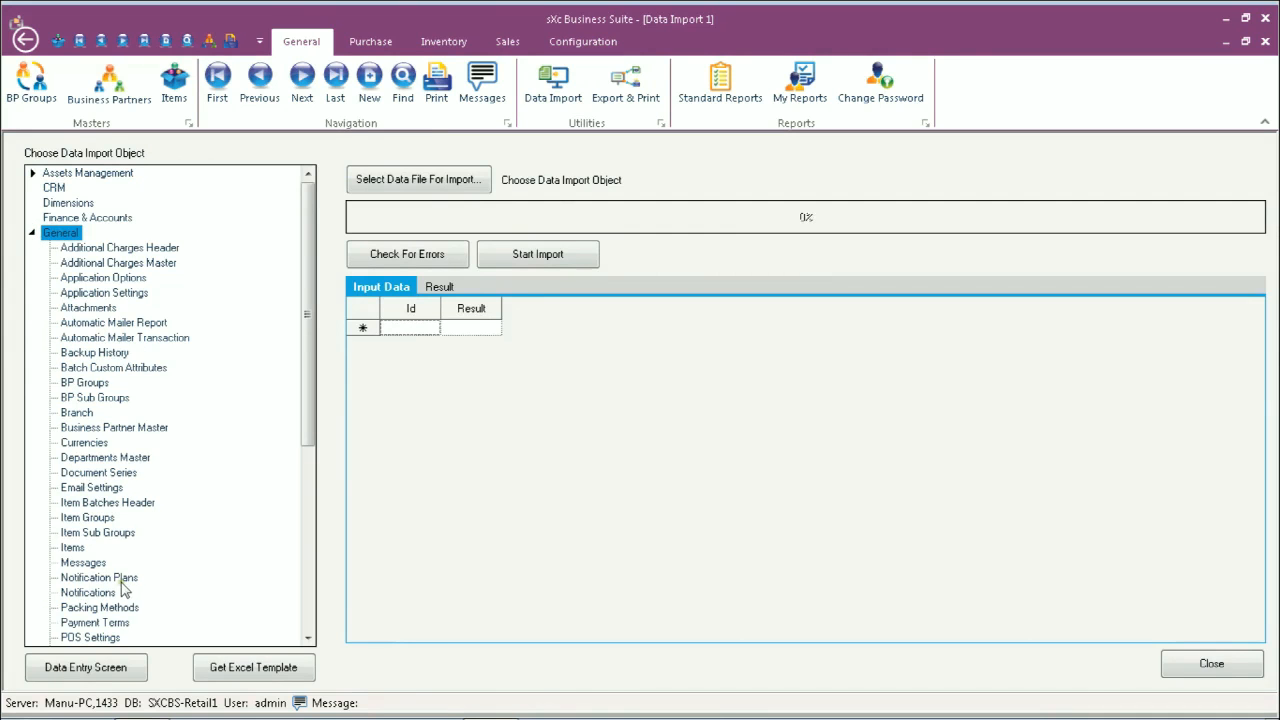
{"action": "left_click", "coordinate": [100, 430]}
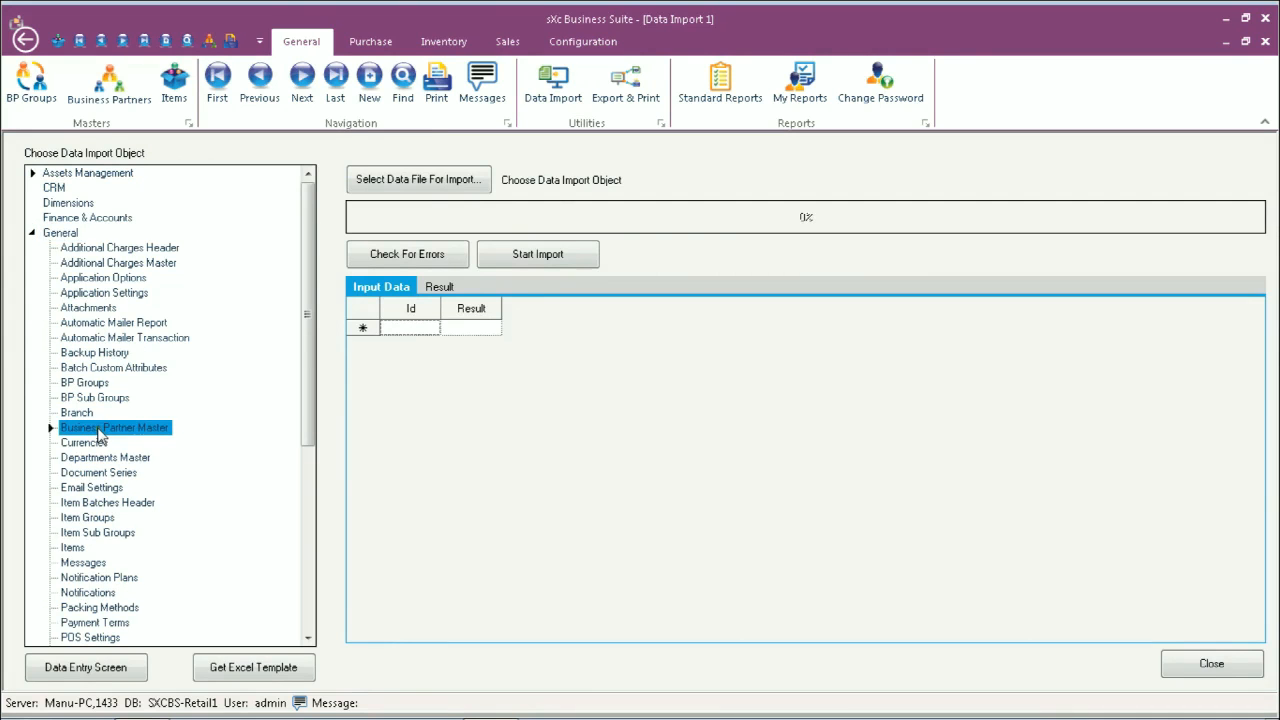
{"action": "left_click", "coordinate": [51, 428]}
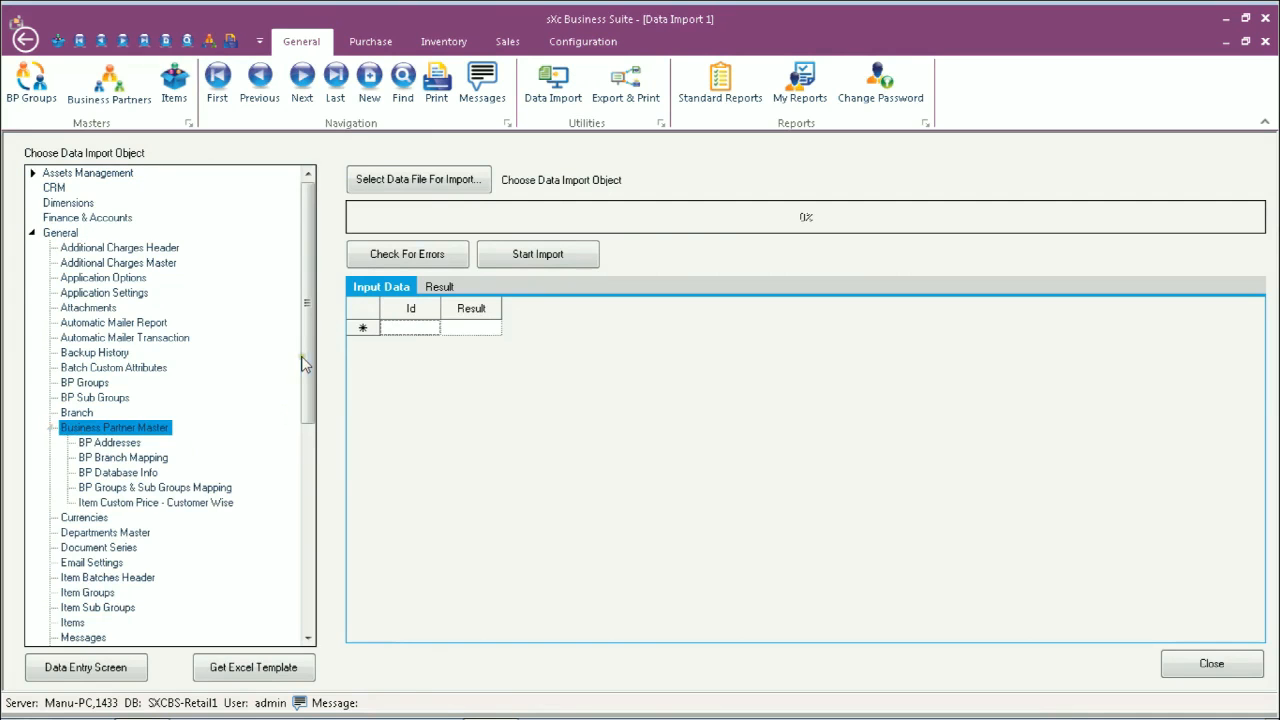
{"action": "left_click_drag", "start_coordinate": [308, 340], "coordinate": [311, 387]}
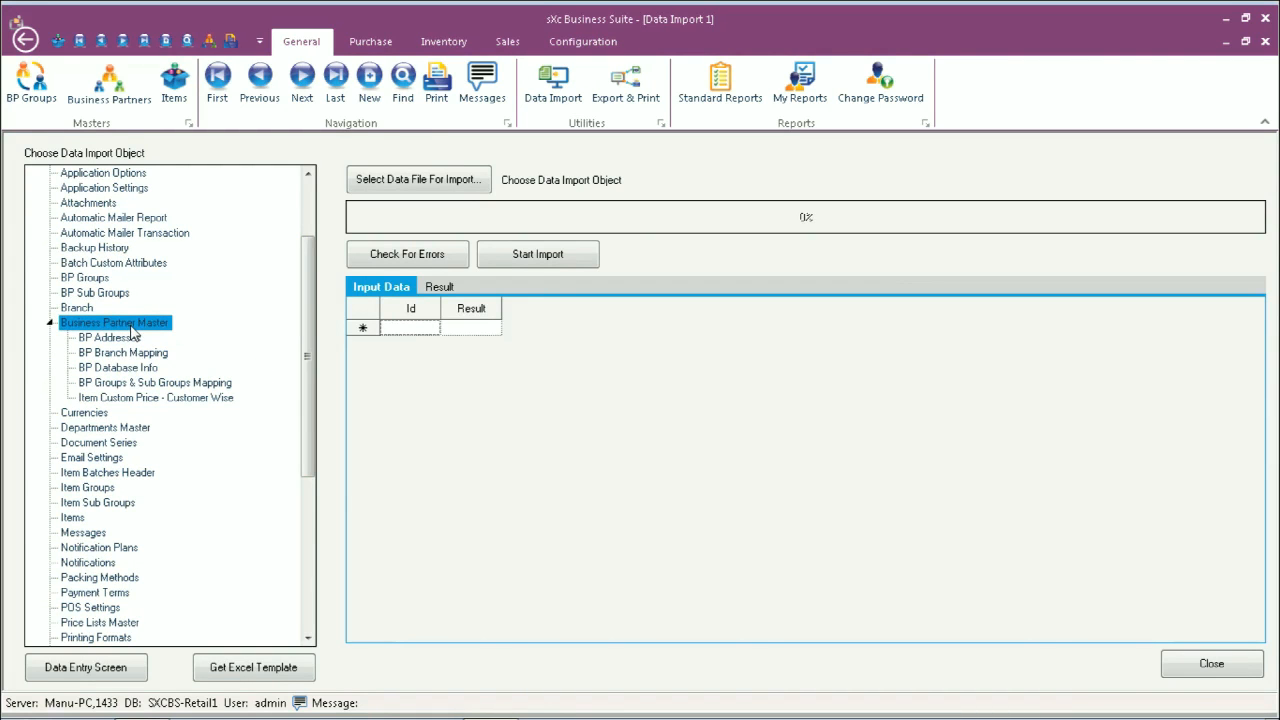
Step: Expand BP Addresses under Business Partner Master and select the BP Contact Persons import object
{"action": "left_click", "coordinate": [108, 339]}
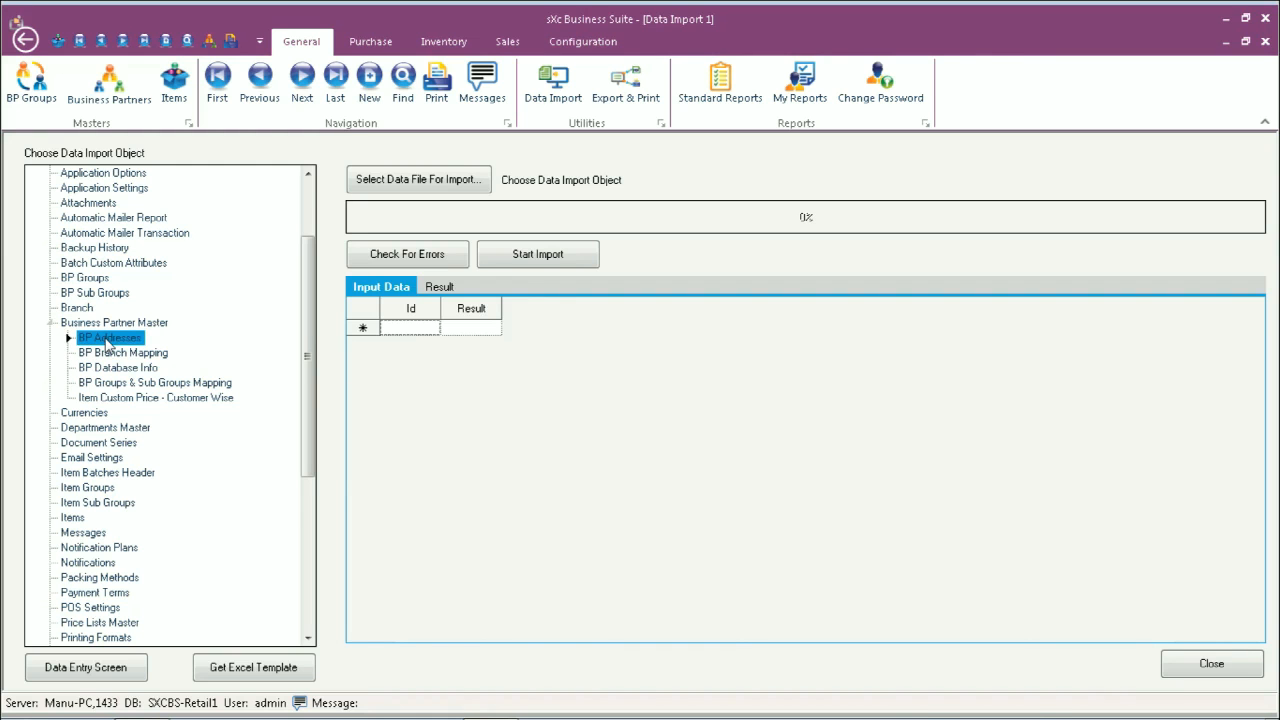
{"action": "left_click", "coordinate": [69, 338]}
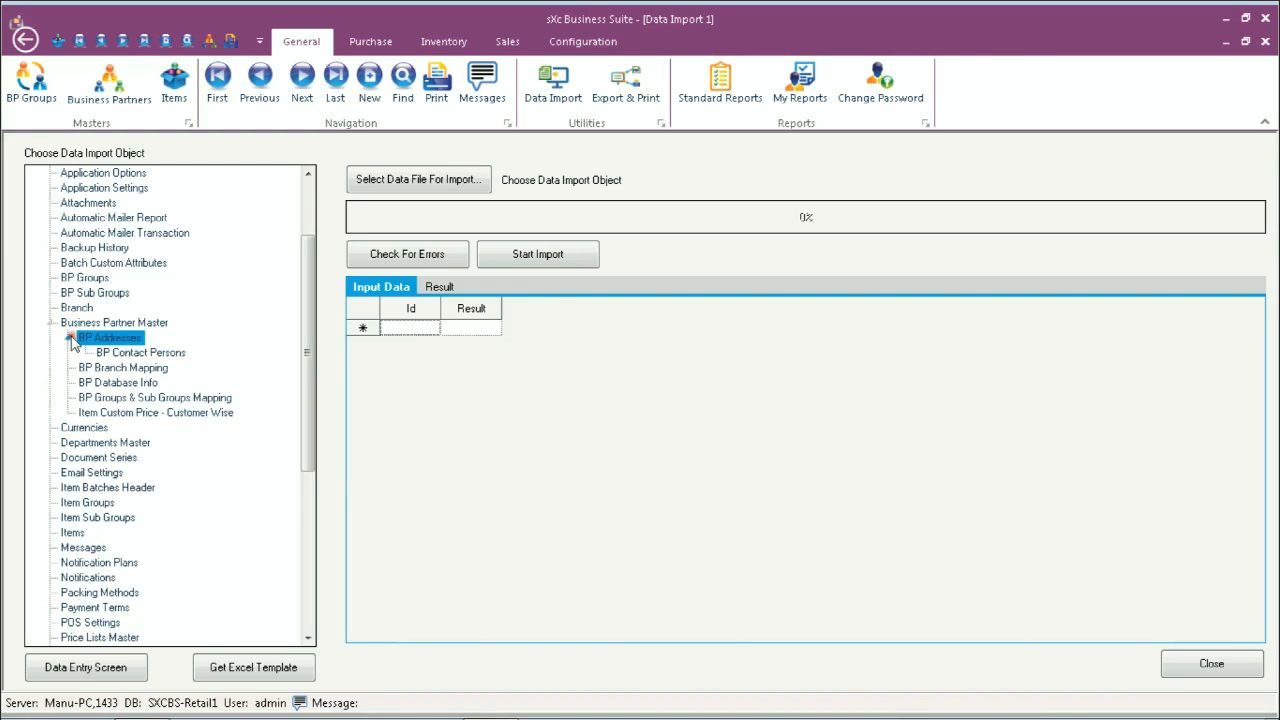
{"action": "left_click", "coordinate": [131, 354]}
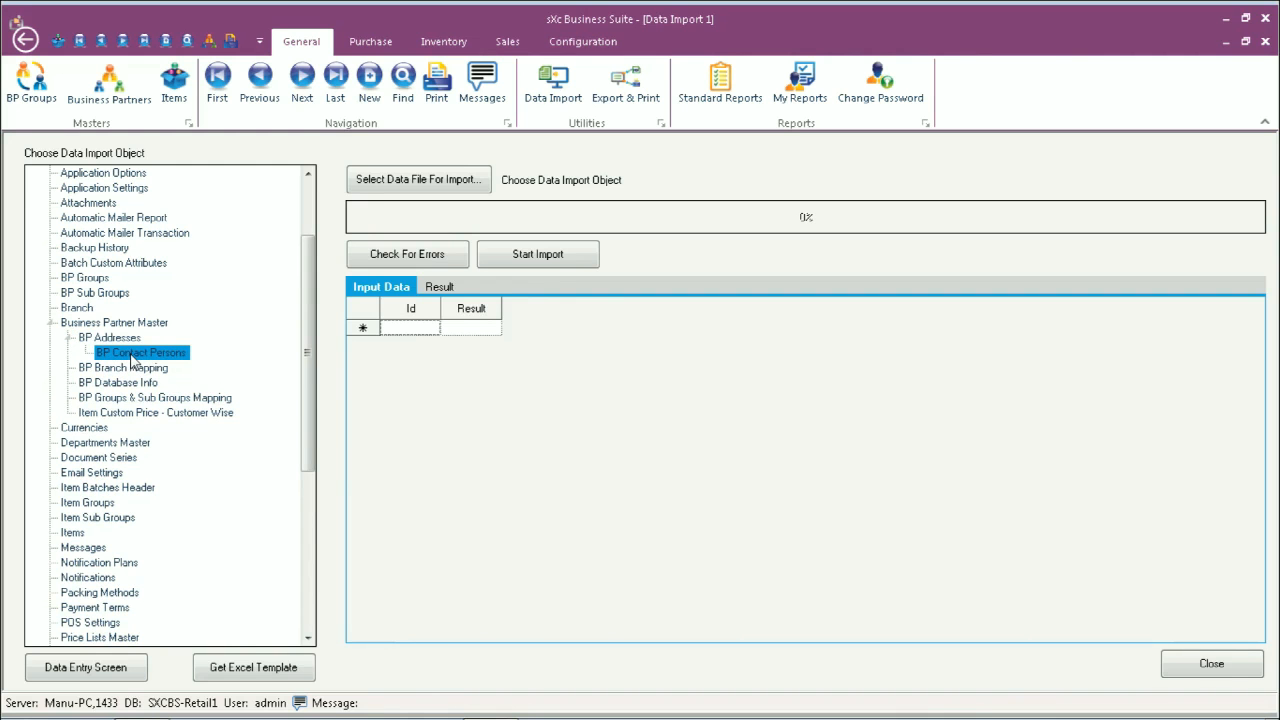
Step: Switch to Windows Explorer and open the folder C:\Program Files\SXC Business Suite\Data Import Templates
{"action": "left_click", "coordinate": [1227, 22]}
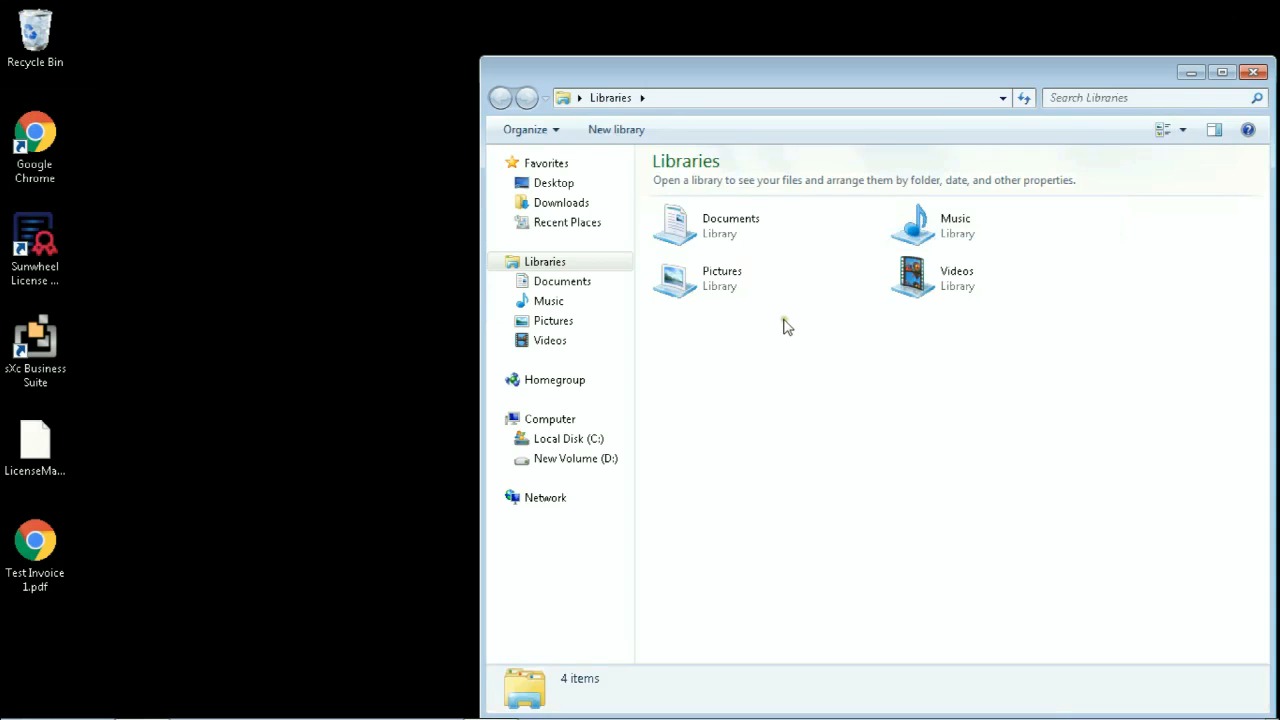
{"action": "left_click", "coordinate": [573, 441]}
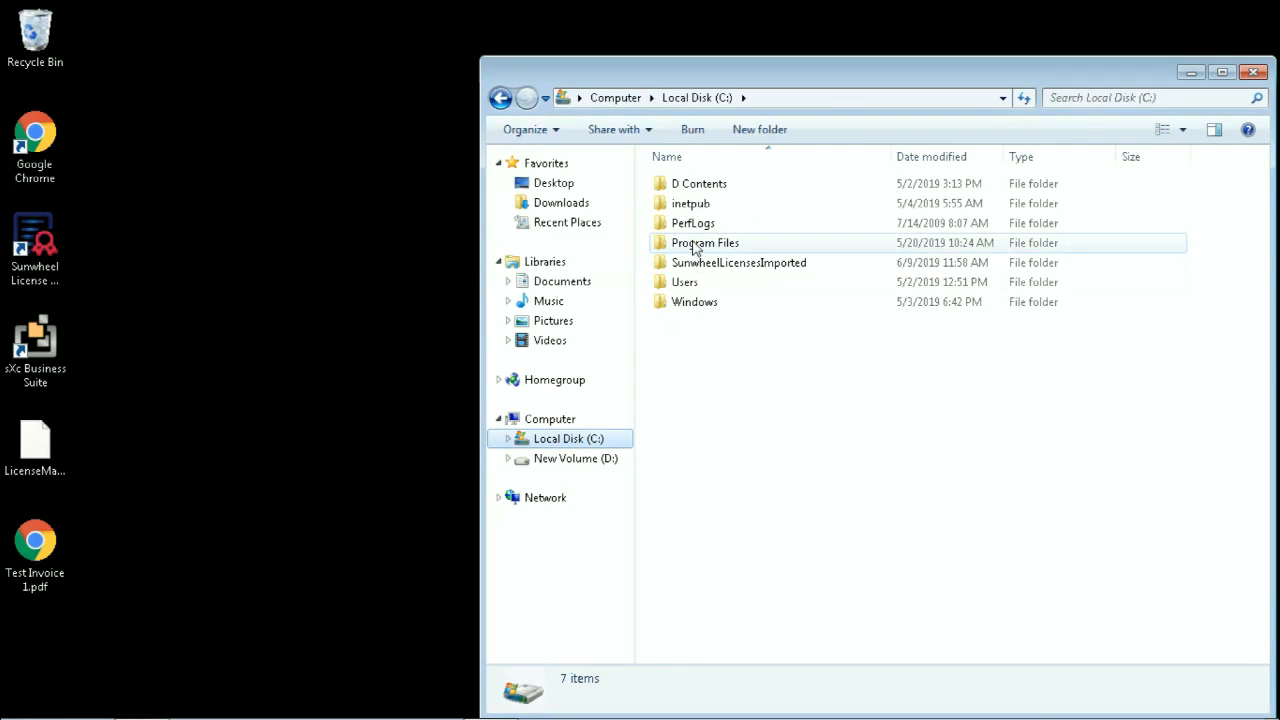
{"action": "double_click", "coordinate": [695, 245]}
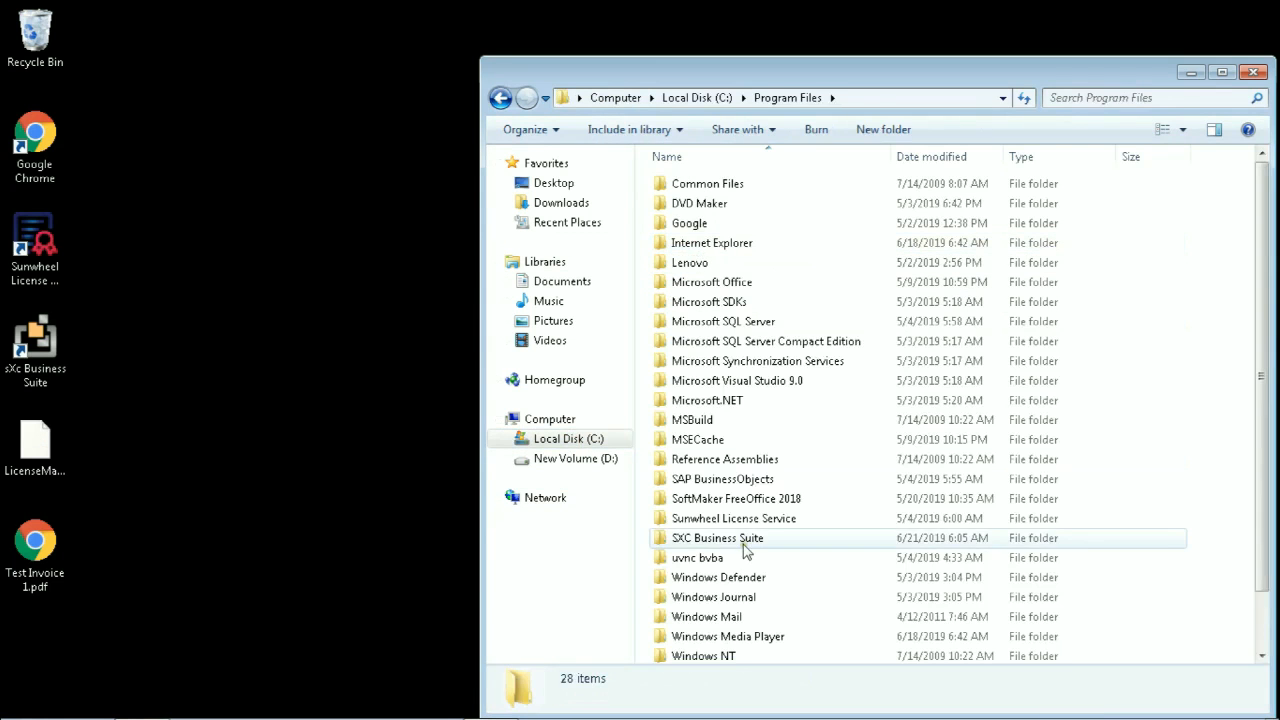
{"action": "left_click", "coordinate": [742, 536]}
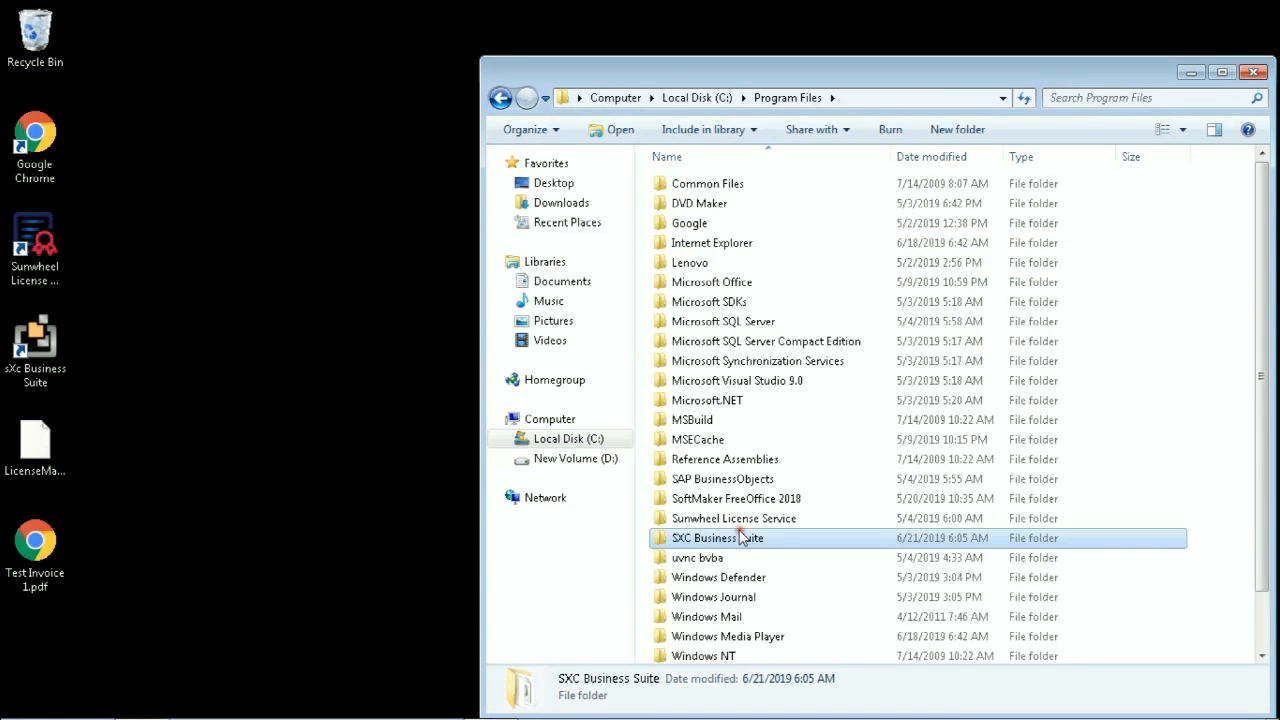
{"action": "double_click", "coordinate": [660, 538]}
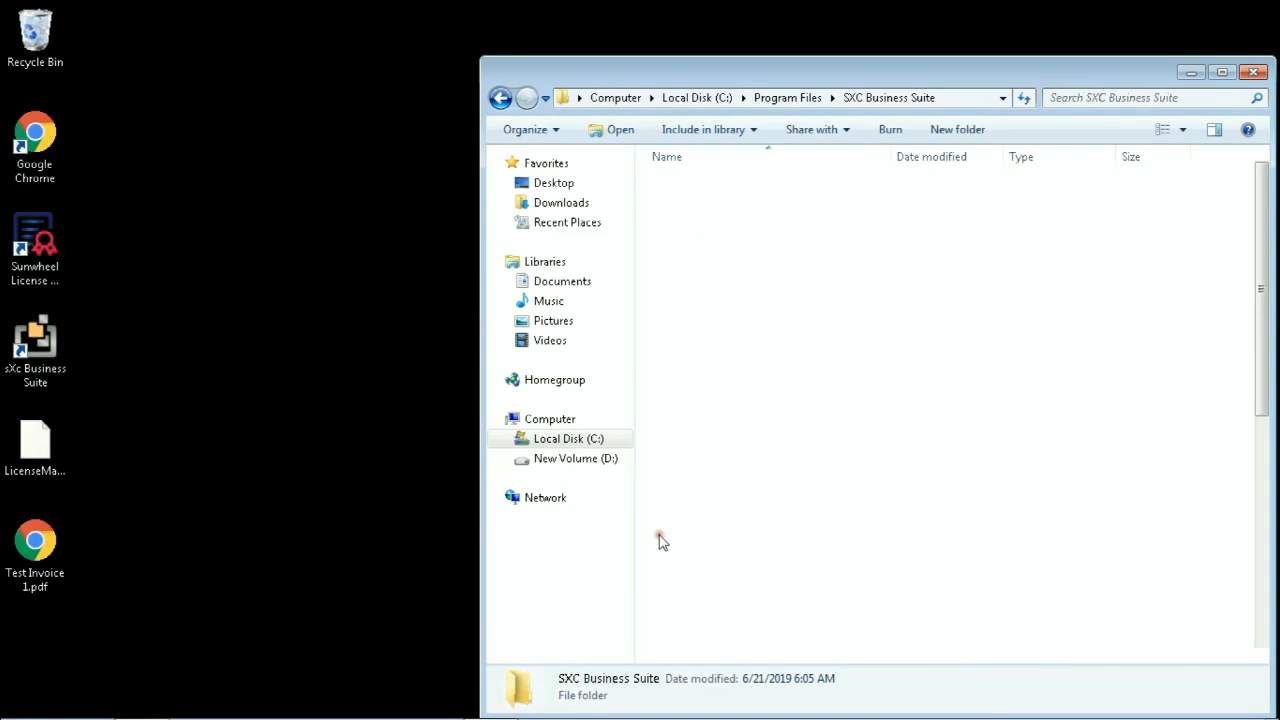
{"action": "double_click", "coordinate": [690, 186]}
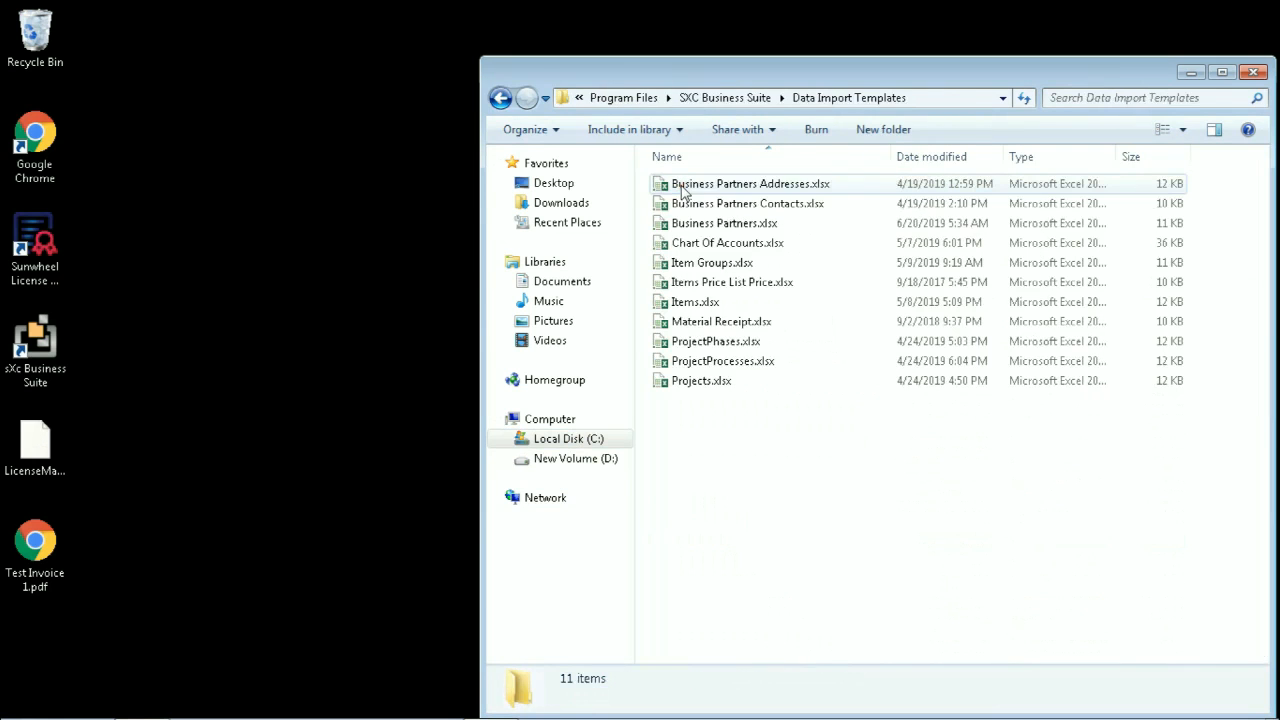
Step: Locate the Business Partners, Business Partners Addresses and Business Partners Contacts templates in the folder
{"action": "left_click", "coordinate": [724, 228]}
{"action": "left_click", "coordinate": [737, 185]}
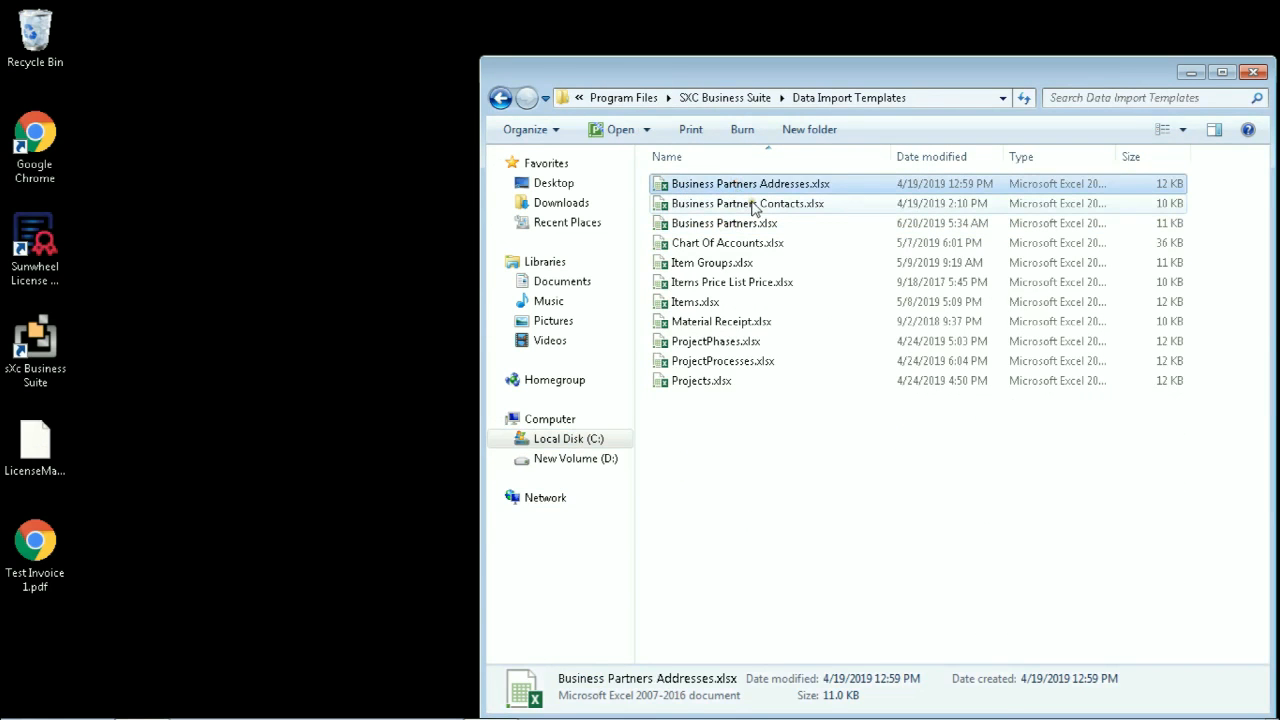
{"action": "left_click", "coordinate": [754, 205]}
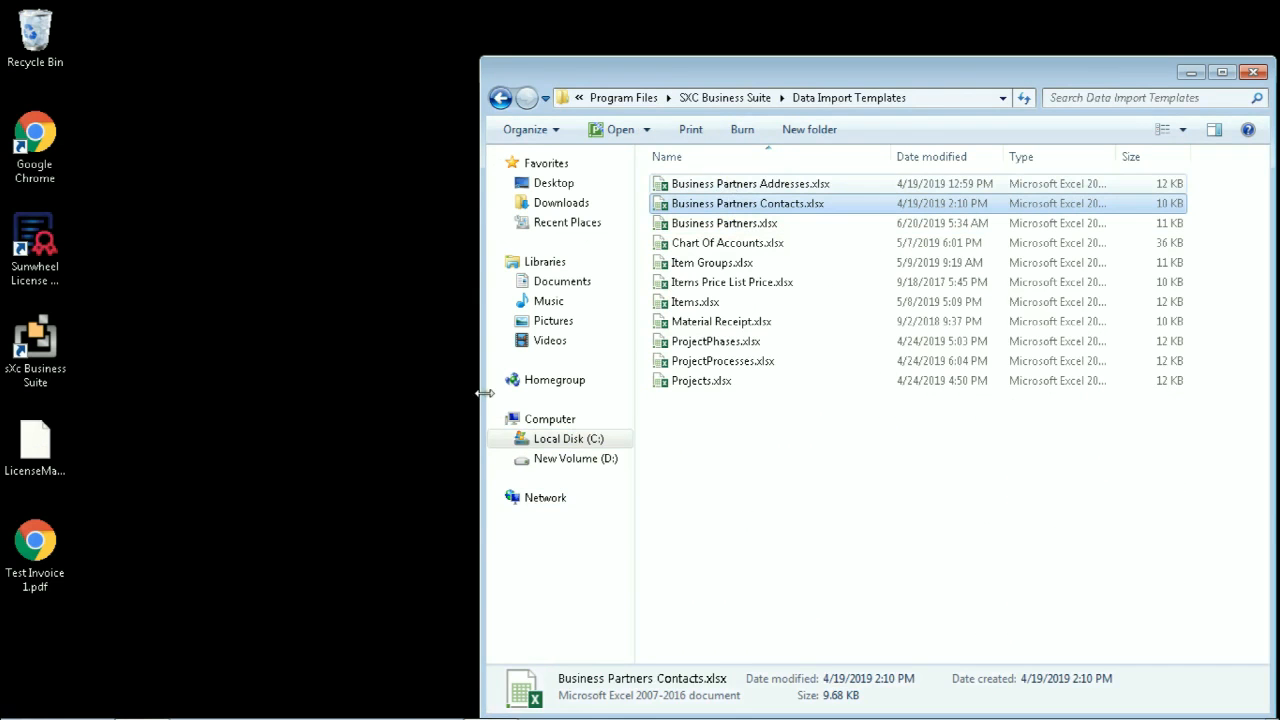
Step: Open a second Explorer window at D:\SXCBS\Data Import
{"action": "mouse_move", "coordinate": [396, 708]}
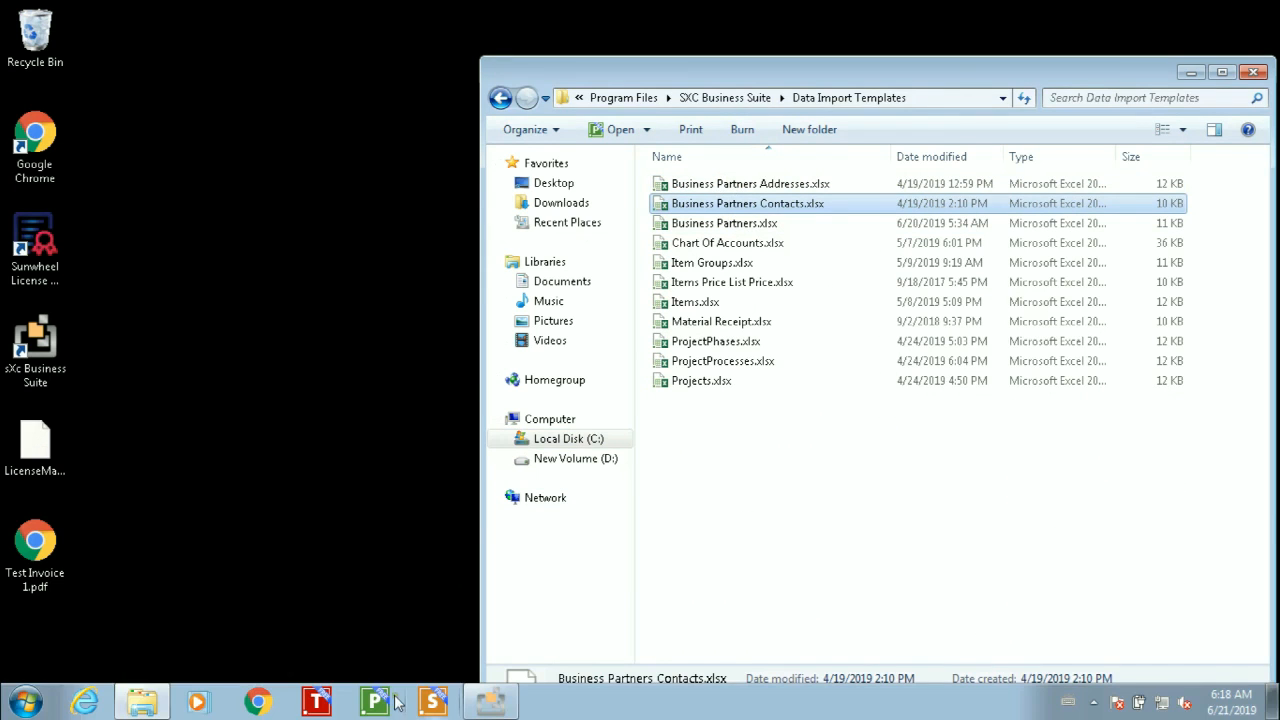
{"action": "right_click", "coordinate": [155, 700]}
{"action": "left_click", "coordinate": [135, 624]}
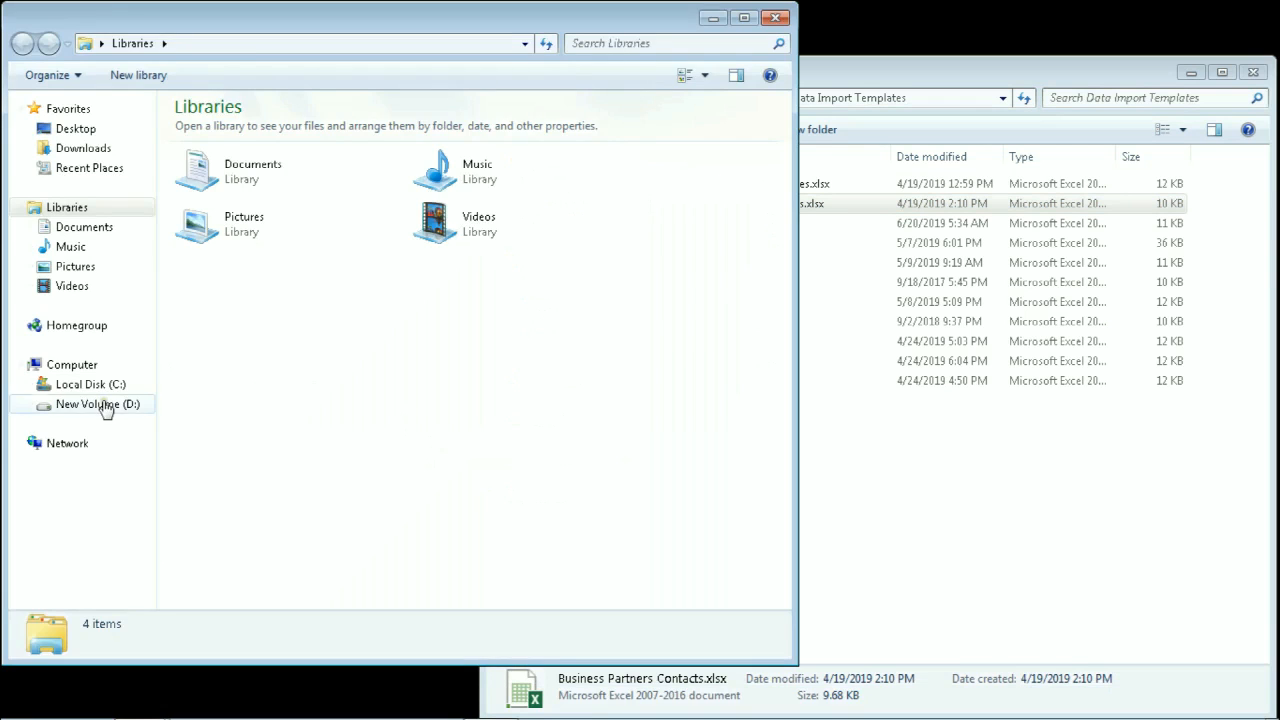
{"action": "left_click", "coordinate": [105, 408]}
{"action": "double_click", "coordinate": [206, 168]}
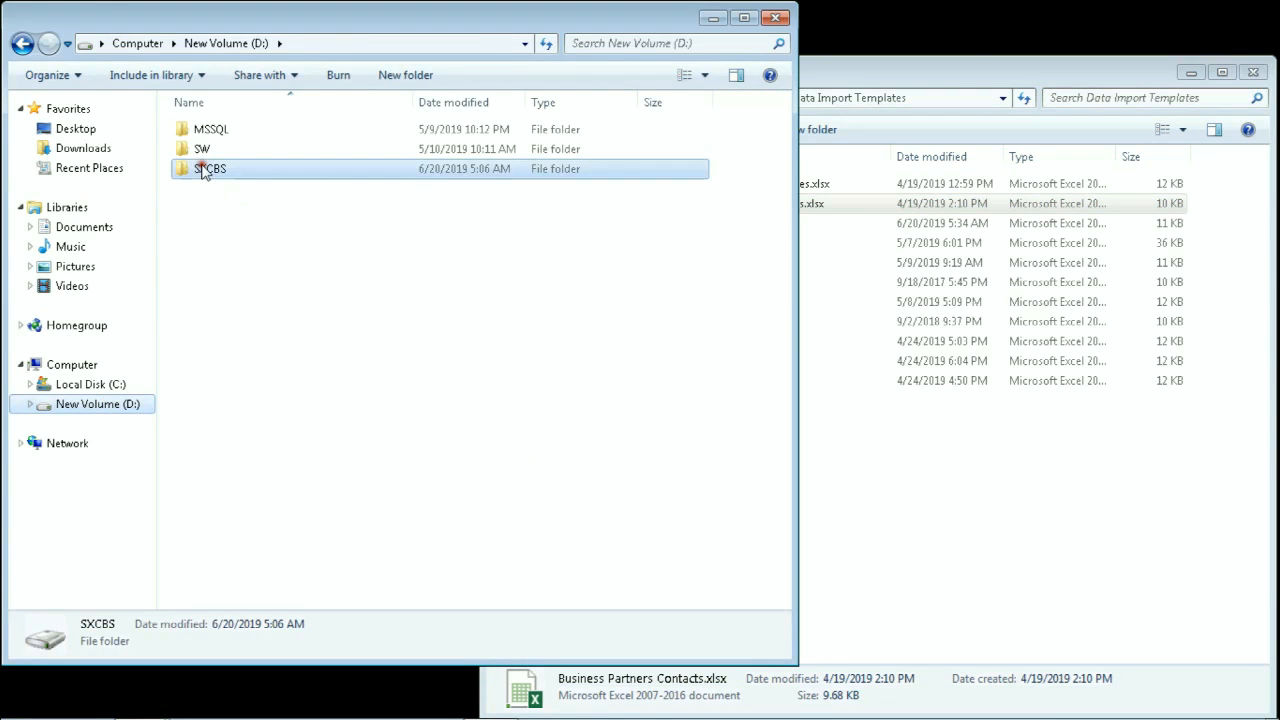
{"action": "double_click", "coordinate": [200, 133]}
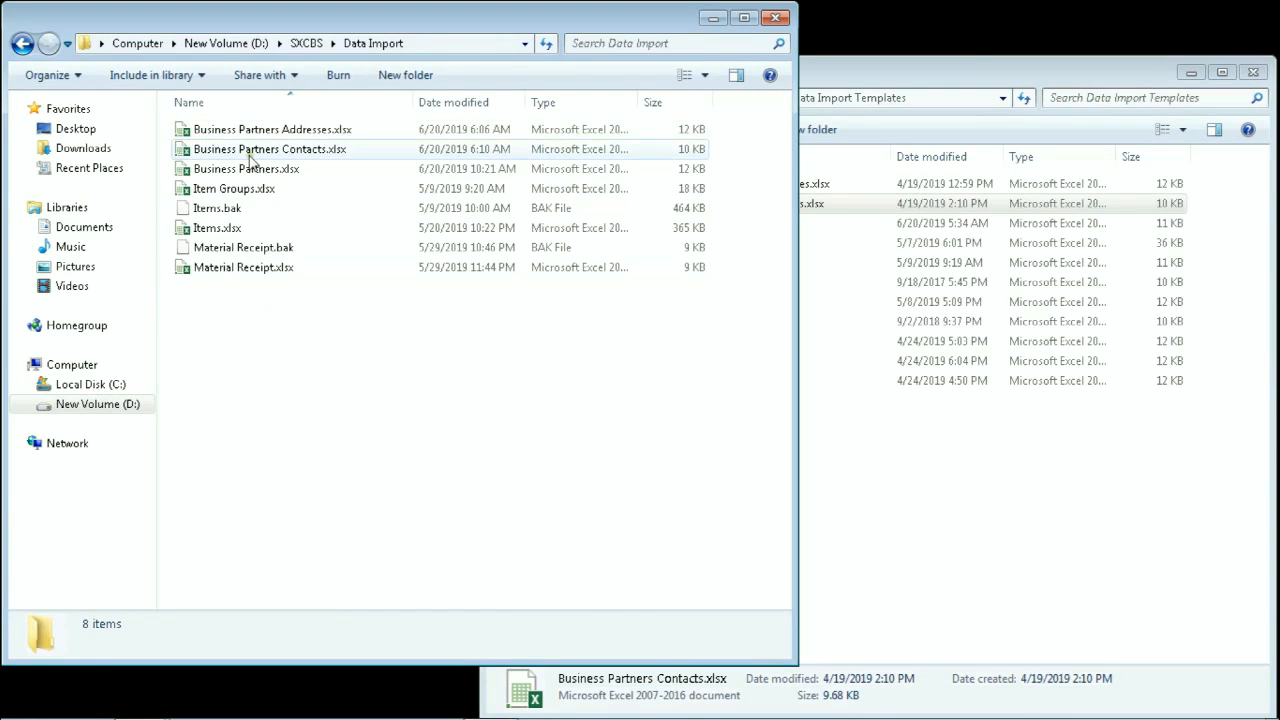
Step: Check the three business partner workbooks in the Data Import folder and open Business Partners.xlsx
{"action": "left_click", "coordinate": [238, 170]}
{"action": "key", "text": "Up"}
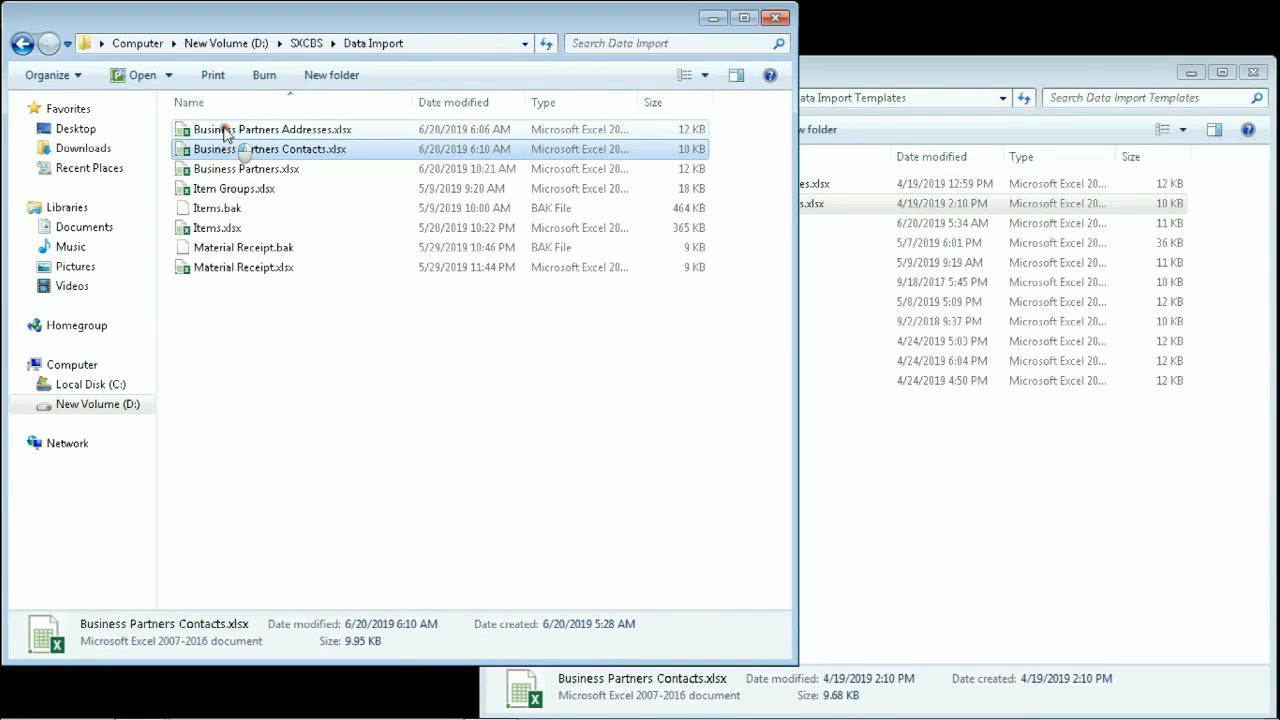
{"action": "key", "text": "Up"}
{"action": "double_click", "coordinate": [245, 170]}
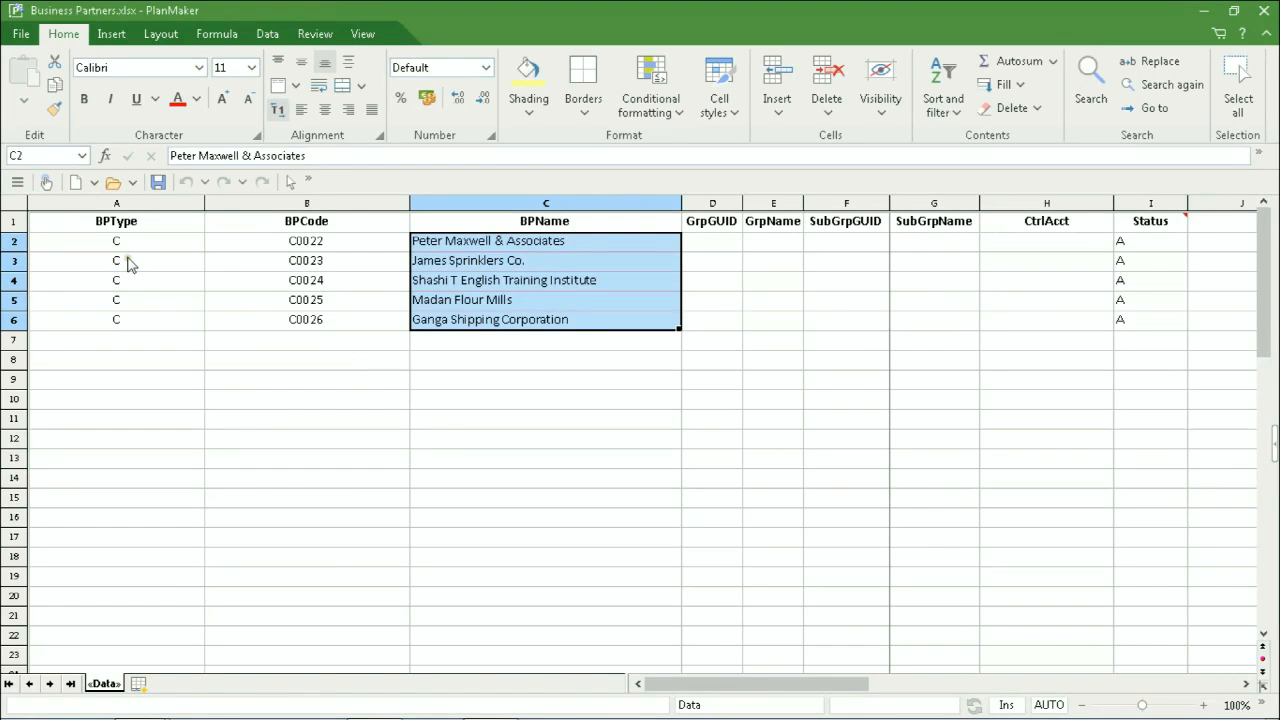
Step: Review the BPType, BPCode and BPName columns of the first customer row in the business partner sheet
{"action": "left_click", "coordinate": [146, 260]}
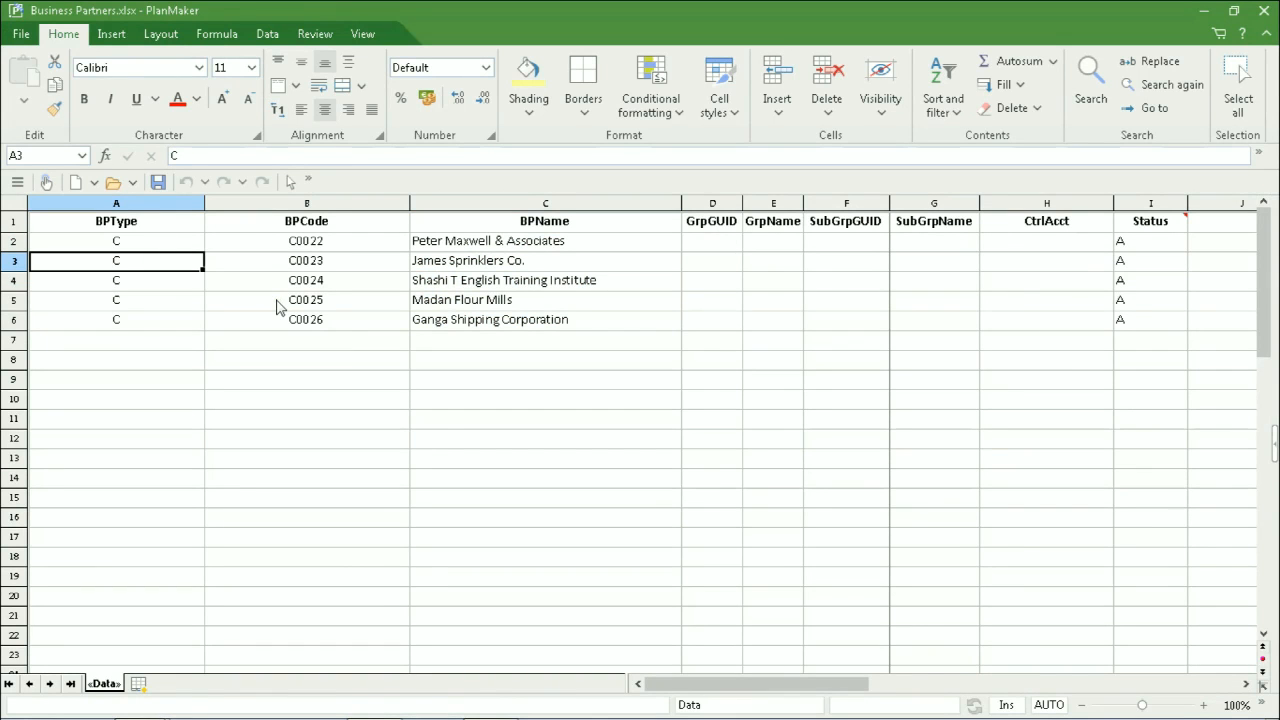
{"action": "key", "text": "Up"}
{"action": "key", "text": "Up"}
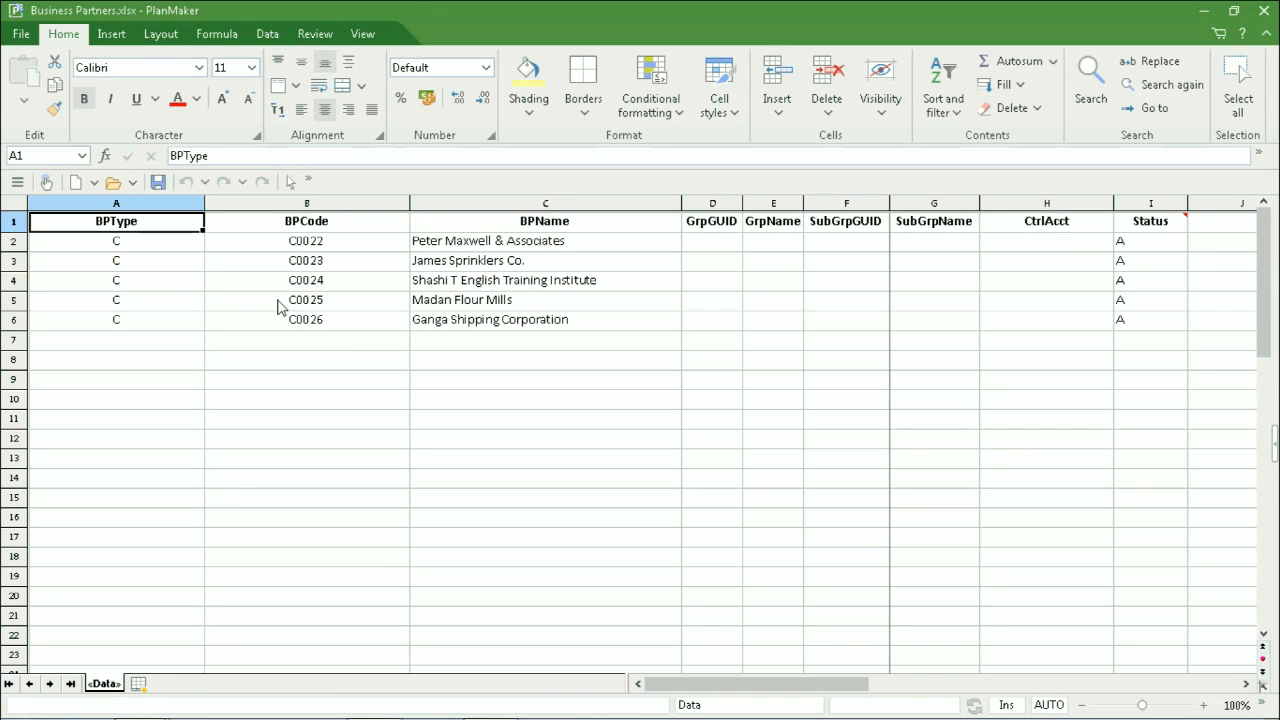
{"action": "key", "text": "Down"}
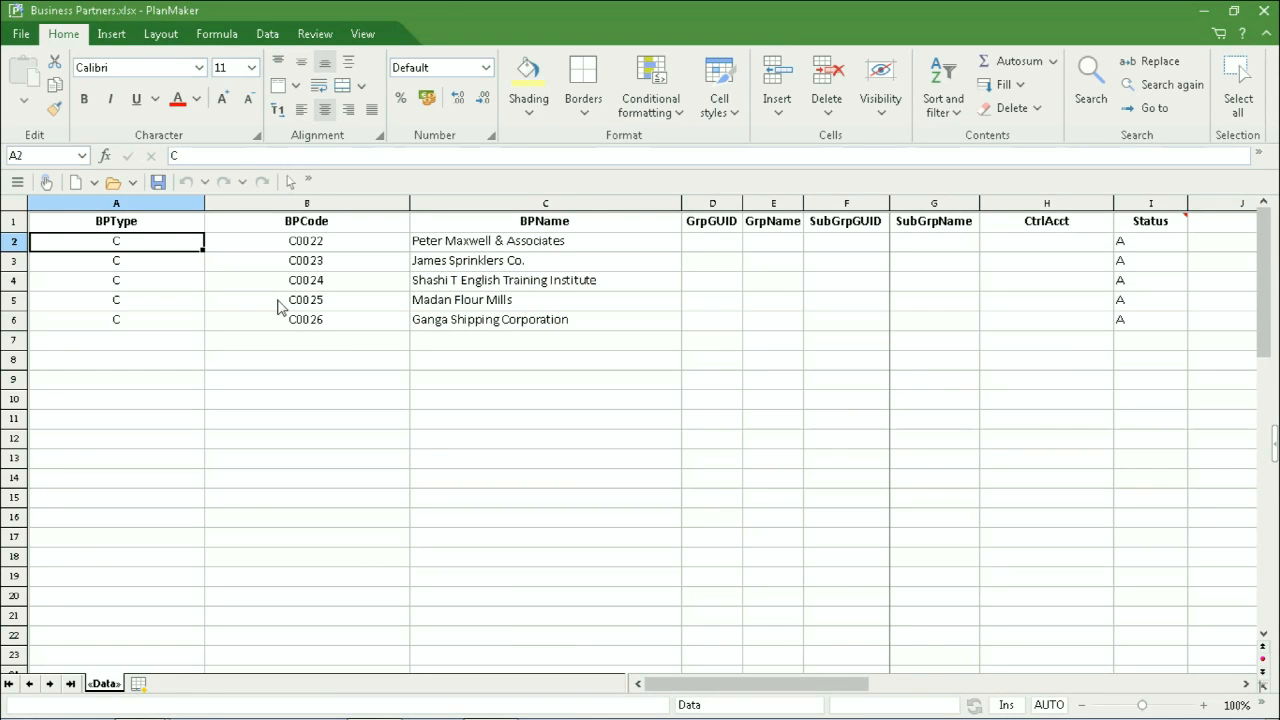
{"action": "key", "text": "Right"}
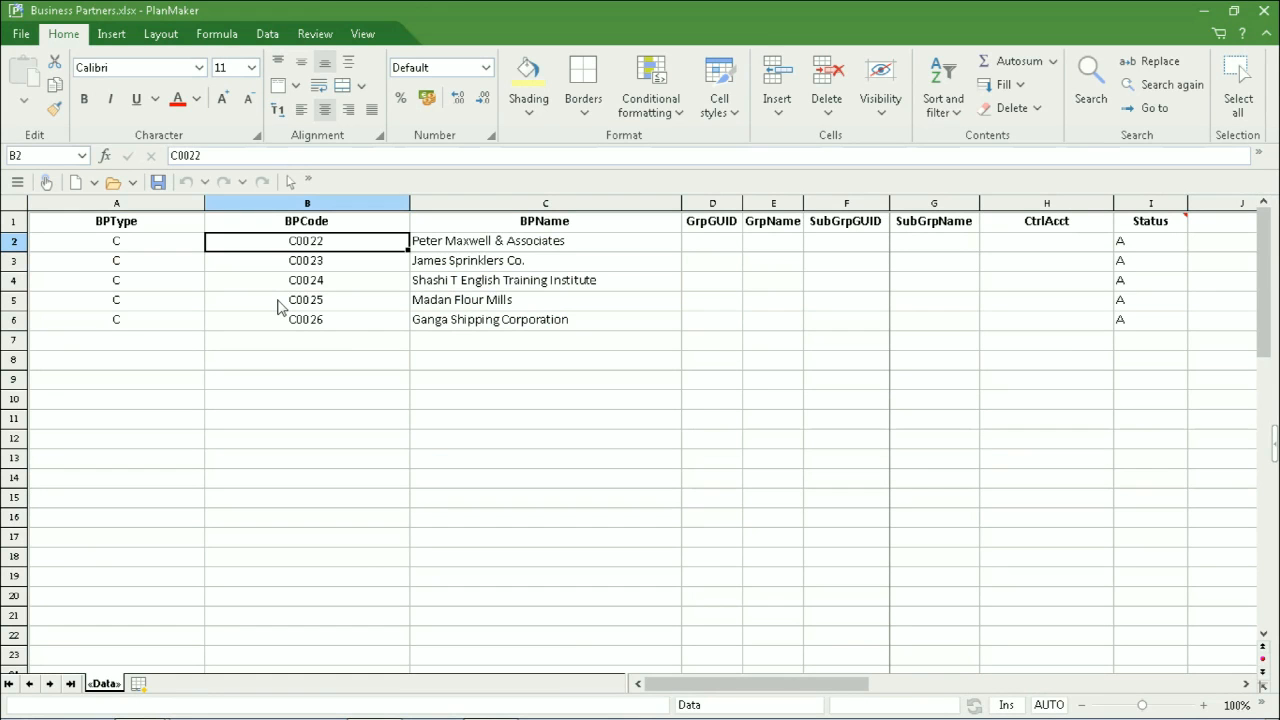
{"action": "key", "text": "Right"}
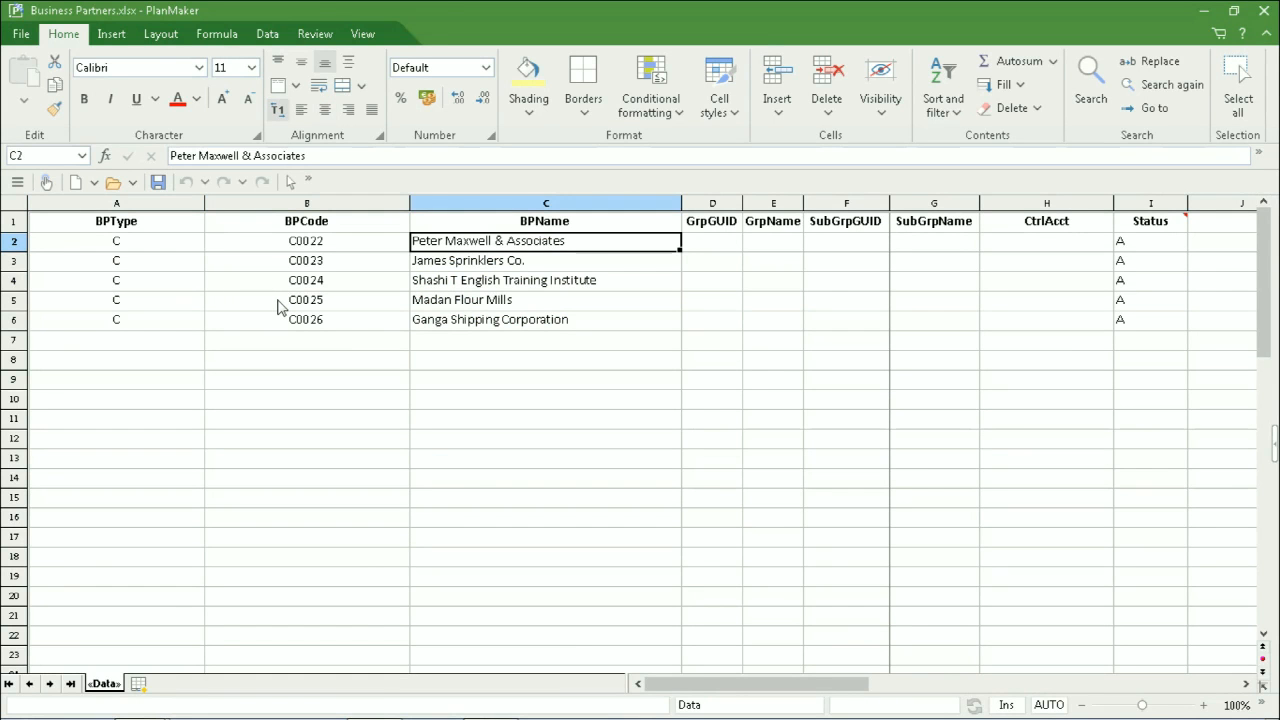
{"action": "key", "text": "Right"}
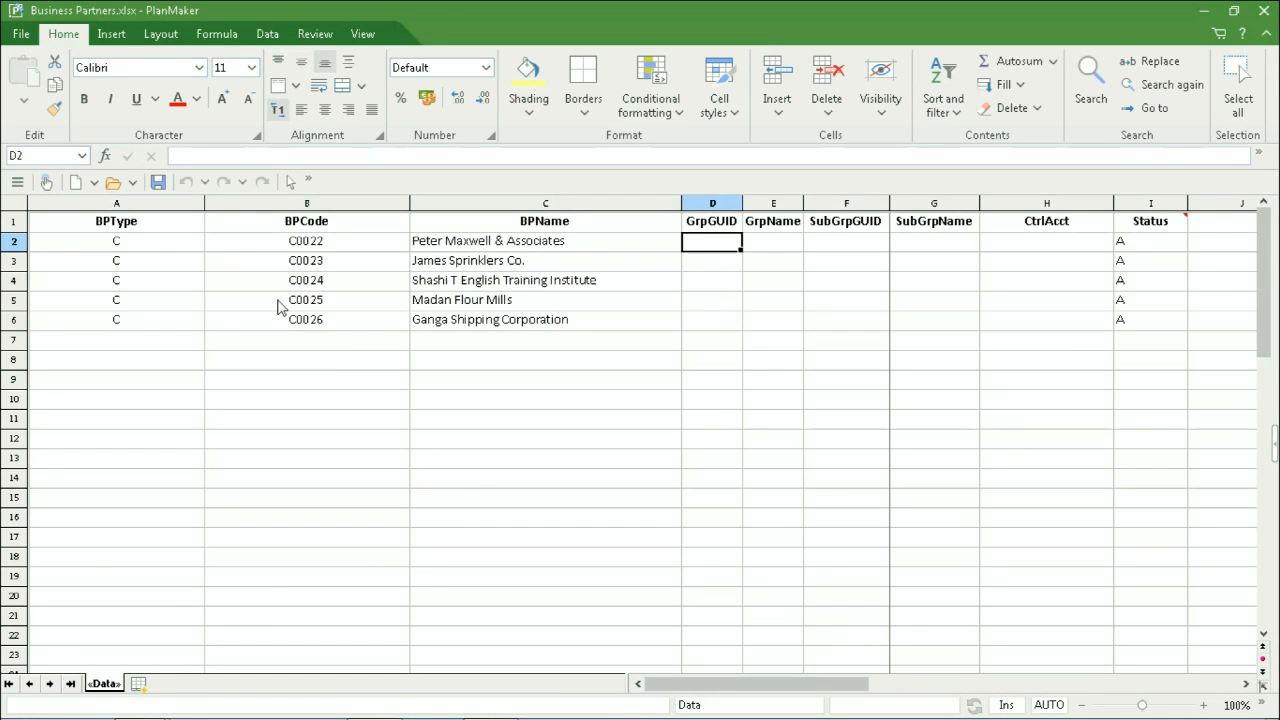
Step: Examine the GrpGUID, GrpName, SubGrpGUID and SubGrpName columns to see how group and subgroup data are laid out
{"action": "key", "text": "Up"}
{"action": "key", "text": "Right"}
{"action": "key", "text": "Right"}
{"action": "key", "text": "Right"}
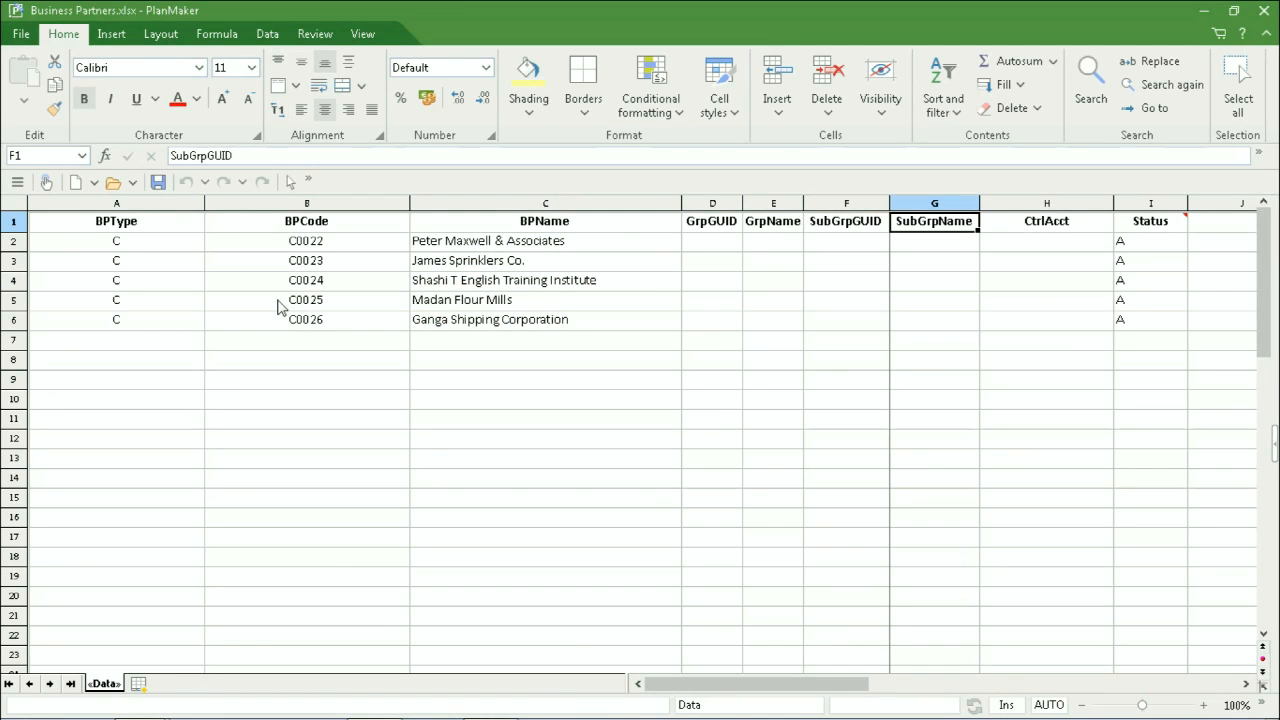
{"action": "key", "text": "Down"}
{"action": "key", "text": "Left"}
{"action": "key", "text": "Left"}
{"action": "key", "text": "Up"}
{"action": "key", "text": "Down"}
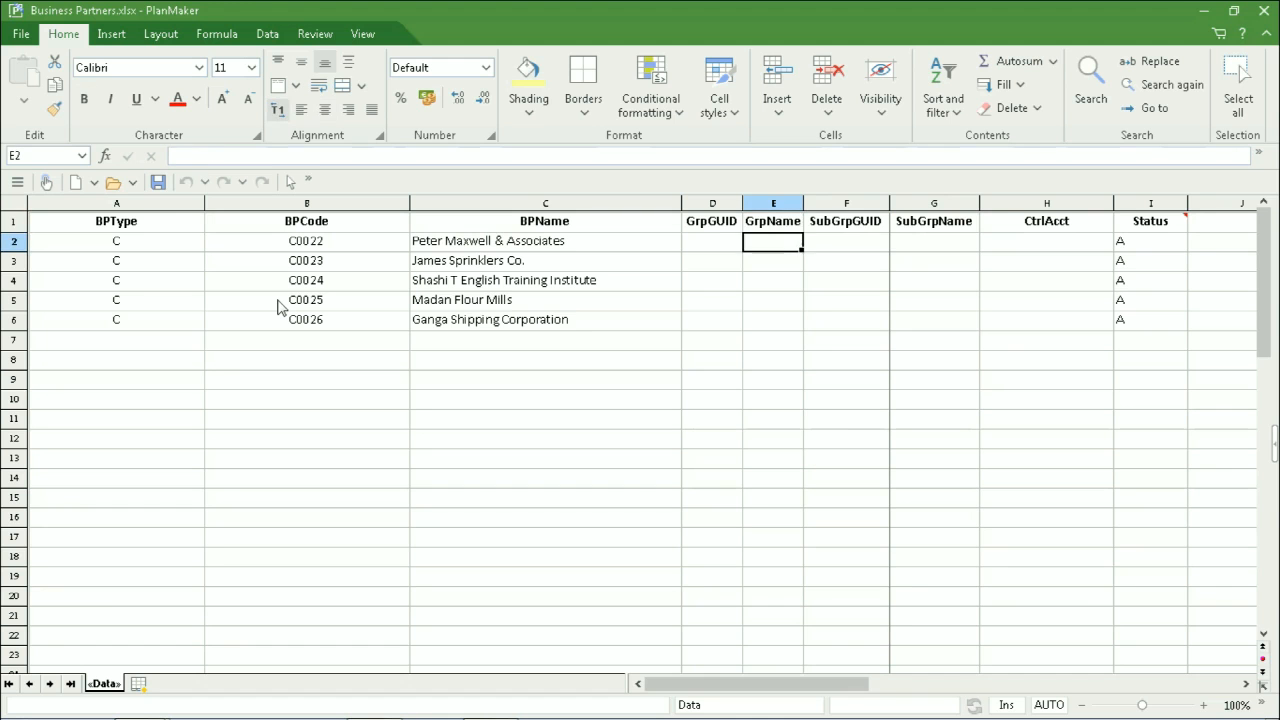
{"action": "key", "text": "Right"}
{"action": "key", "text": "Right"}
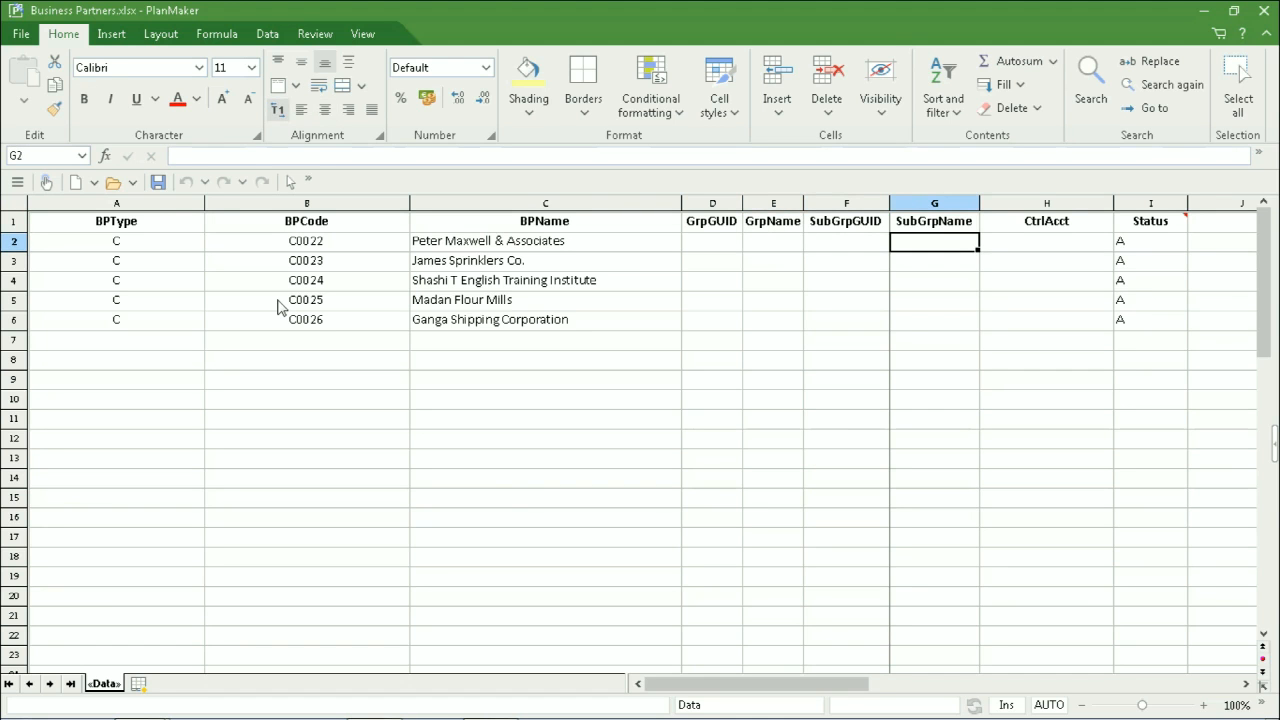
{"action": "key", "text": "Up"}
{"action": "key", "text": "Left"}
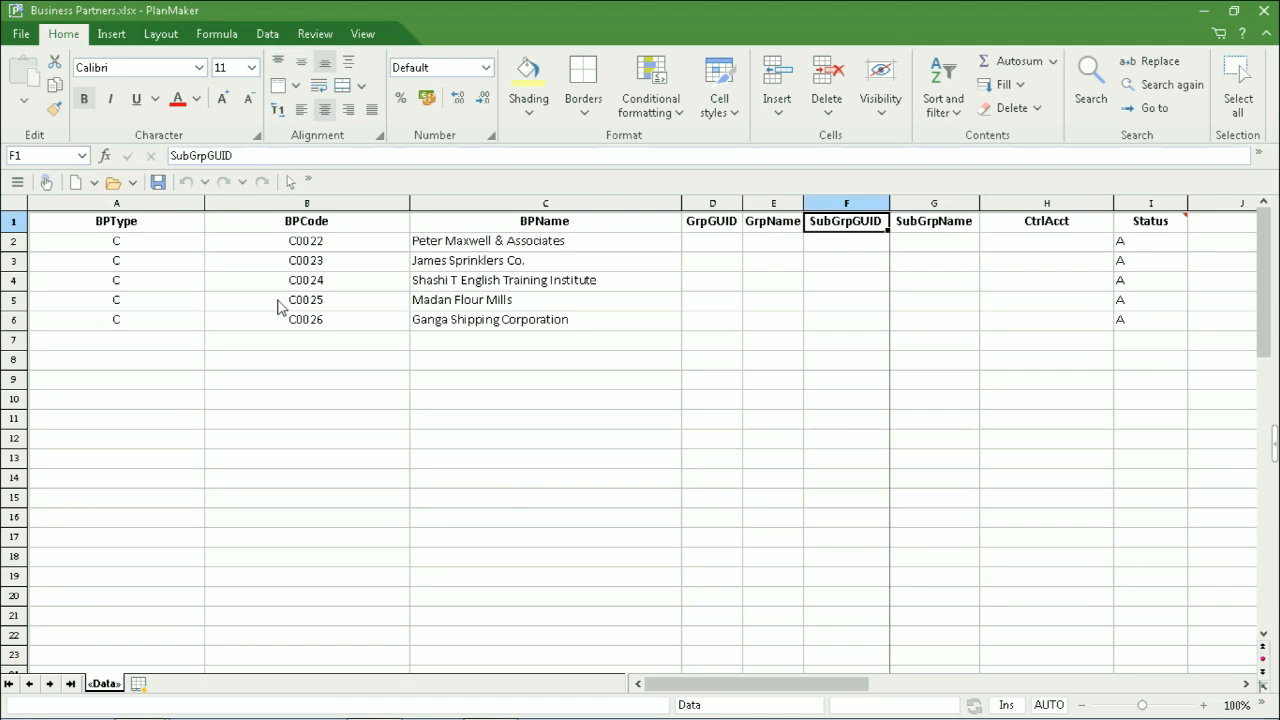
{"action": "key", "text": "Down"}
{"action": "key", "text": "Left"}
{"action": "key", "text": "Left"}
{"action": "key", "text": "Right"}
{"action": "key", "text": "Right"}
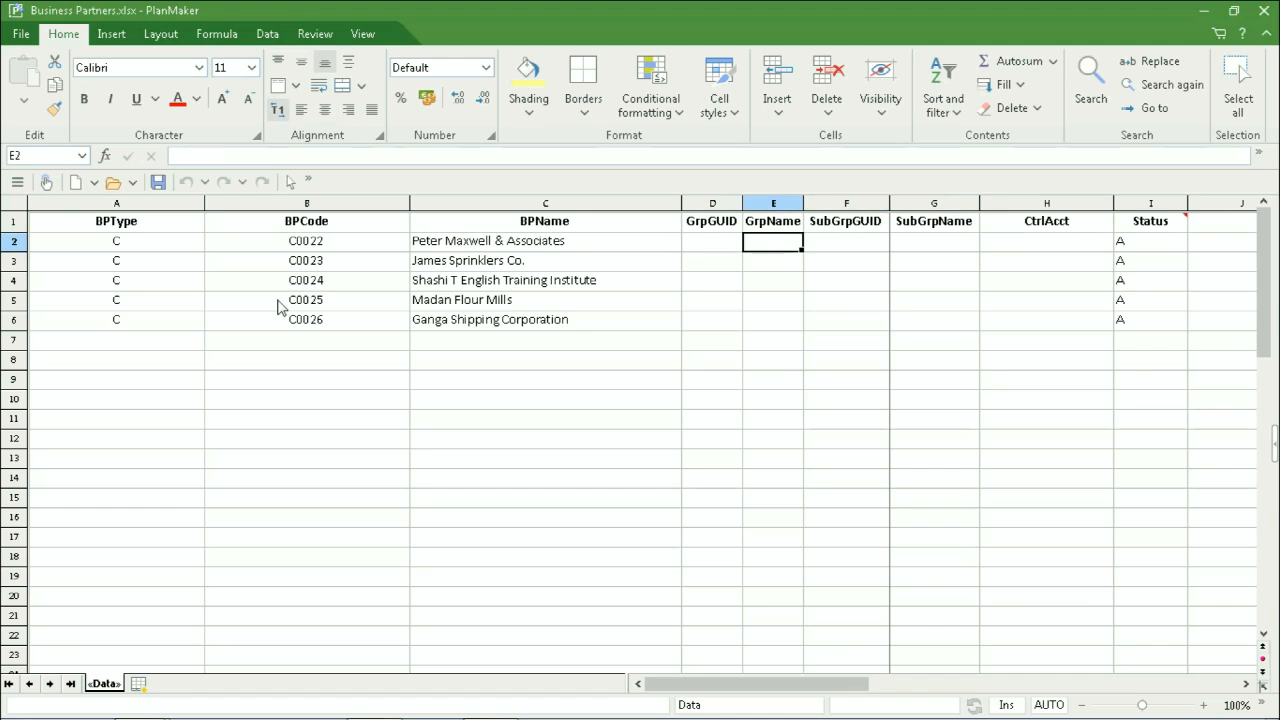
{"action": "key", "text": "Up"}
{"action": "key", "text": "Down"}
{"action": "key", "text": "Left"}
{"action": "key", "text": "Left"}
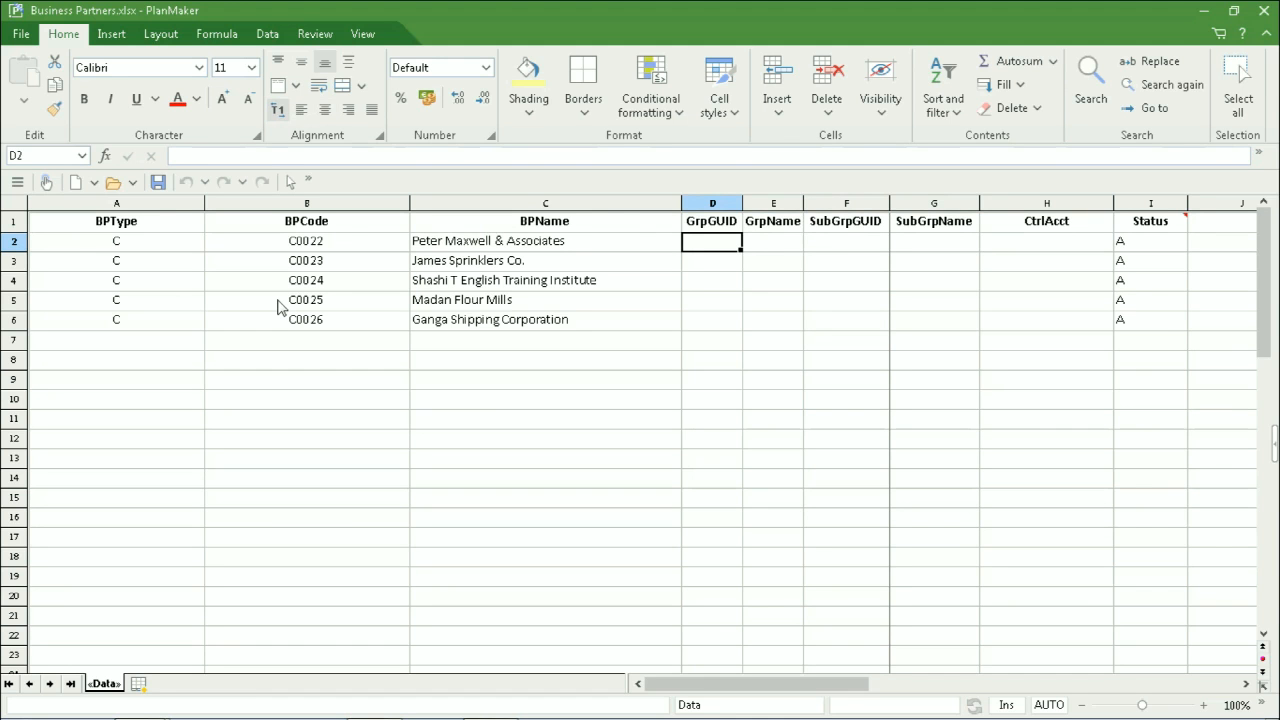
Step: Review the group, subgroup, CtrlAcct and Status columns of the first customer row
{"action": "key", "text": "Right"}
{"action": "key", "text": "Right"}
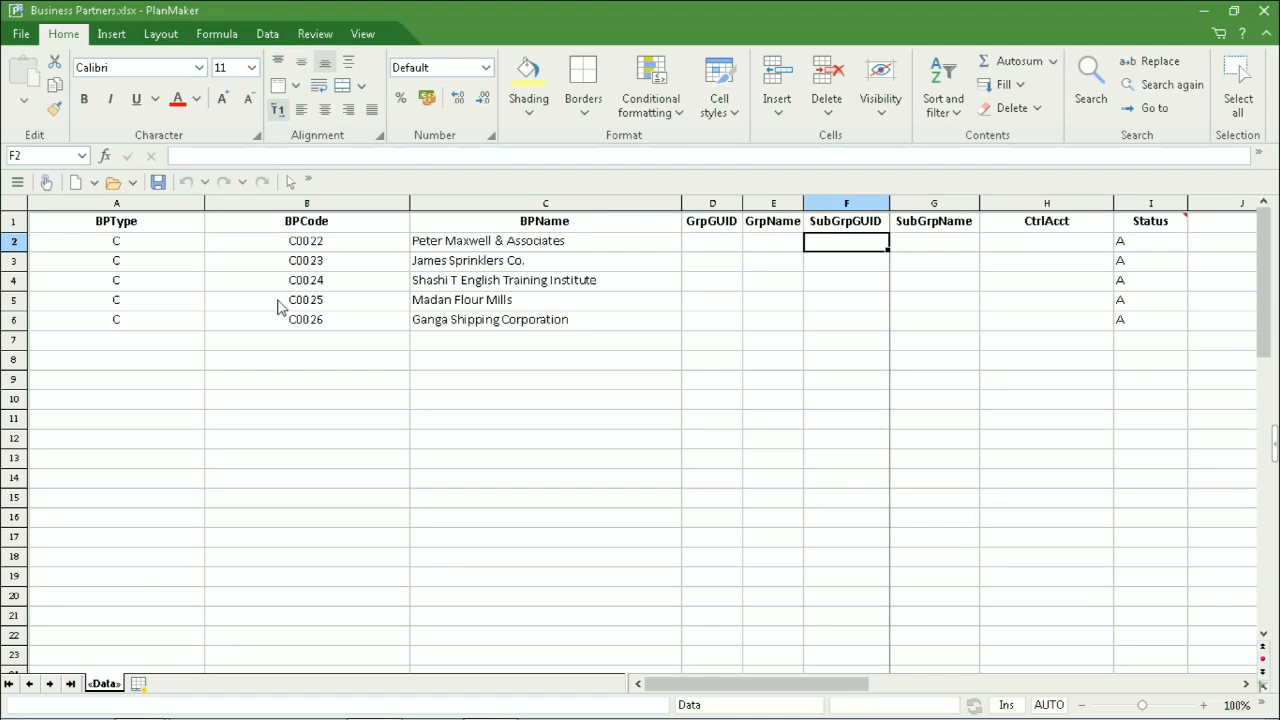
{"action": "key", "text": "Right"}
{"action": "key", "text": "Right"}
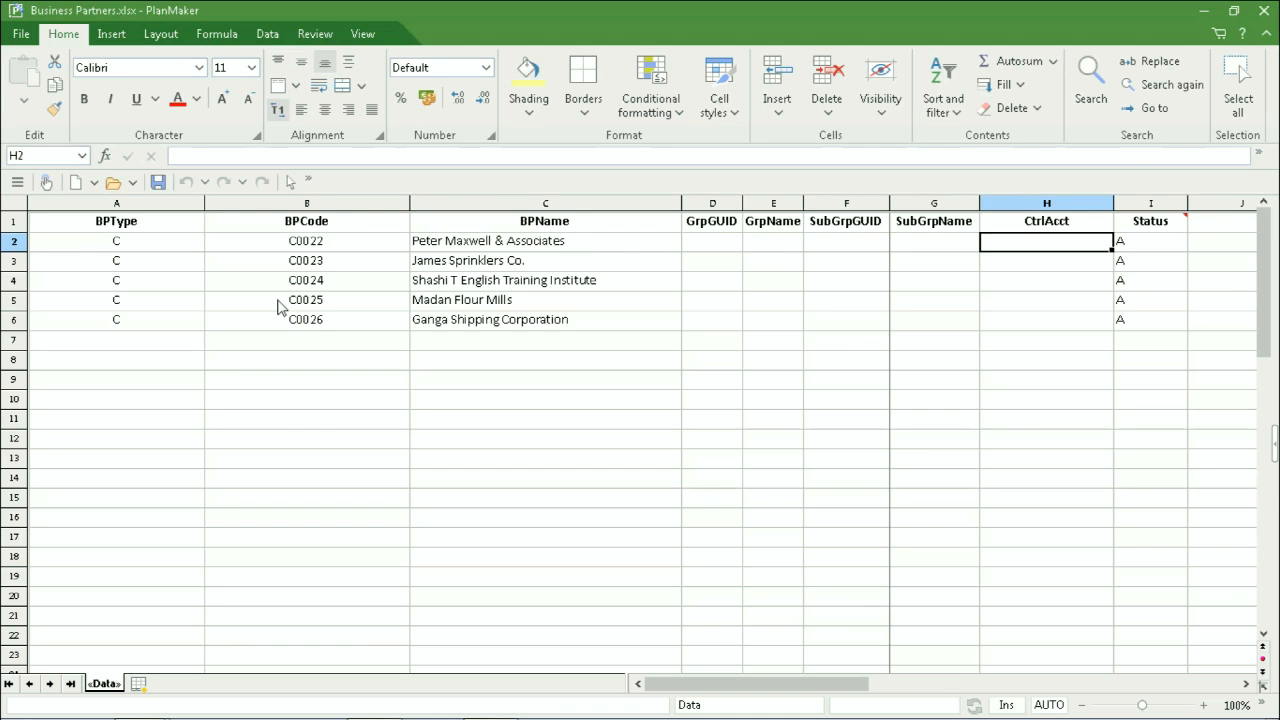
{"action": "key", "text": "Right"}
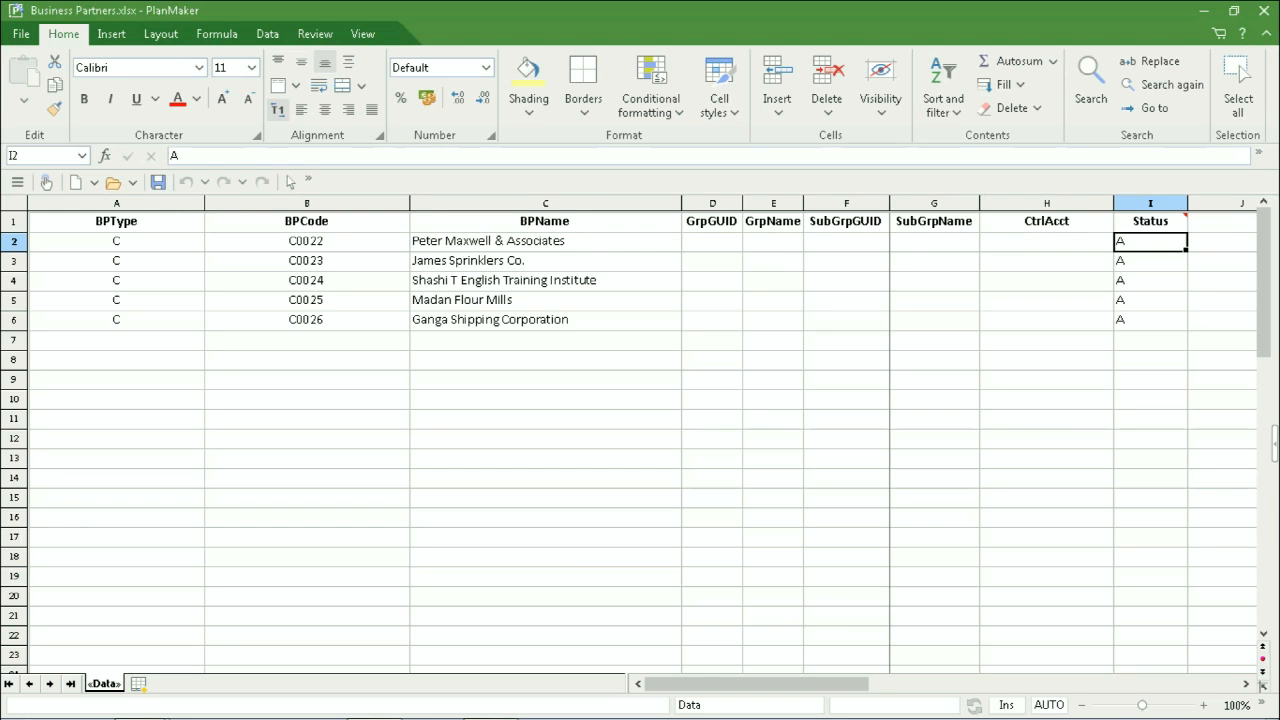
Step: Return to the Data Import folder and open Business Partners Addresses.xlsx in a maximized window
{"action": "left_click", "coordinate": [1205, 11]}
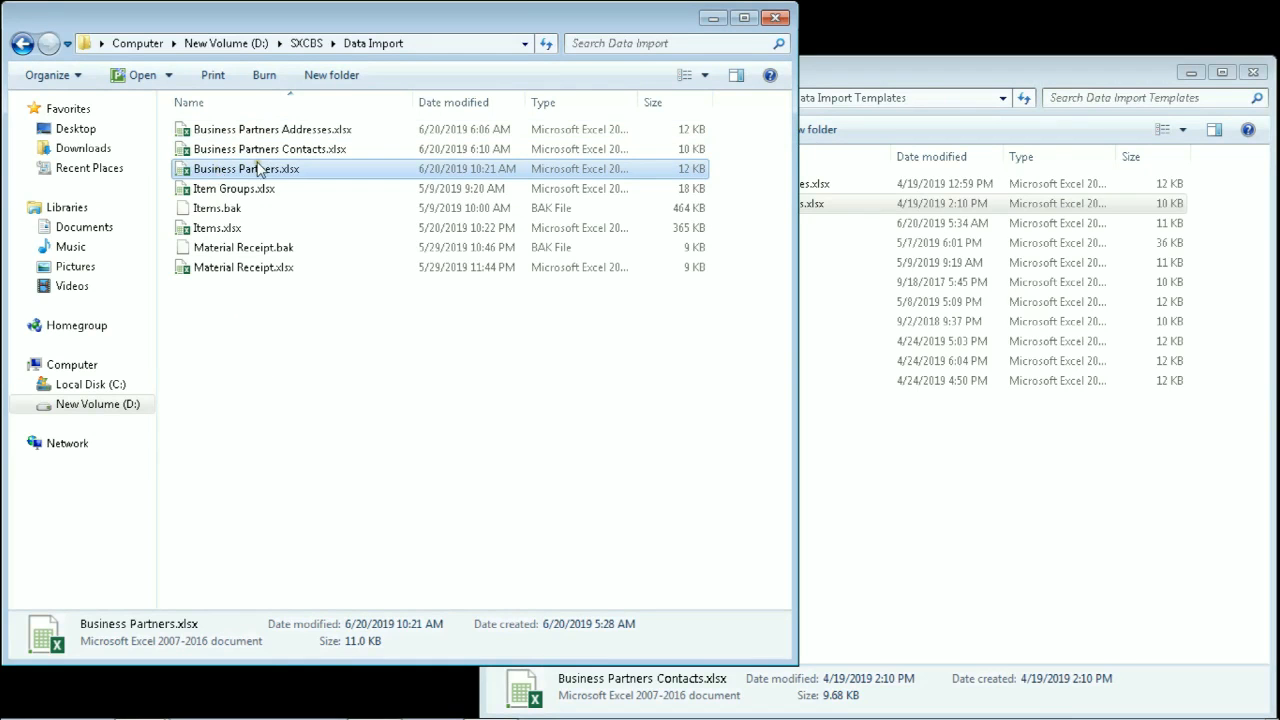
{"action": "left_click", "coordinate": [254, 132]}
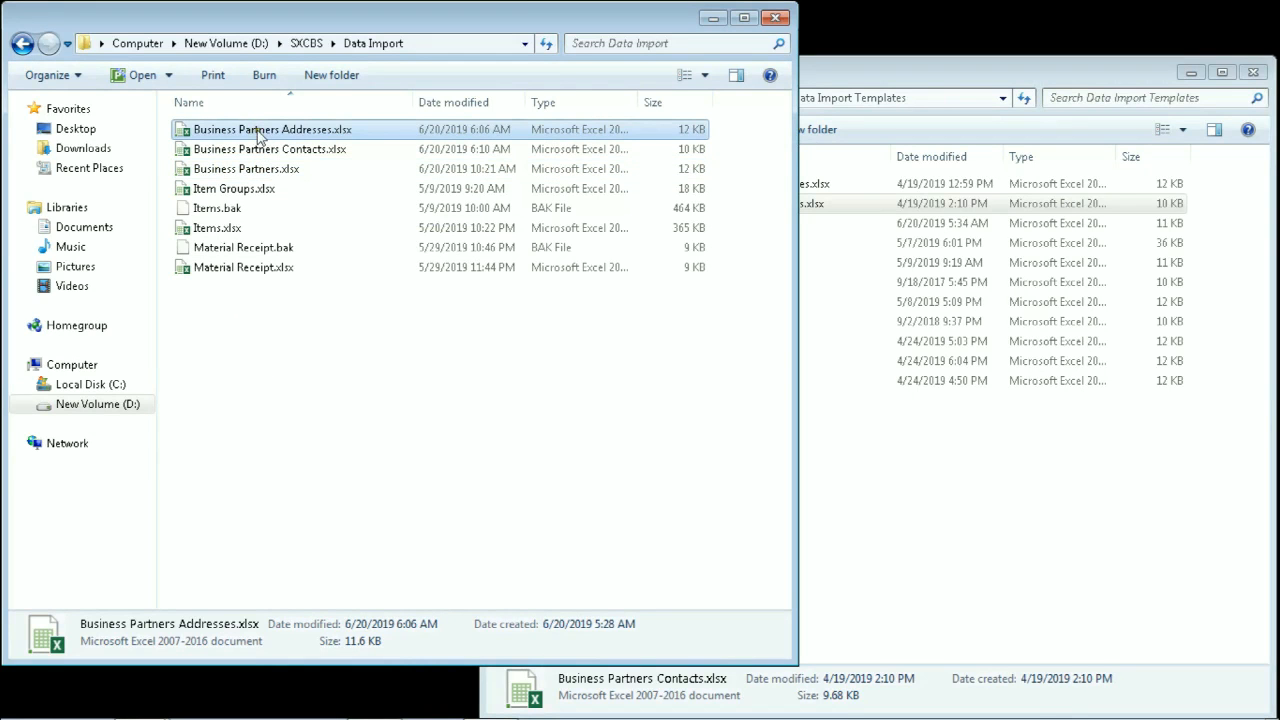
{"action": "left_click", "coordinate": [244, 154]}
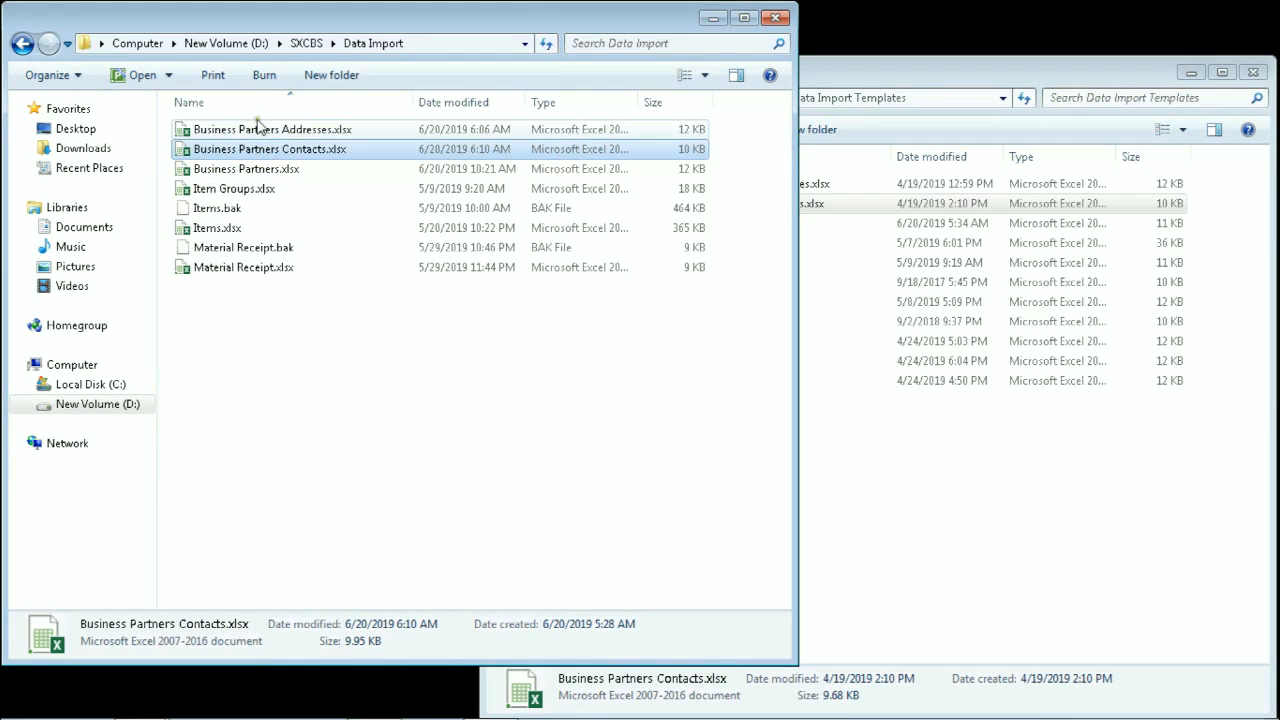
{"action": "double_click", "coordinate": [265, 133]}
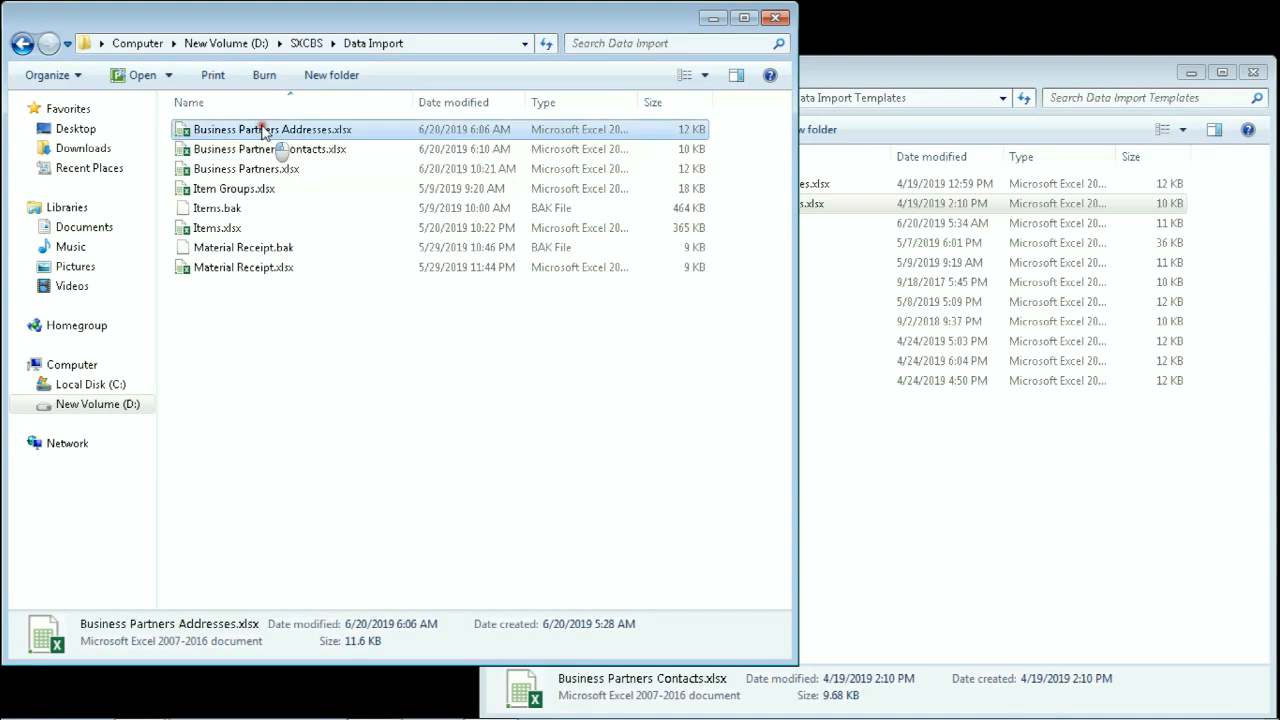
{"action": "left_click", "coordinate": [1020, 55]}
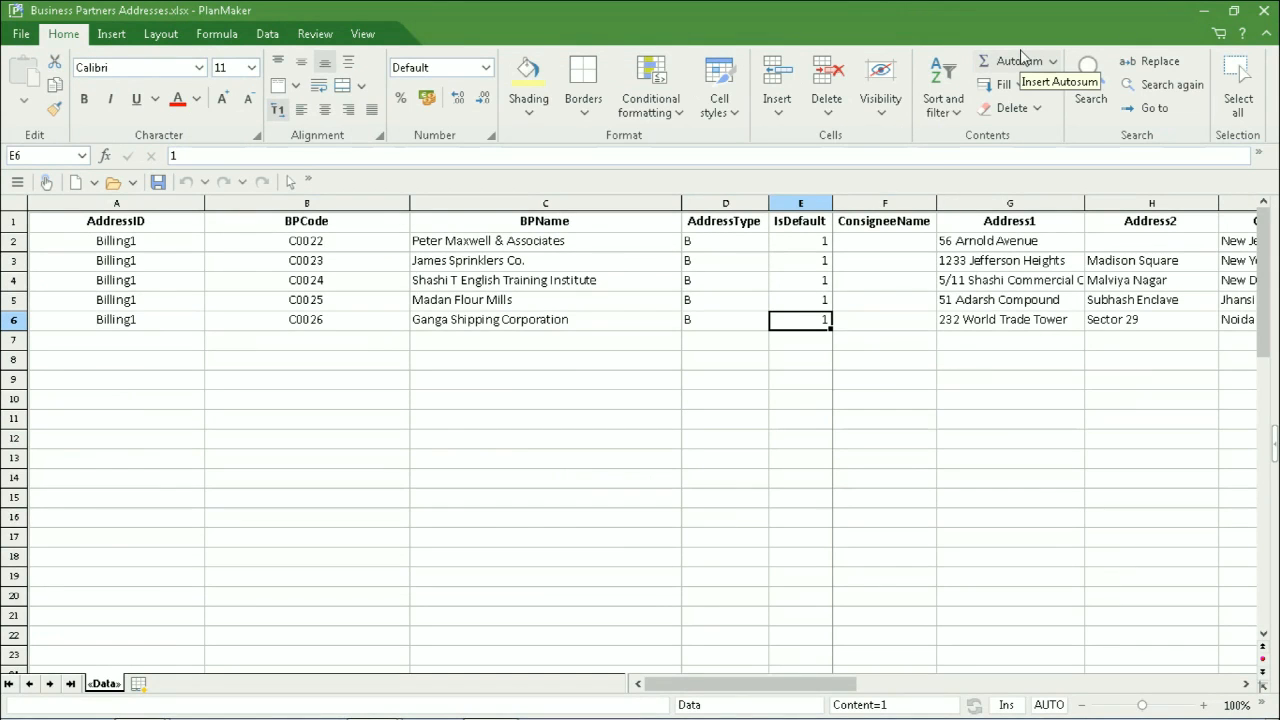
Step: Examine how the AddressID and BPCode columns pair up in the first rows of the address sheet
{"action": "left_click", "coordinate": [155, 245]}
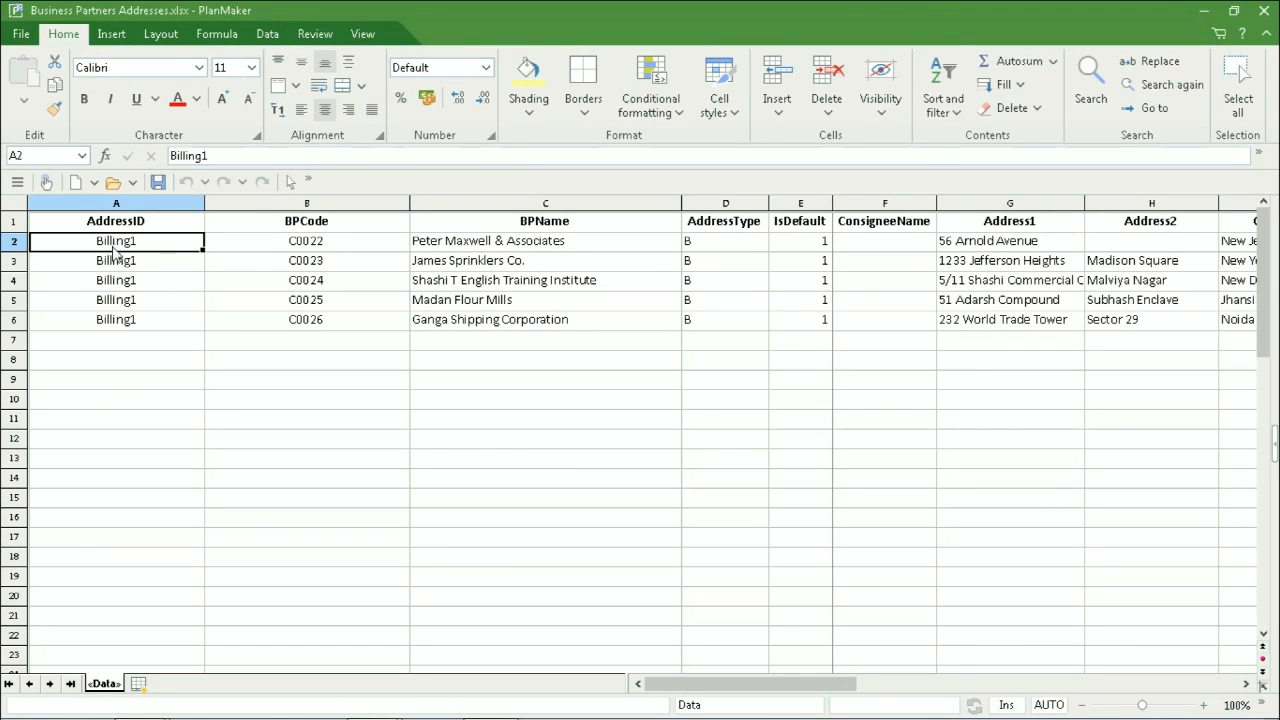
{"action": "left_click", "coordinate": [290, 245]}
{"action": "left_click", "coordinate": [155, 247]}
{"action": "left_click", "coordinate": [282, 241]}
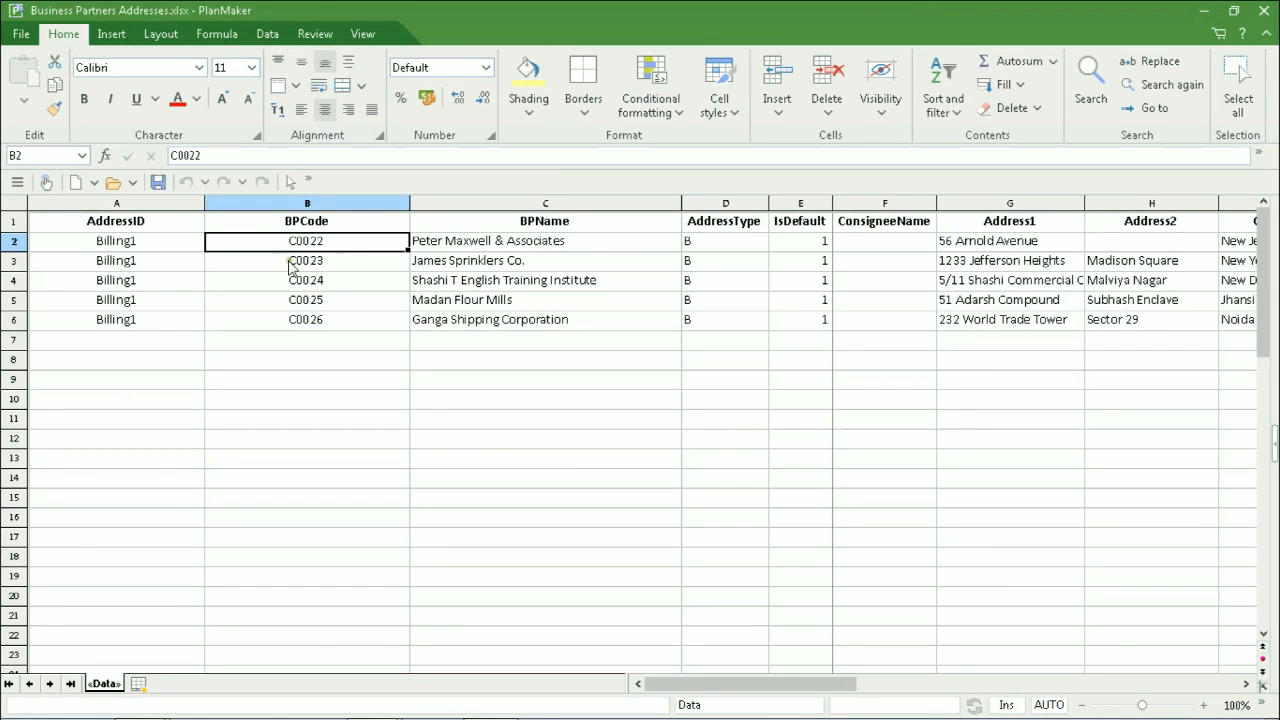
{"action": "left_click", "coordinate": [289, 262]}
{"action": "left_click", "coordinate": [285, 243]}
{"action": "left_click", "coordinate": [148, 243]}
{"action": "left_click", "coordinate": [141, 264]}
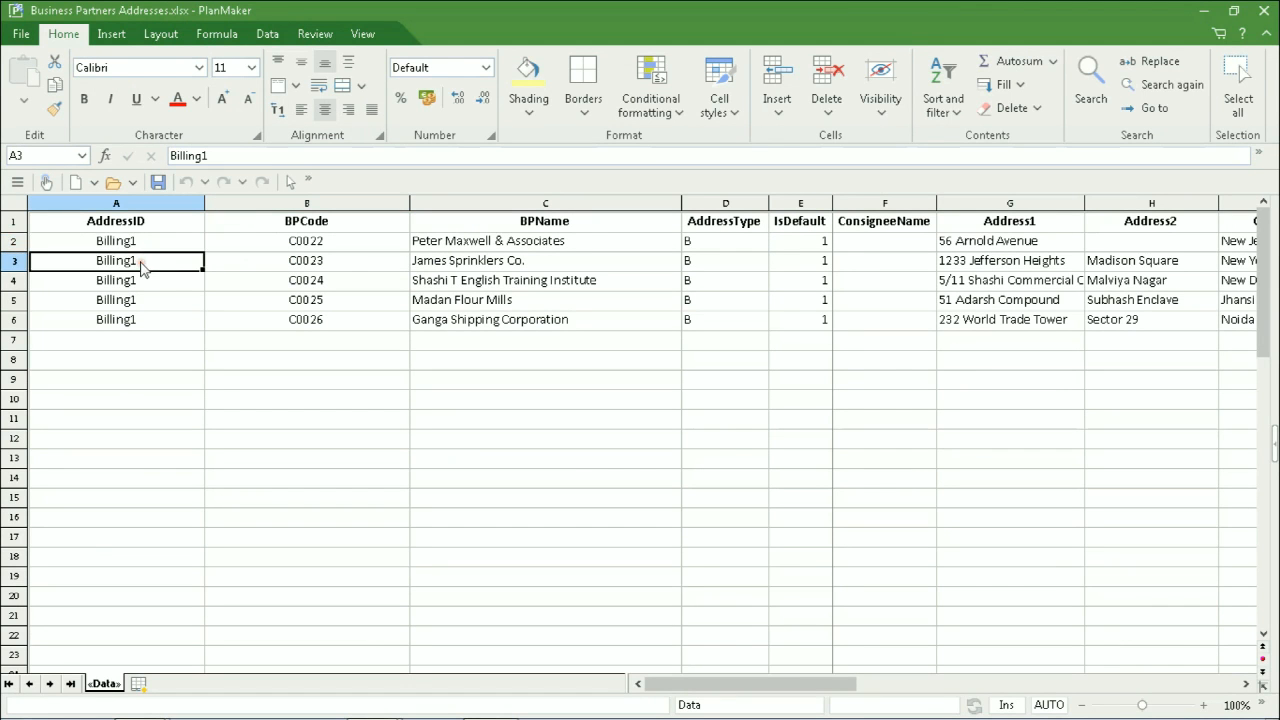
{"action": "left_click", "coordinate": [146, 242]}
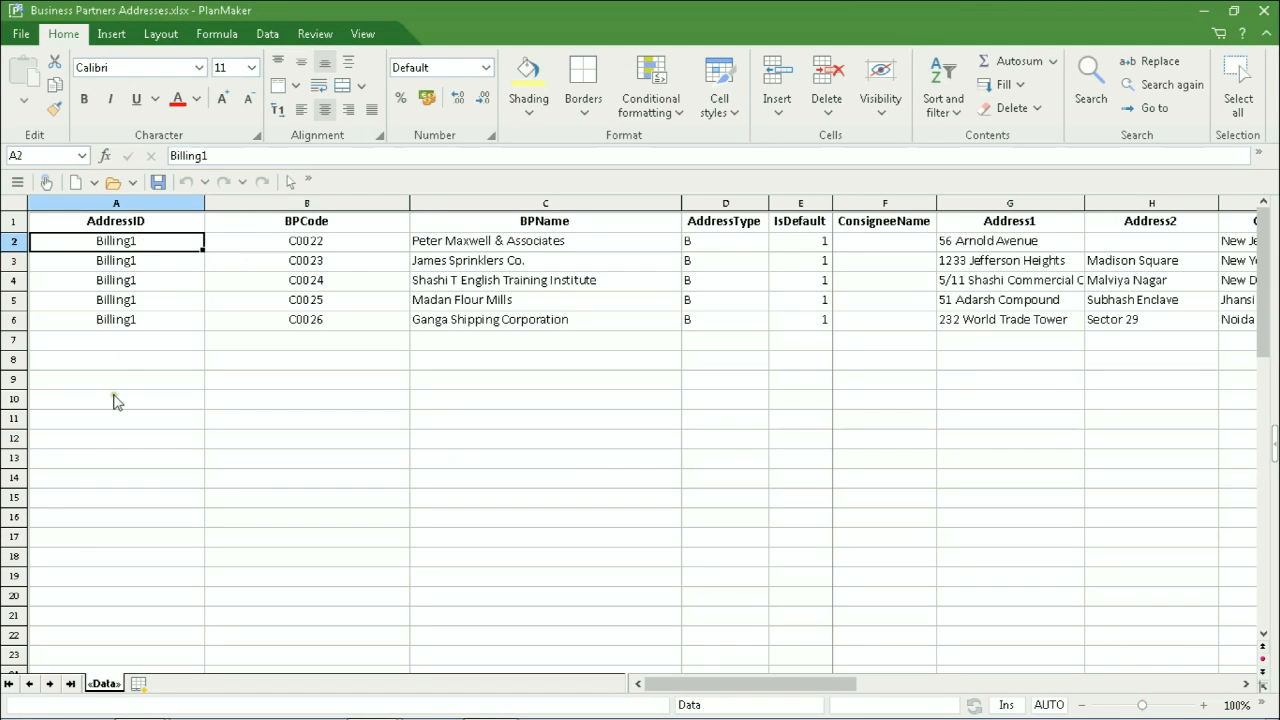
{"action": "left_click", "coordinate": [293, 248]}
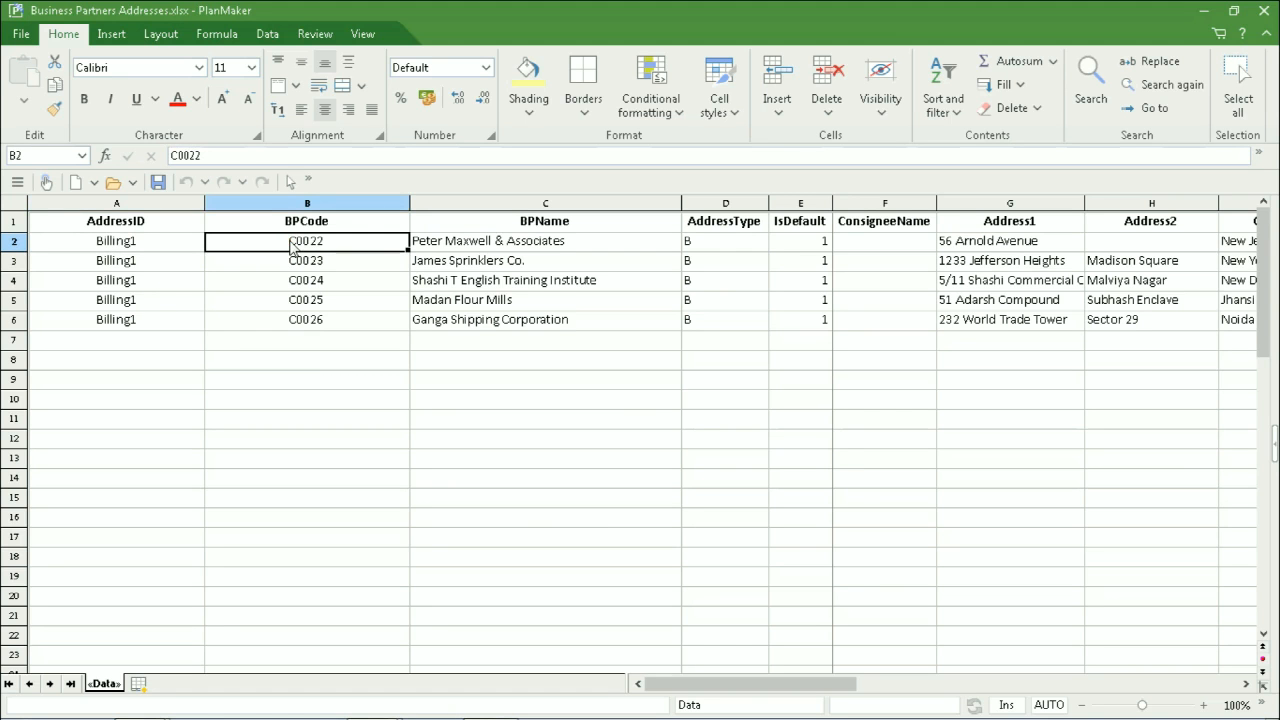
Step: Review the BPName, AddressType, IsDefault and ConsigneeName columns in the first row of the address sheet
{"action": "left_click", "coordinate": [468, 243]}
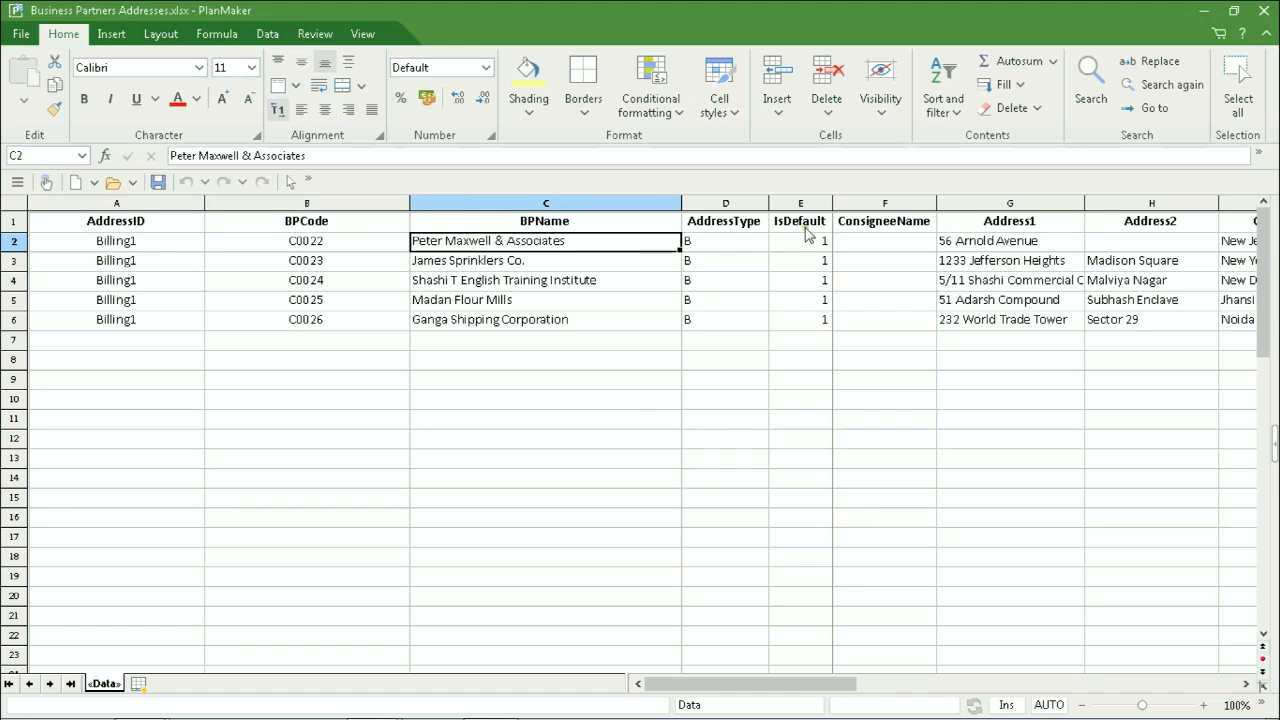
{"action": "left_click", "coordinate": [735, 246]}
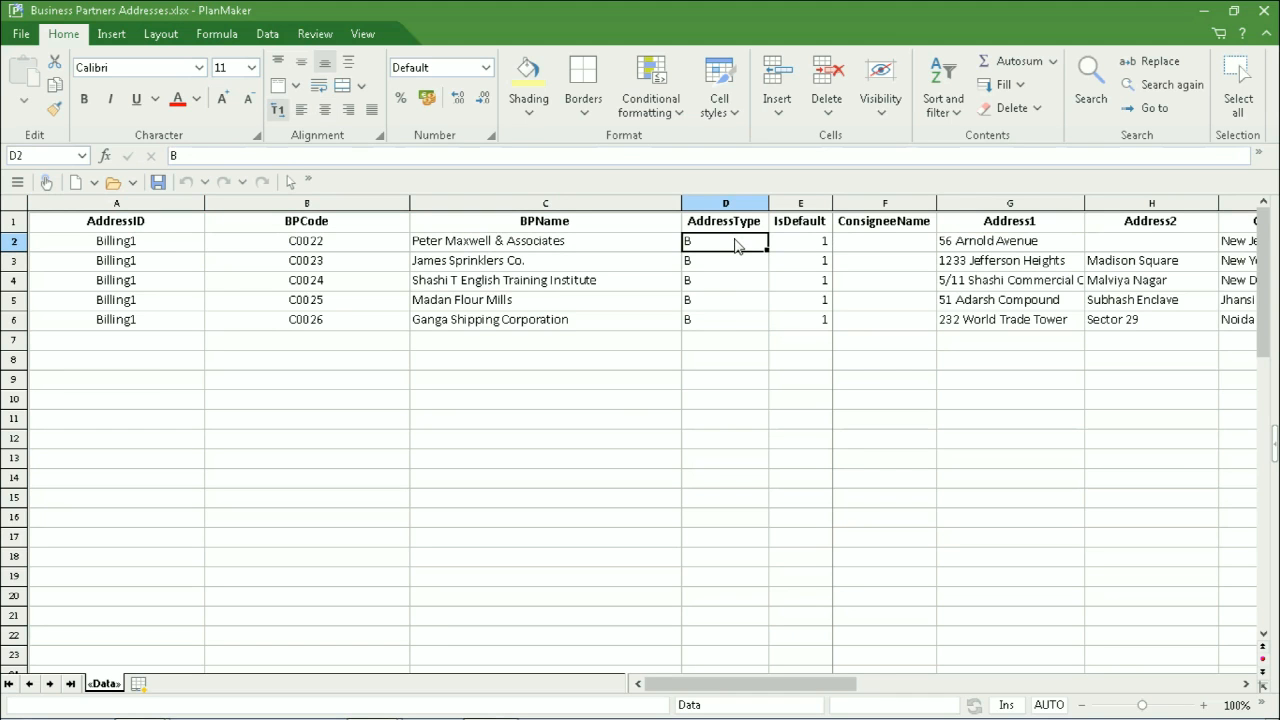
{"action": "left_click", "coordinate": [799, 247]}
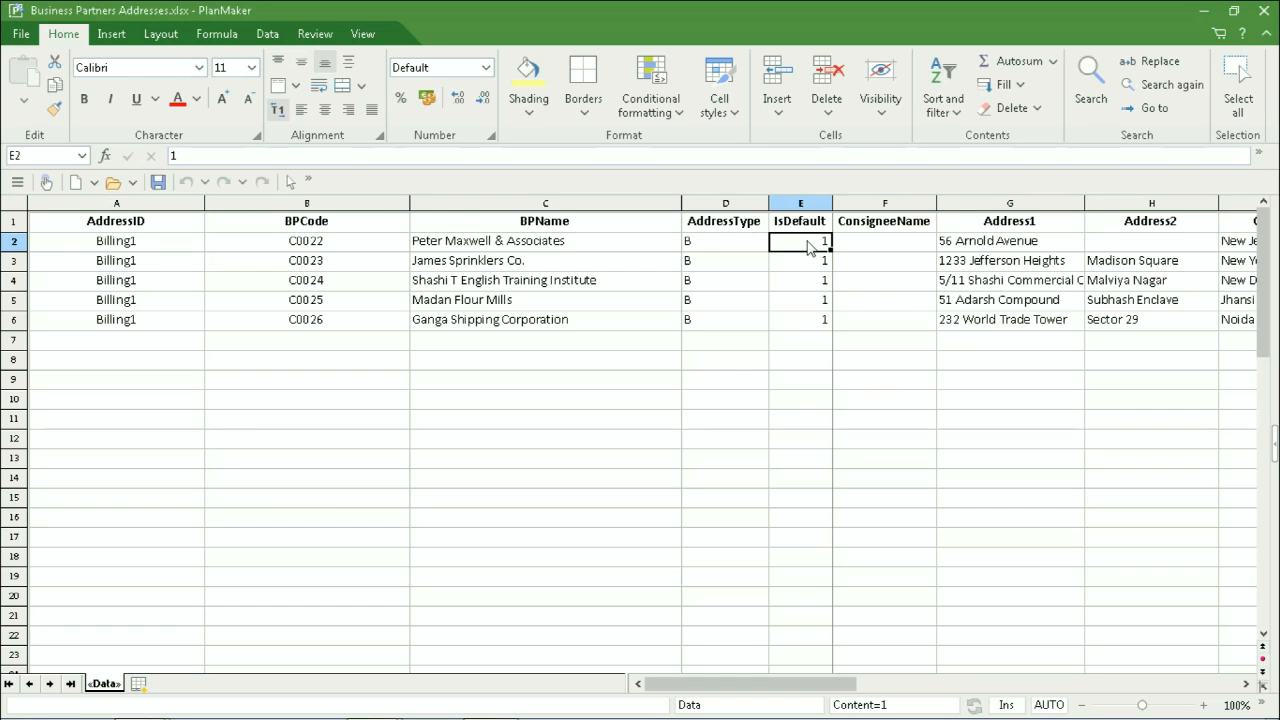
{"action": "left_click", "coordinate": [879, 243]}
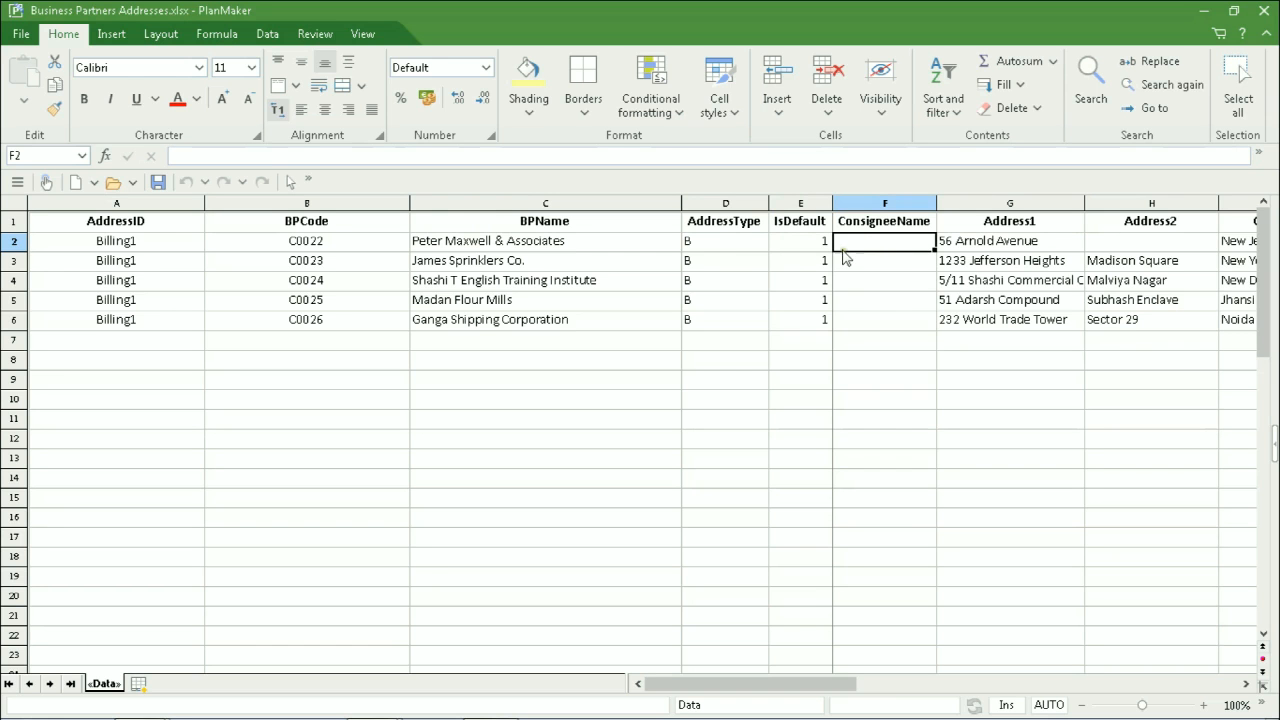
{"action": "left_click", "coordinate": [652, 244]}
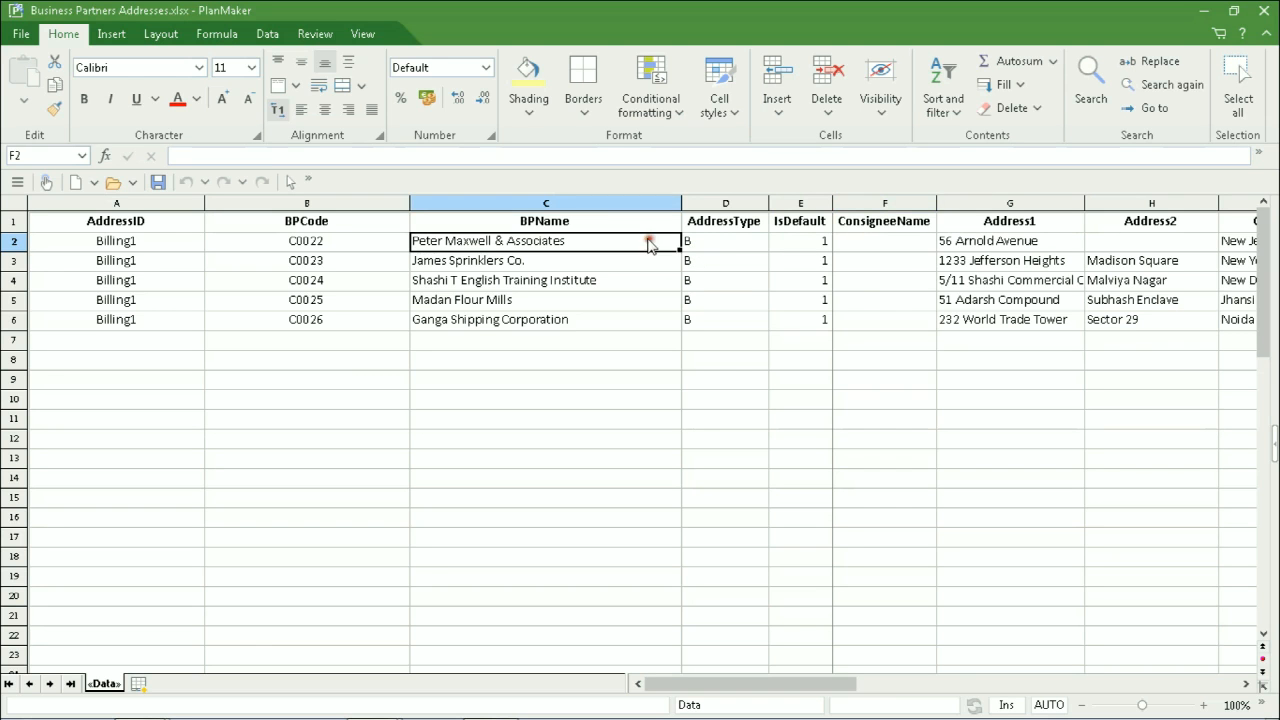
{"action": "left_click", "coordinate": [866, 246]}
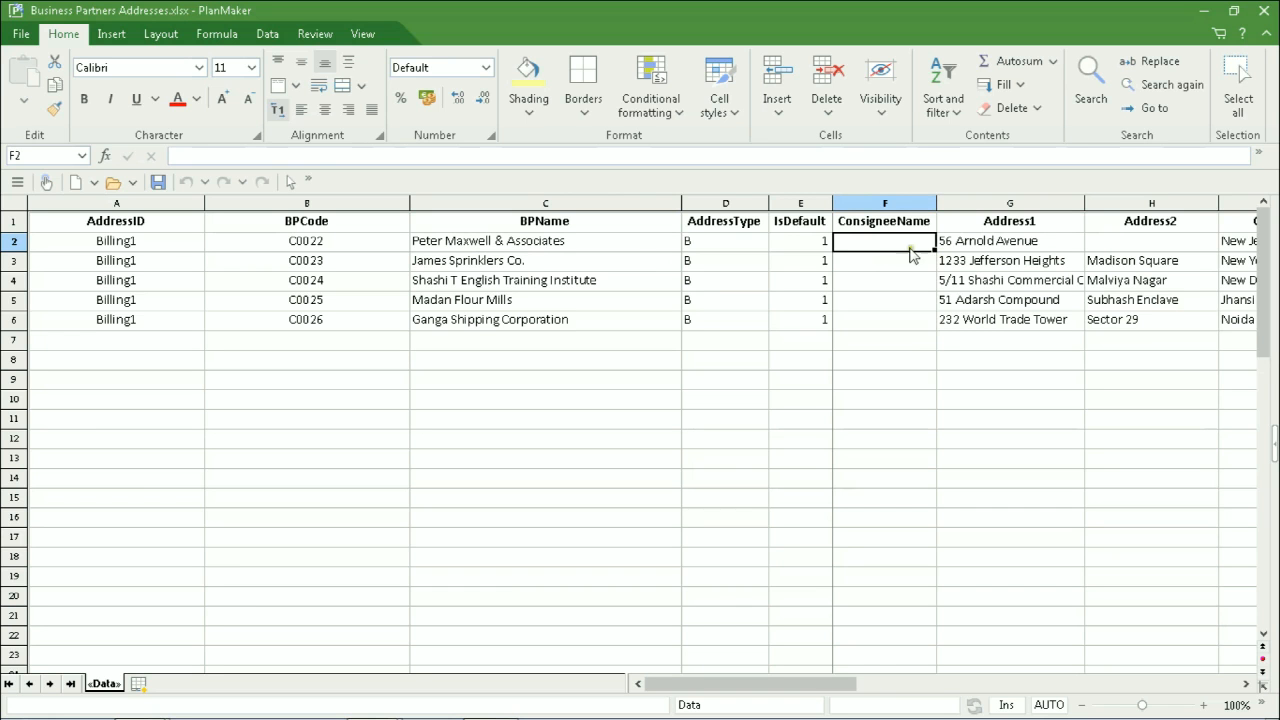
Step: Review the Address1, Address2, City, State and Country columns of the first address row
{"action": "left_click", "coordinate": [982, 240]}
{"action": "left_click_drag", "start_coordinate": [760, 684], "coordinate": [868, 685]}
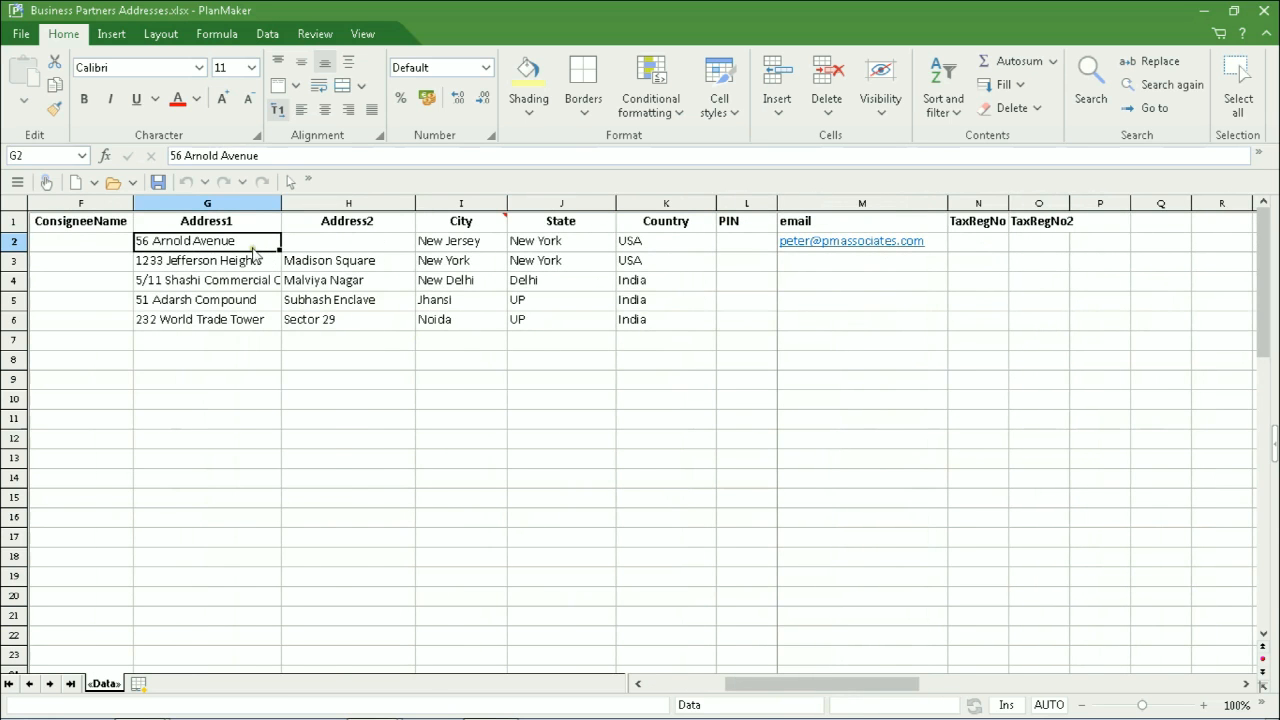
{"action": "left_click", "coordinate": [313, 243]}
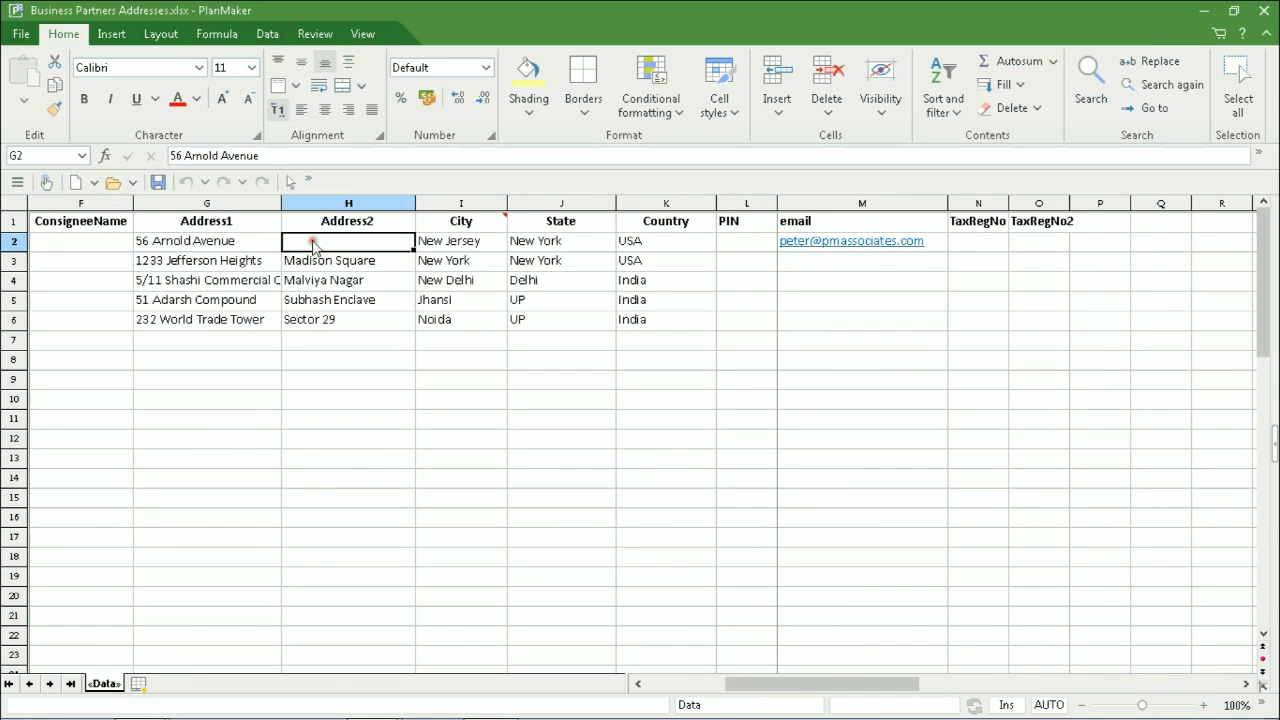
{"action": "left_click", "coordinate": [467, 242]}
{"action": "left_click", "coordinate": [585, 248]}
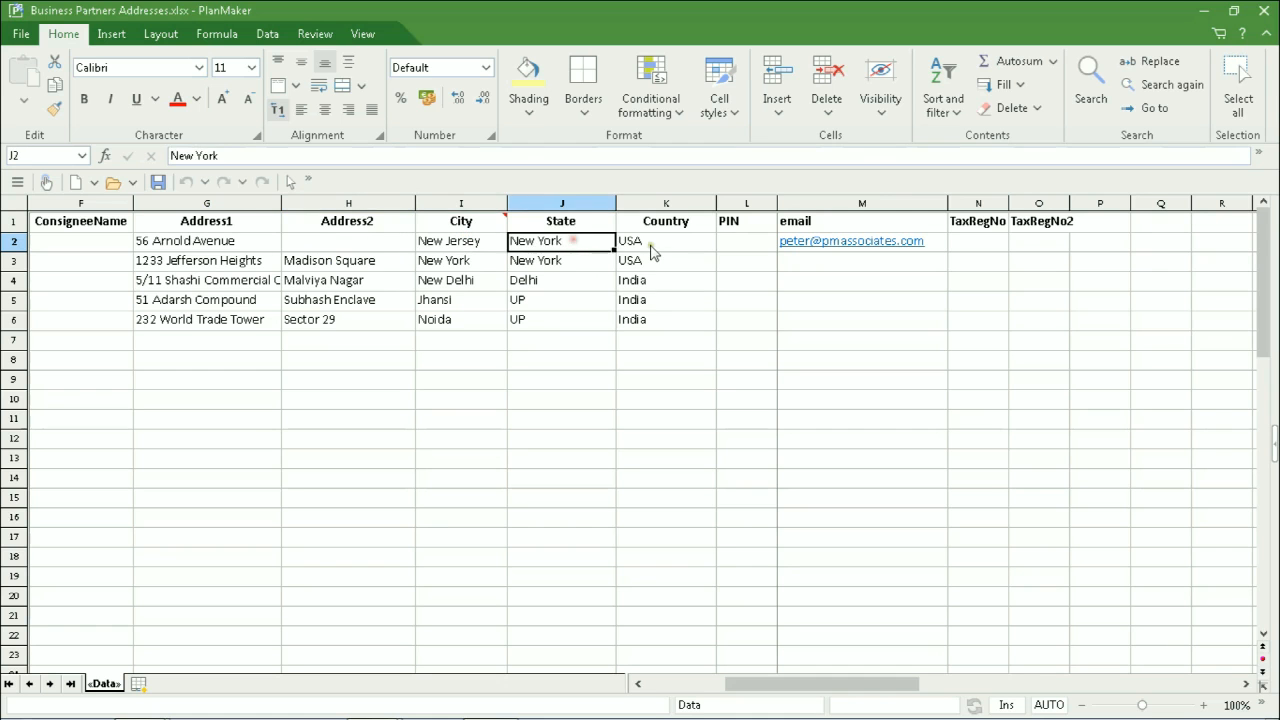
{"action": "left_click", "coordinate": [651, 250]}
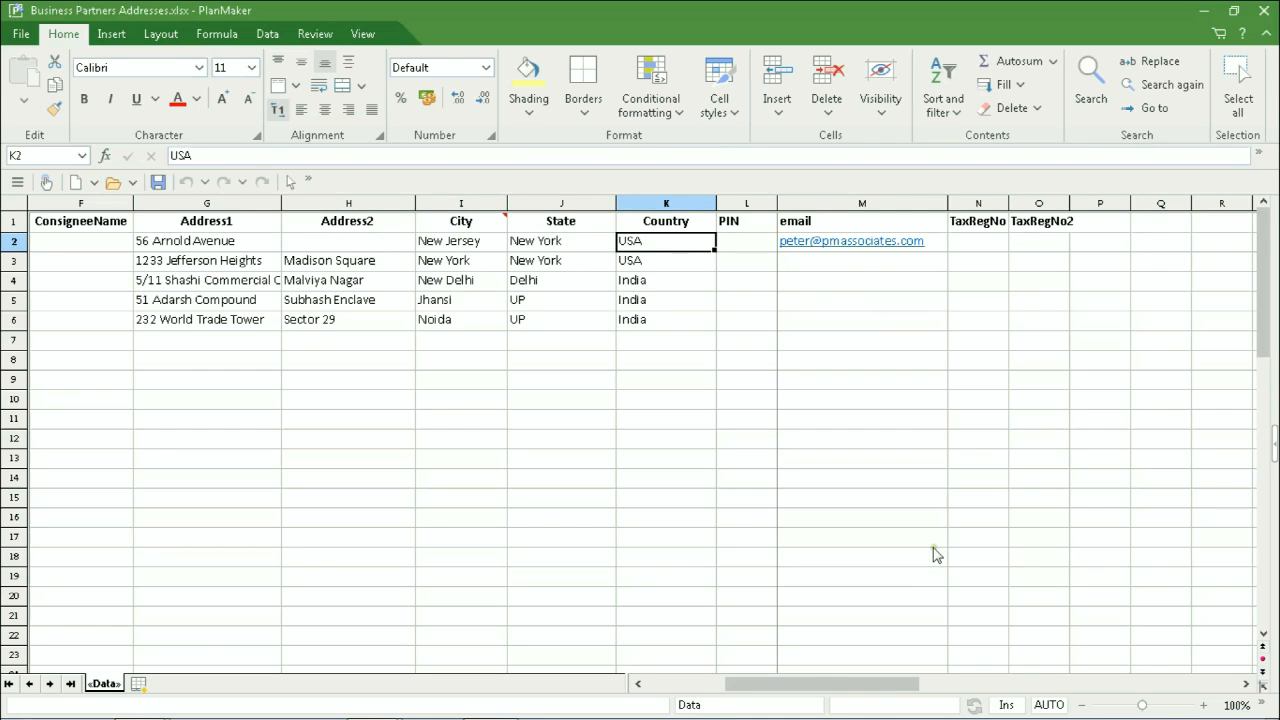
{"action": "left_click_drag", "start_coordinate": [848, 685], "coordinate": [697, 679]}
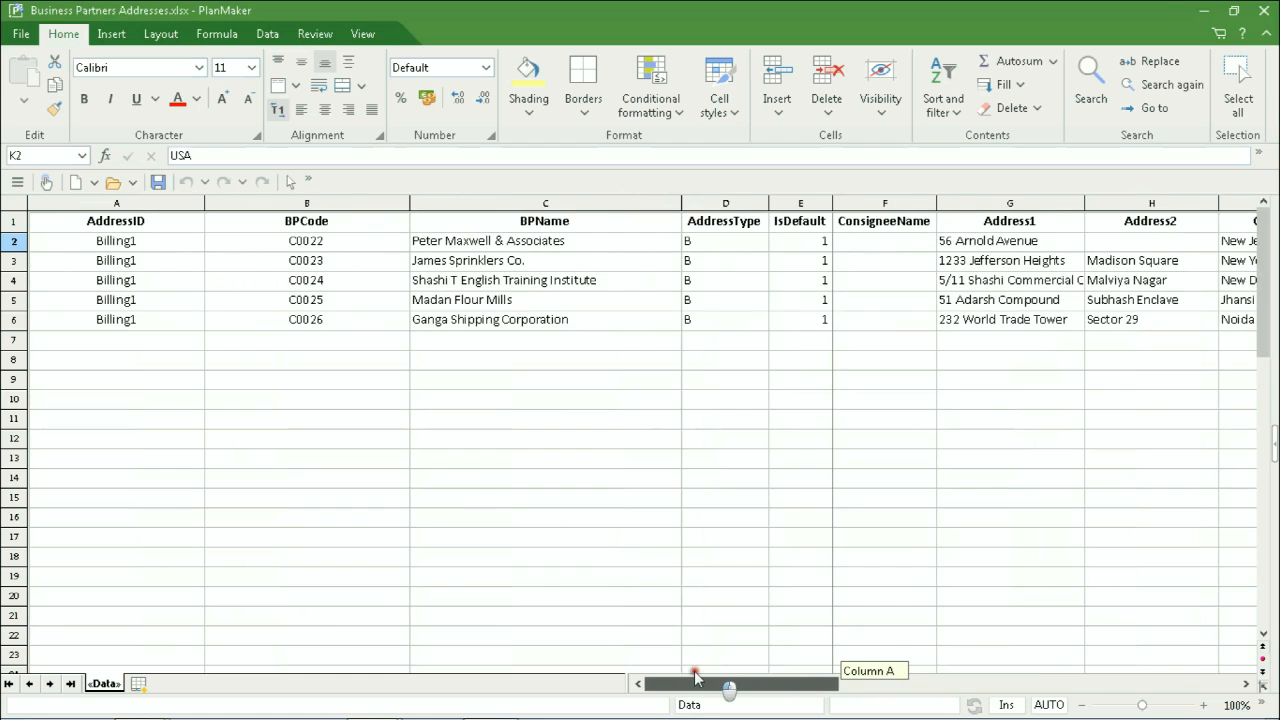
Step: Return to the Data Import folder and open Business Partners Contacts.xlsx in a maximized window
{"action": "left_click", "coordinate": [1200, 20]}
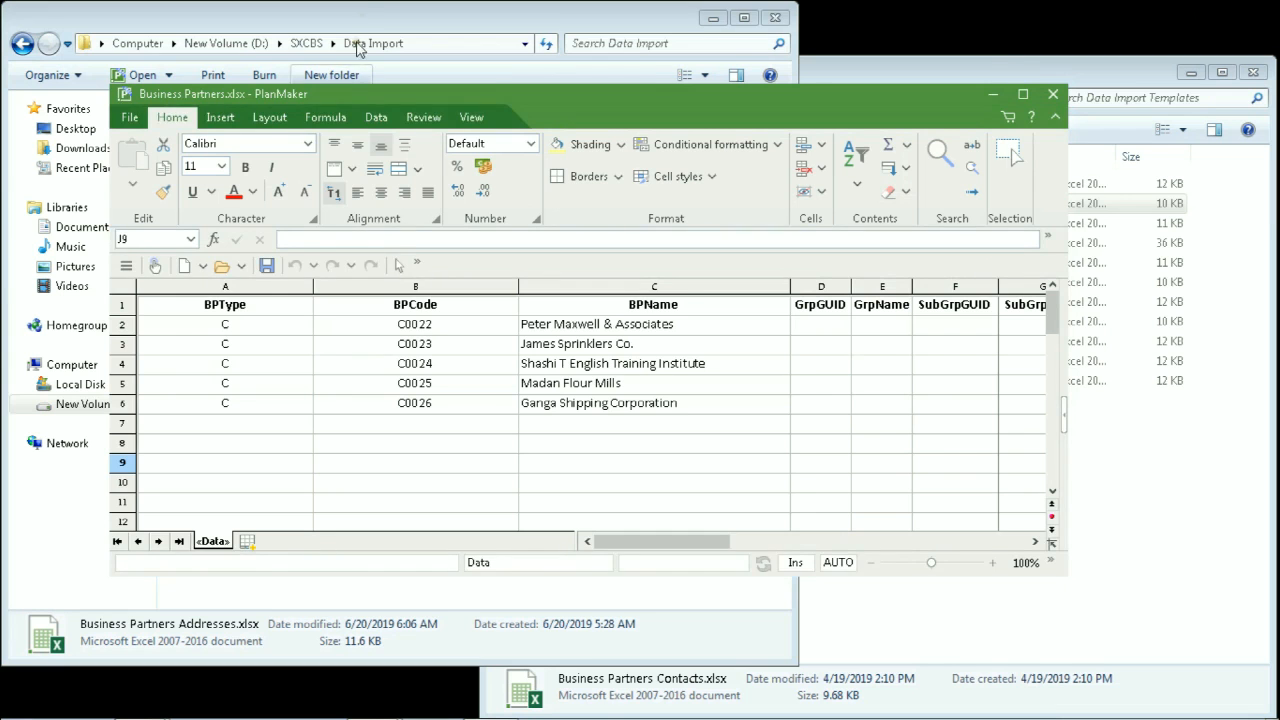
{"action": "left_click", "coordinate": [363, 20]}
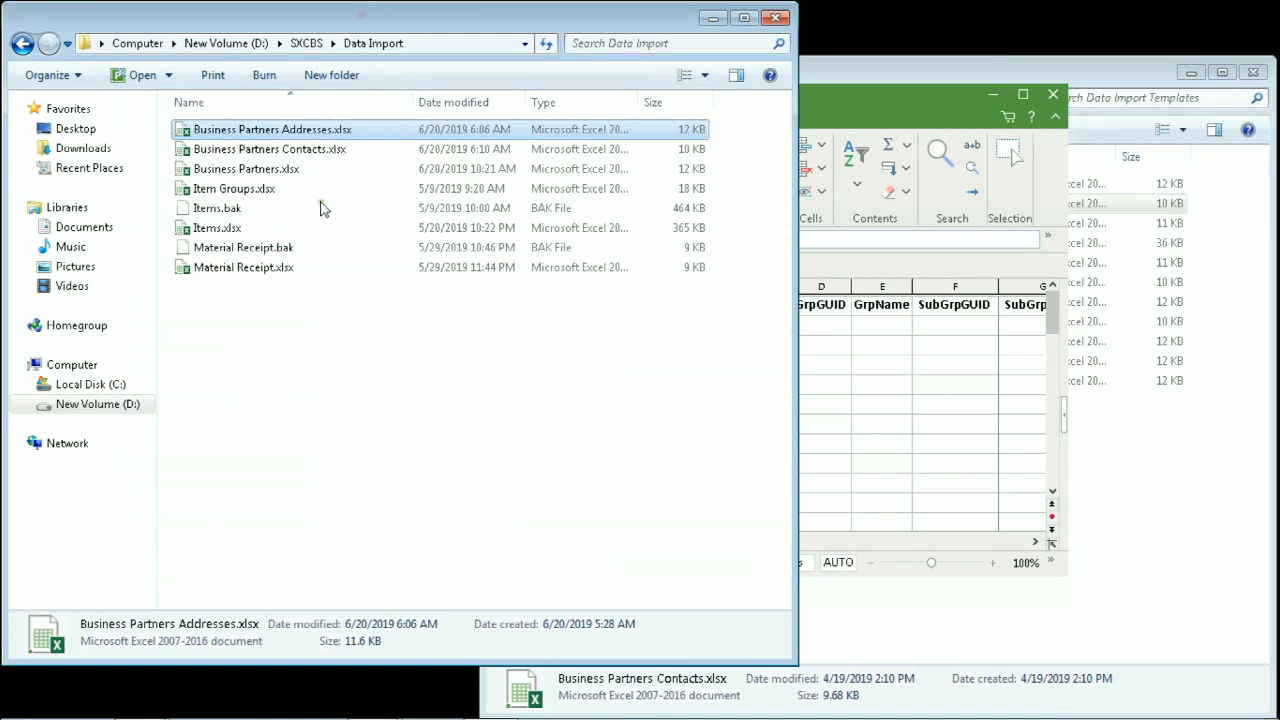
{"action": "double_click", "coordinate": [290, 150]}
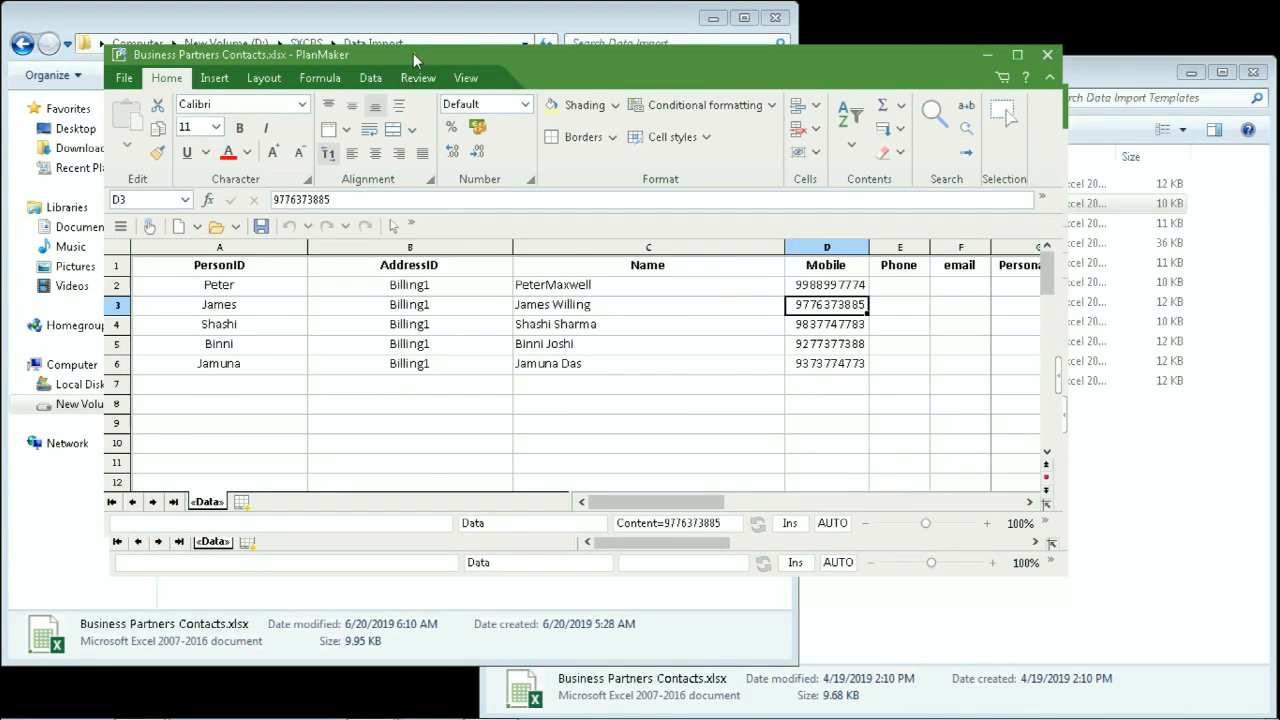
{"action": "double_click", "coordinate": [413, 53]}
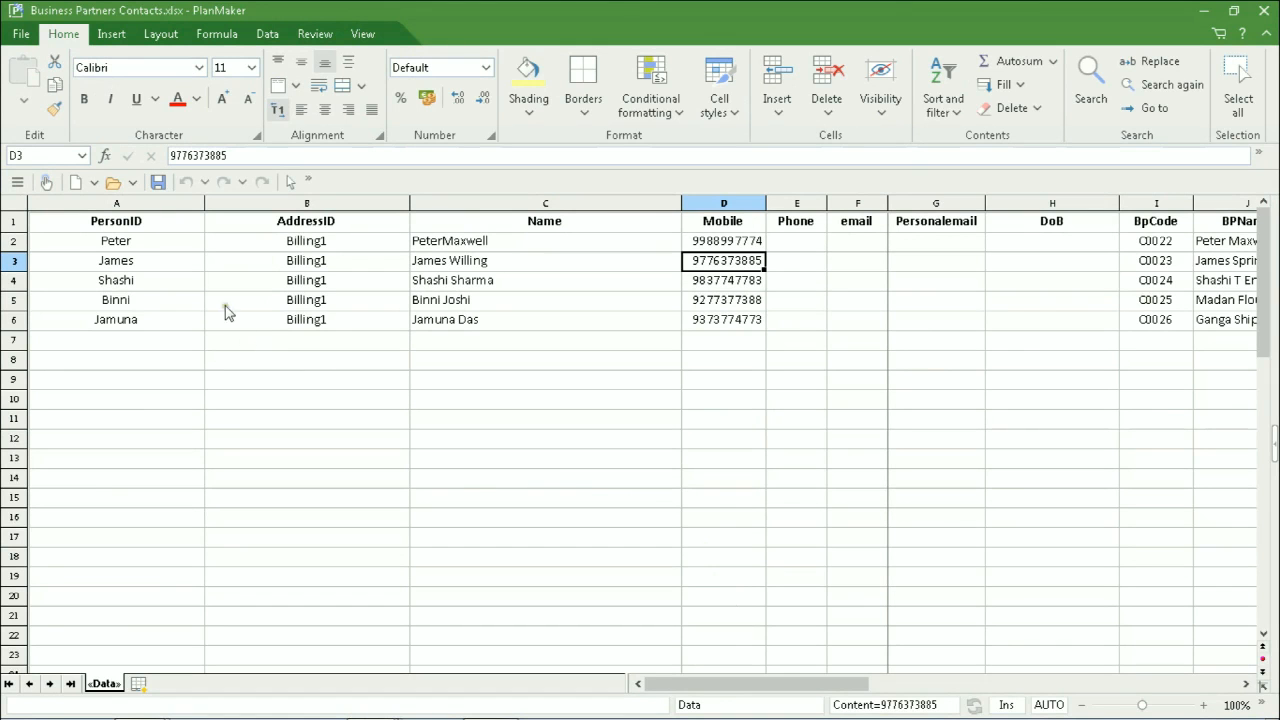
Step: Examine the PersonID, Name, AddressID, BpCode, BPName and Mobile columns of the contacts sheet
{"action": "left_click", "coordinate": [144, 238]}
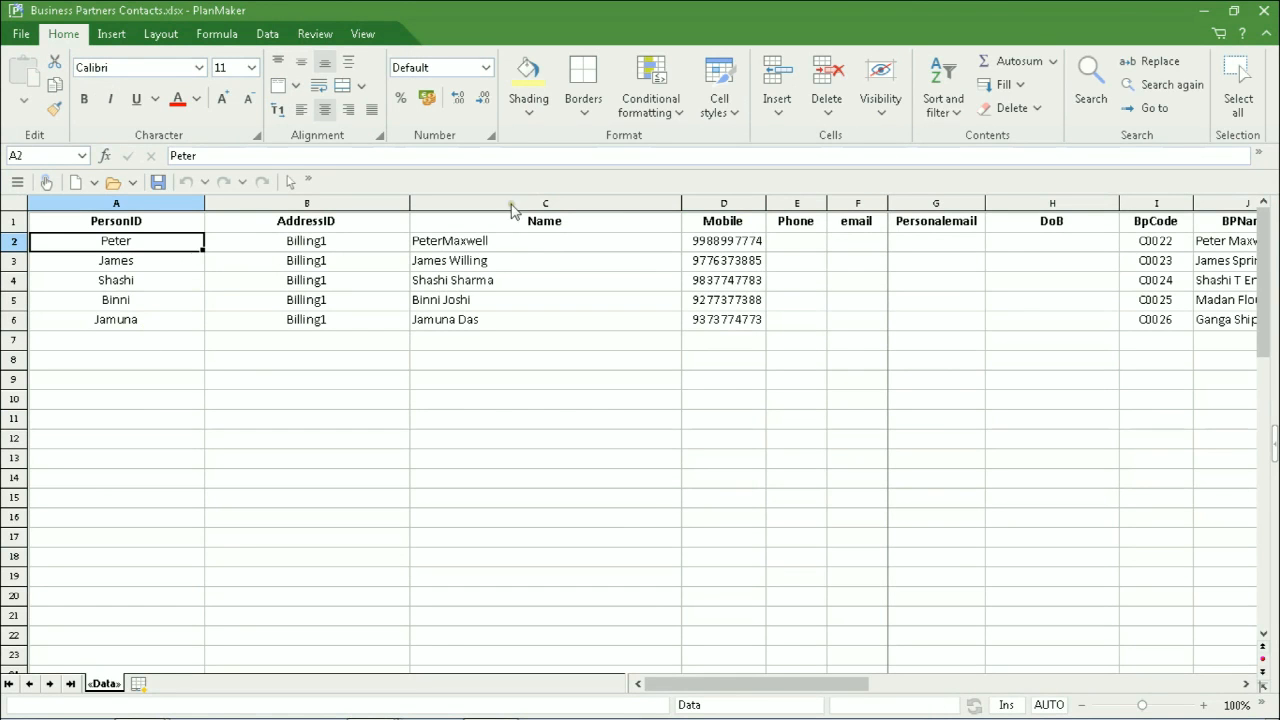
{"action": "left_click", "coordinate": [503, 244]}
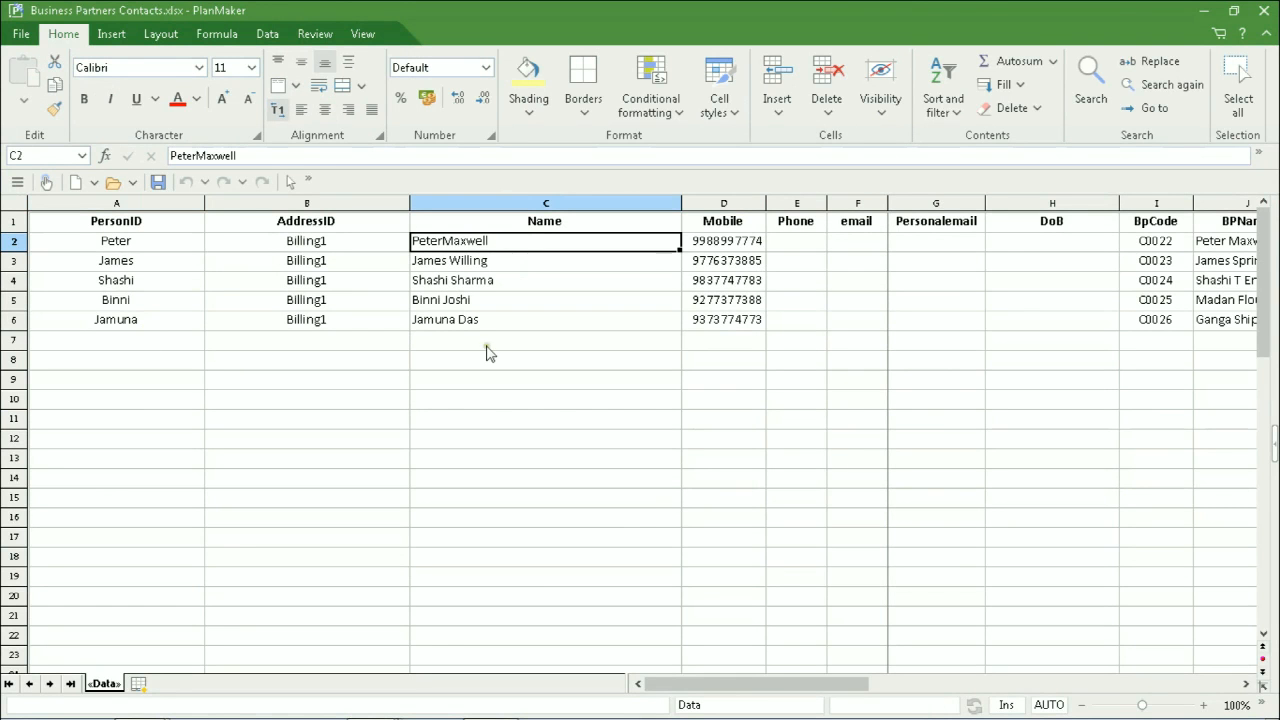
{"action": "left_click", "coordinate": [340, 244]}
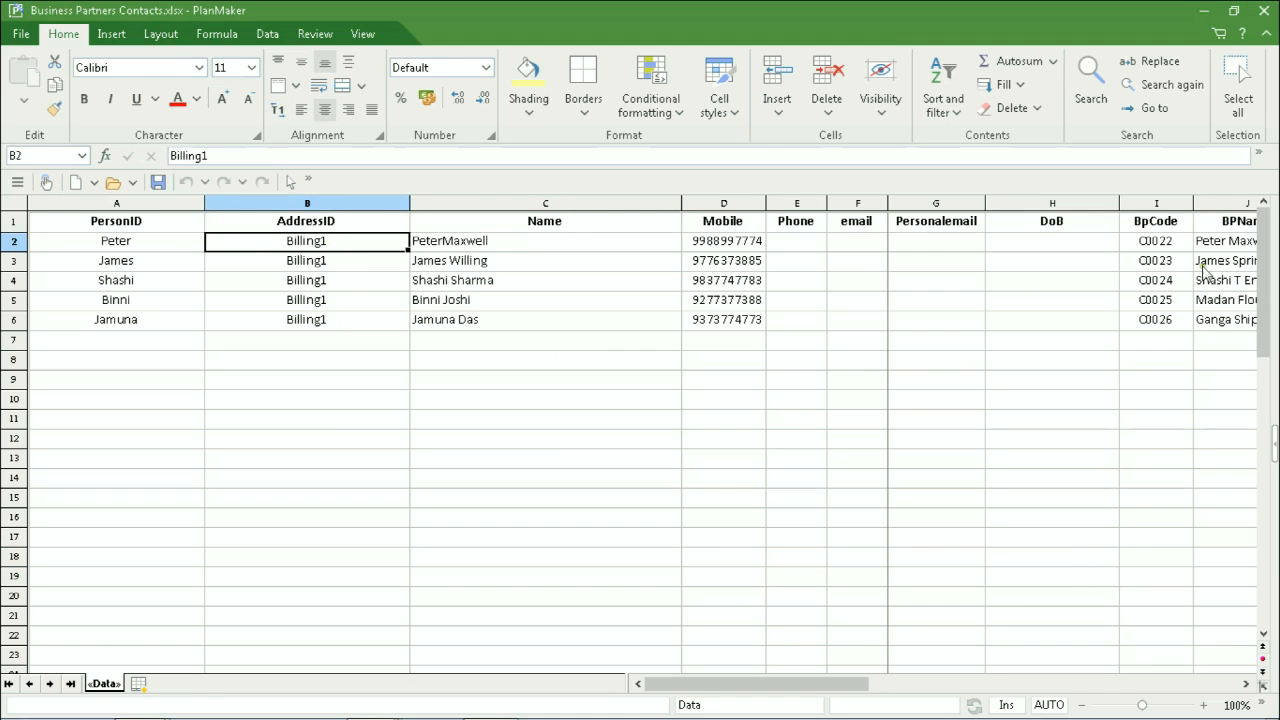
{"action": "left_click", "coordinate": [1168, 243]}
{"action": "left_click", "coordinate": [1206, 243]}
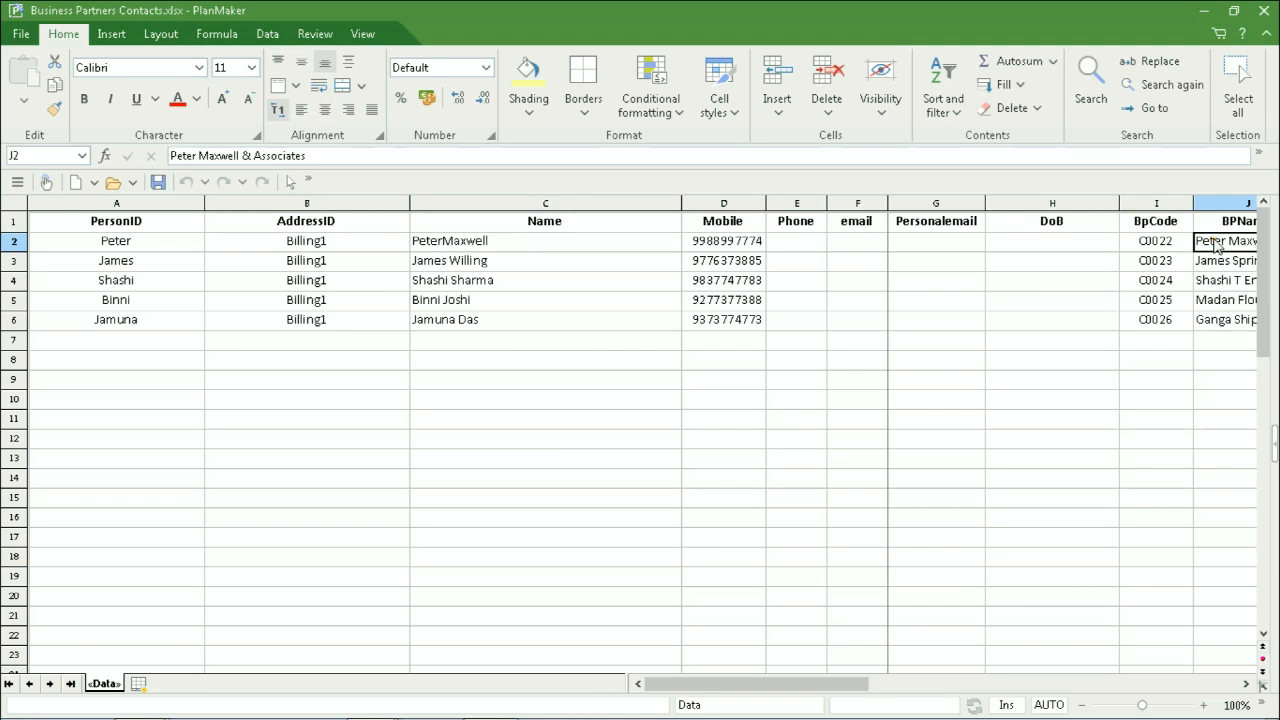
{"action": "left_click", "coordinate": [736, 247]}
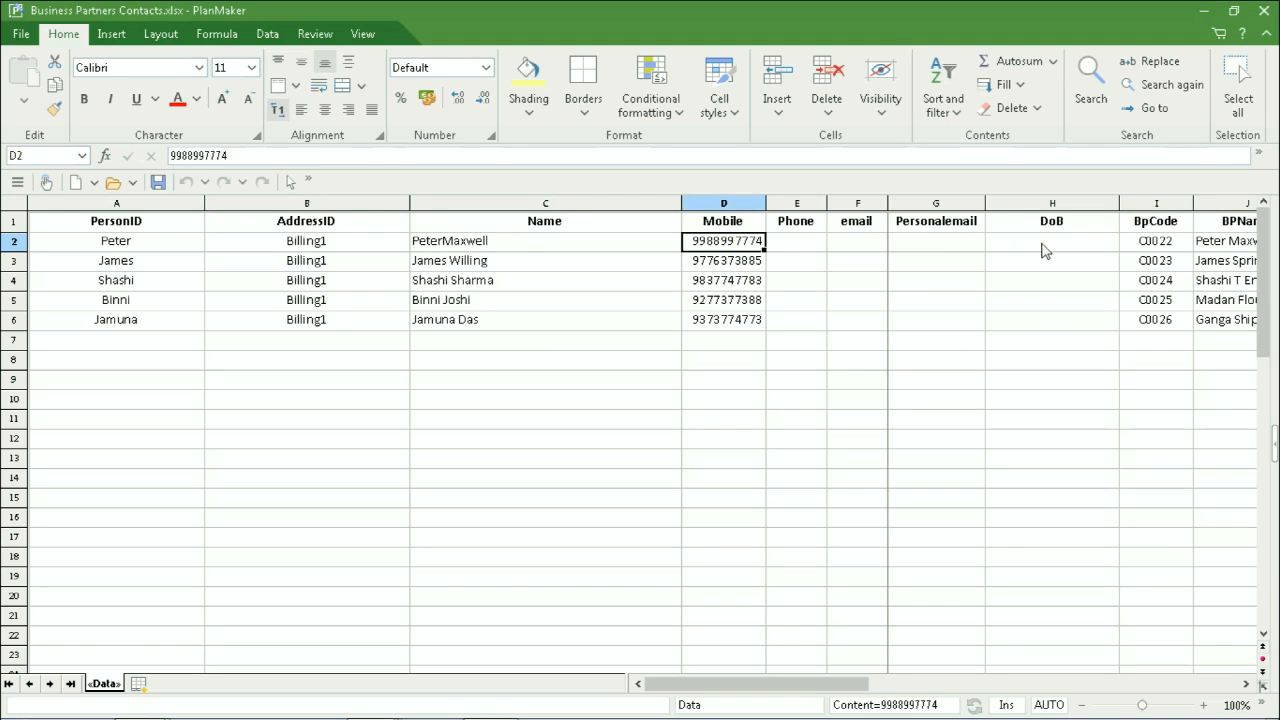
{"action": "left_click", "coordinate": [760, 321]}
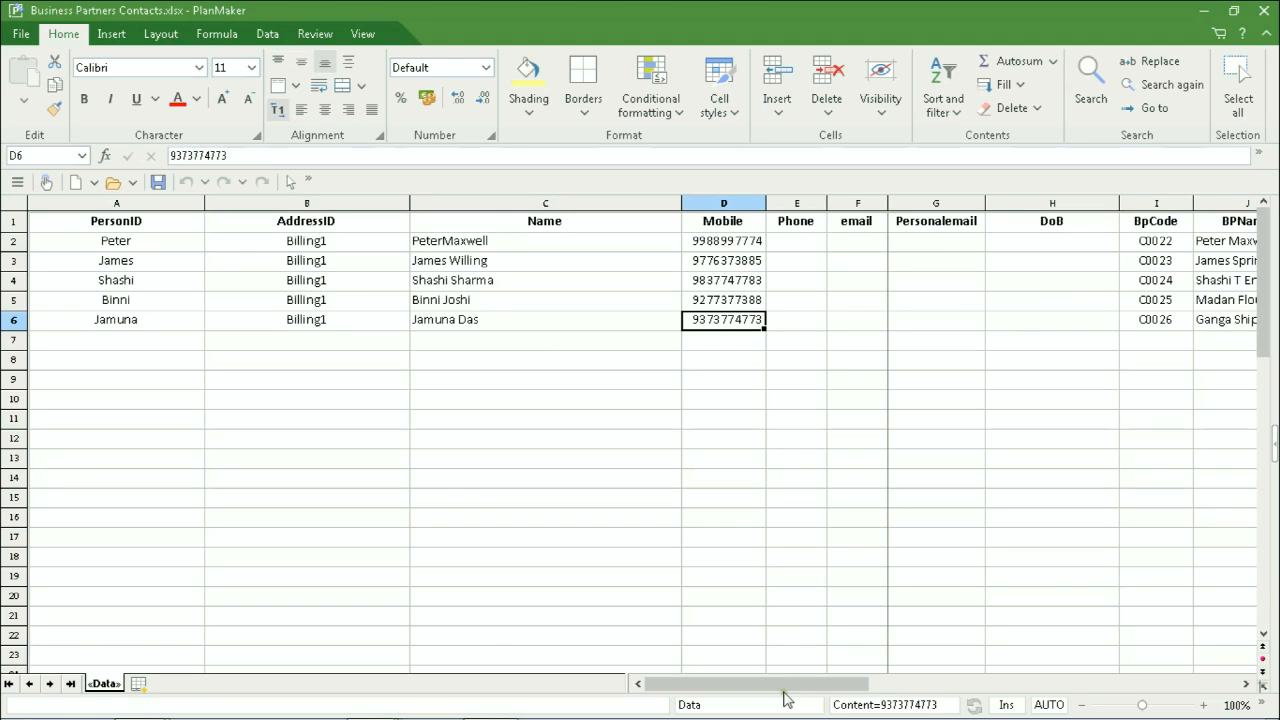
{"action": "left_click", "coordinate": [893, 684]}
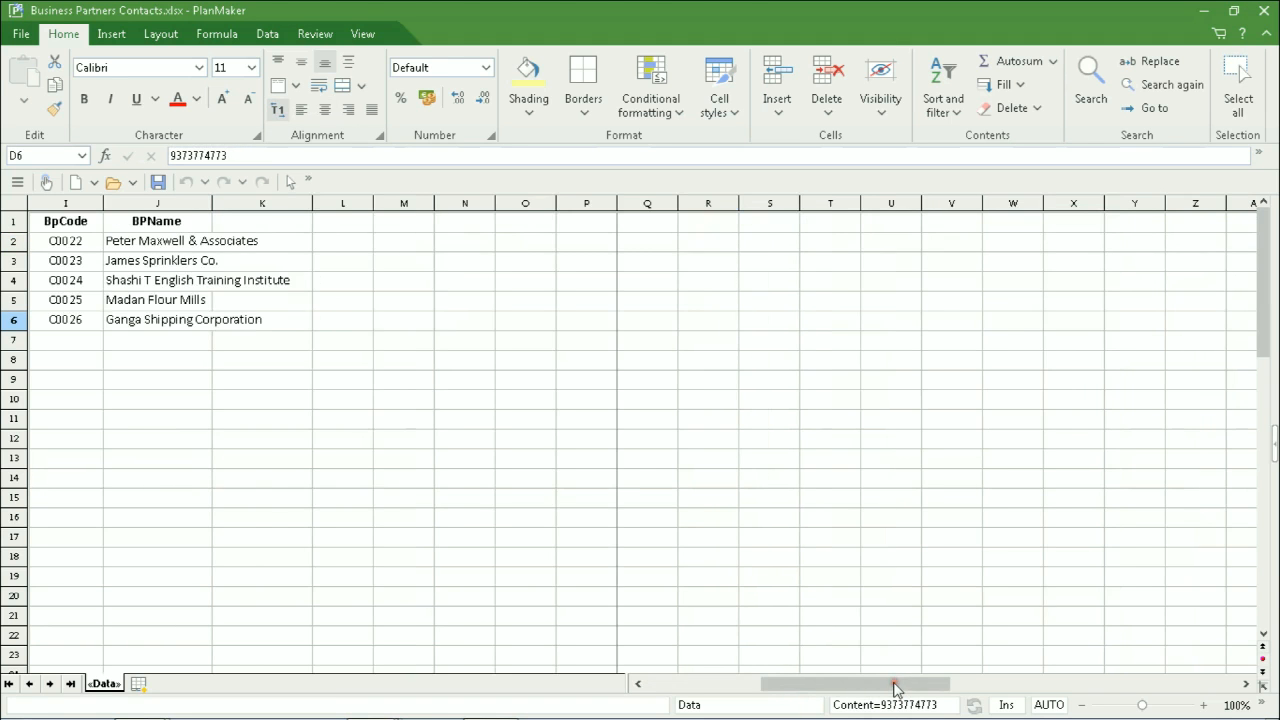
Step: Close the Business Partners Contacts, Business Partners and Business Partners Addresses workbooks
{"action": "left_click_drag", "start_coordinate": [835, 686], "coordinate": [680, 684]}
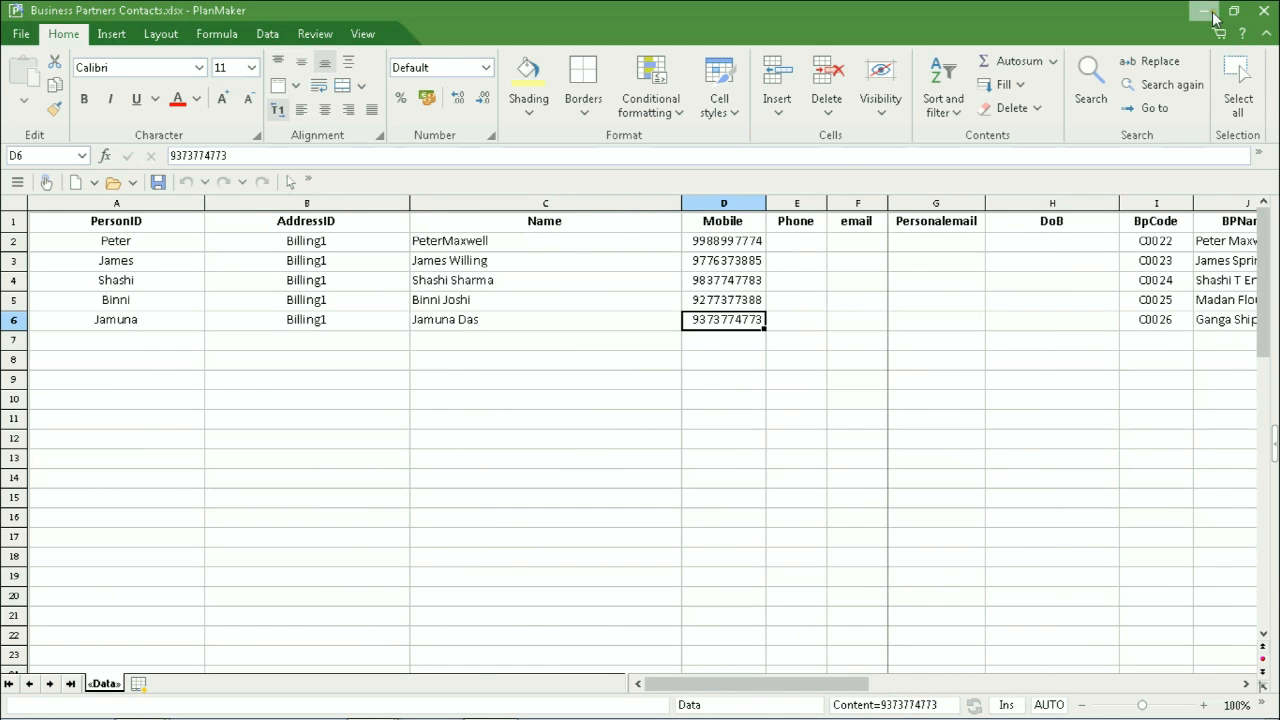
{"action": "left_click", "coordinate": [1270, 11]}
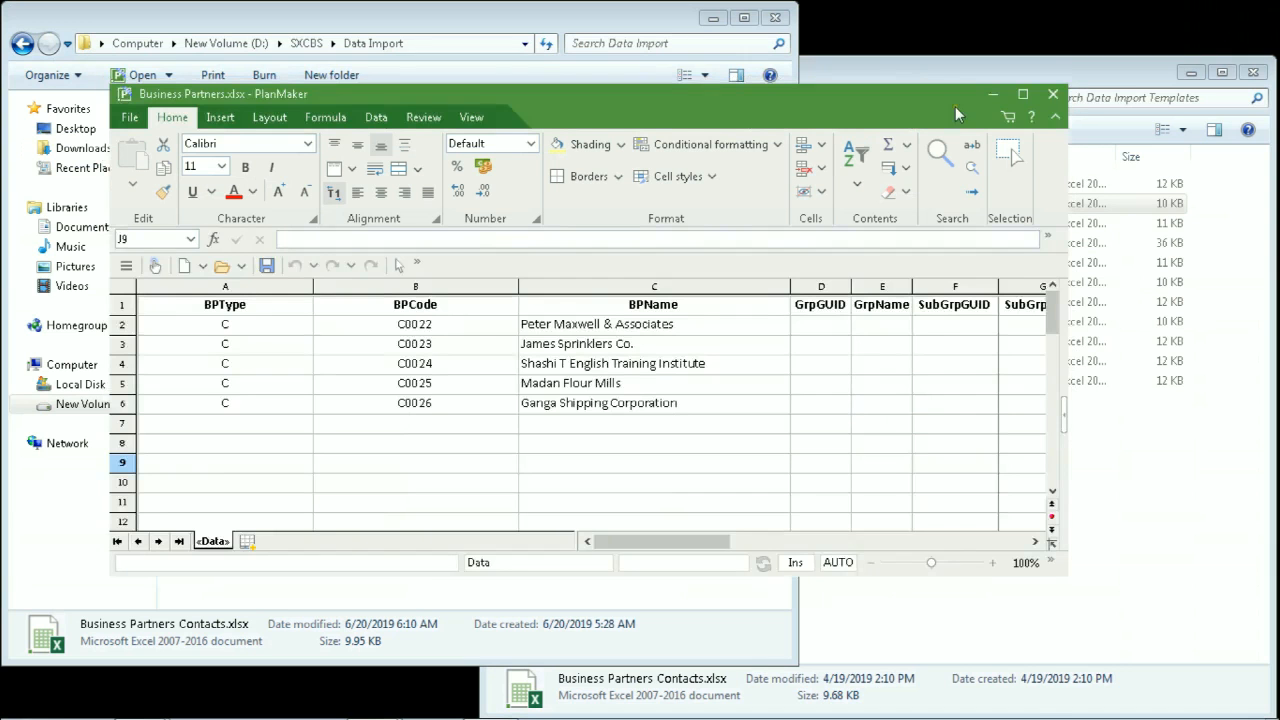
{"action": "left_click", "coordinate": [1055, 95]}
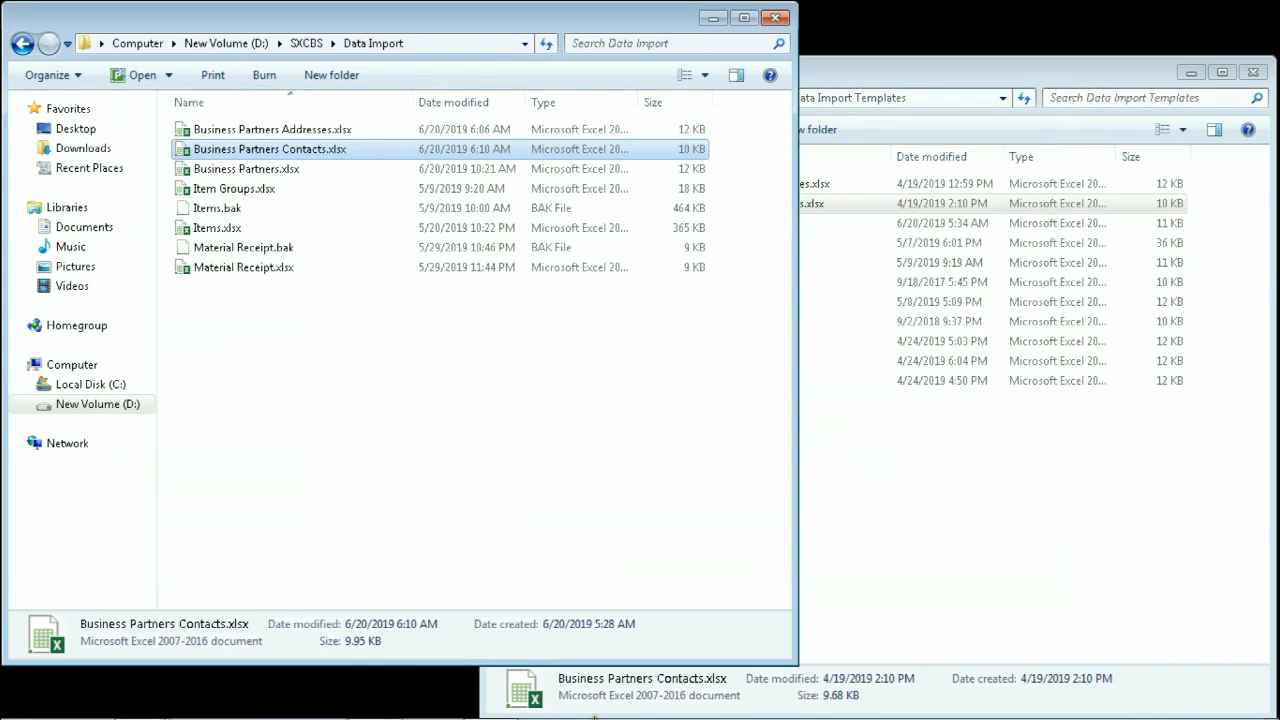
{"action": "mouse_move", "coordinate": [455, 693]}
{"action": "left_click", "coordinate": [375, 701]}
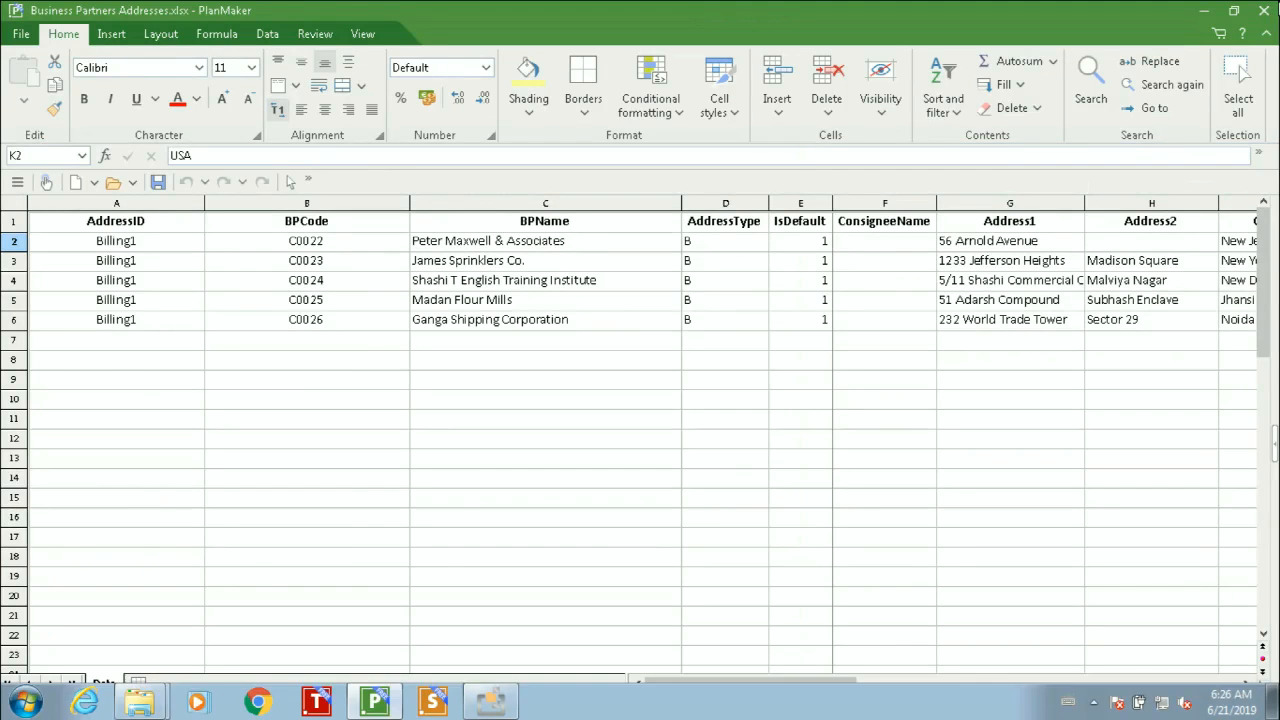
{"action": "left_click", "coordinate": [1262, 12]}
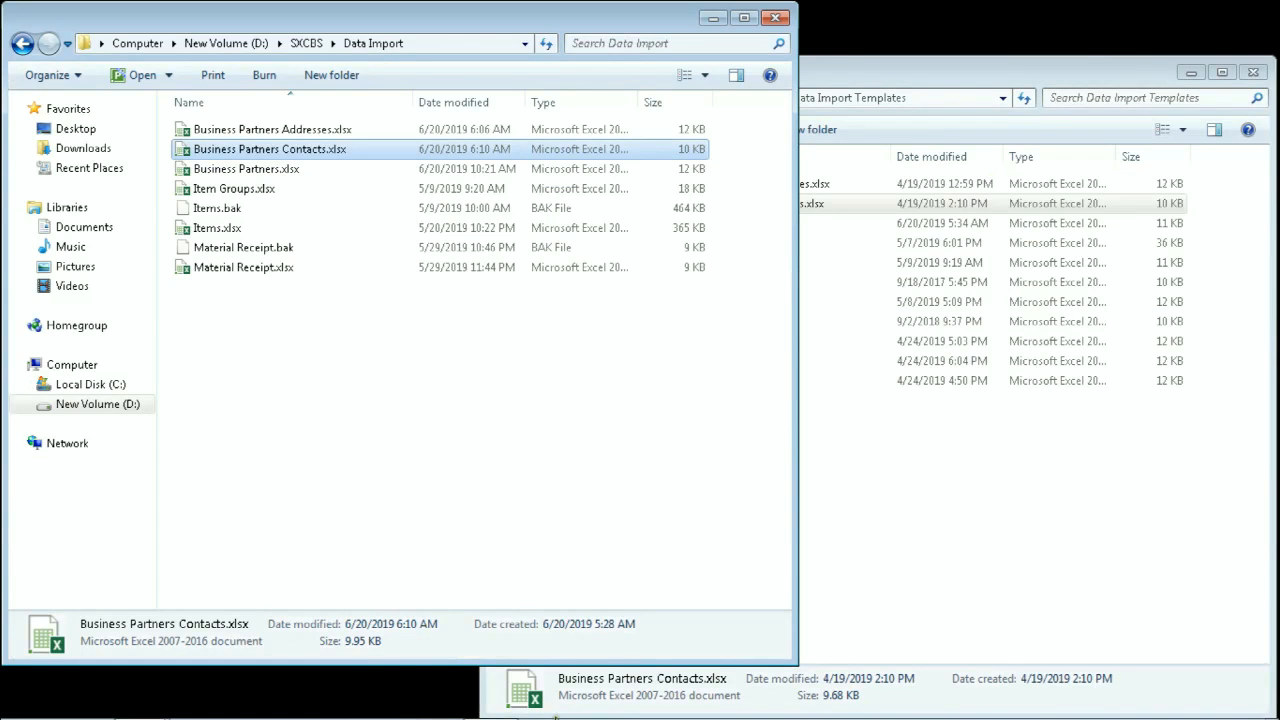
Step: Switch to sXc Business Suite and load Business Partners.xlsx from D:\SXCBS\Data Import for the Business Partner Master import object
{"action": "left_click", "coordinate": [503, 705]}
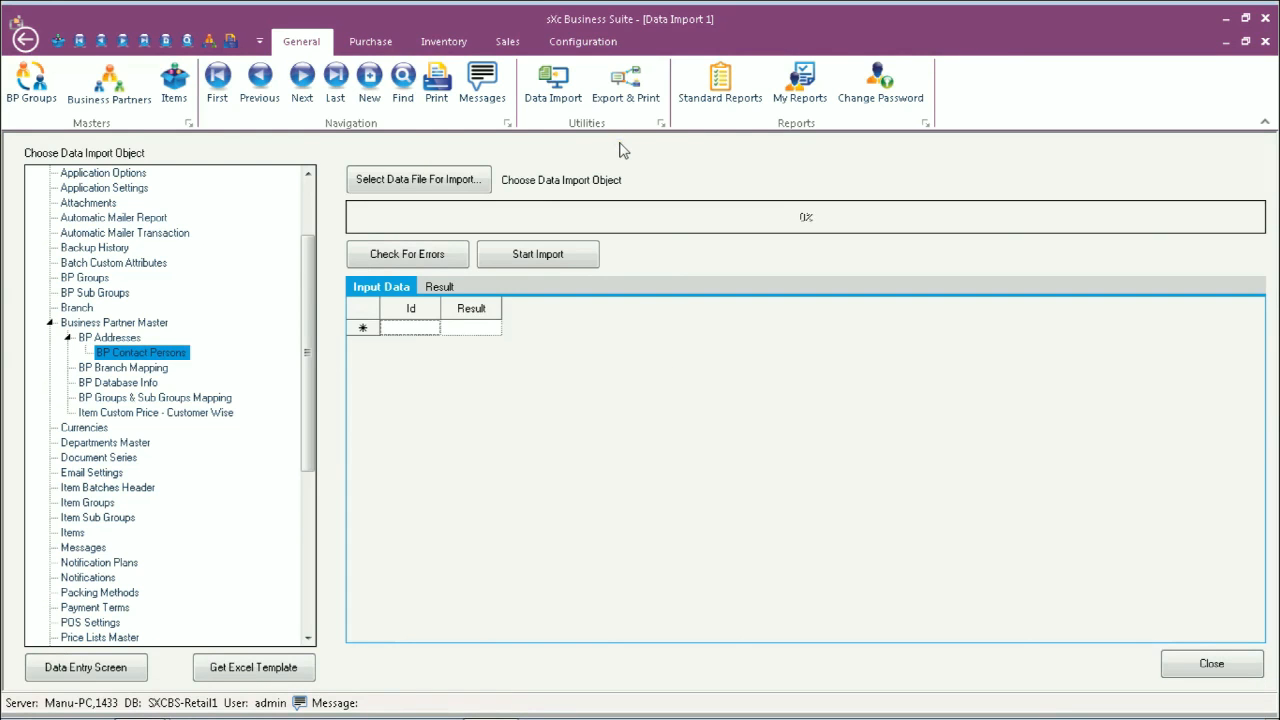
{"action": "left_click", "coordinate": [105, 323]}
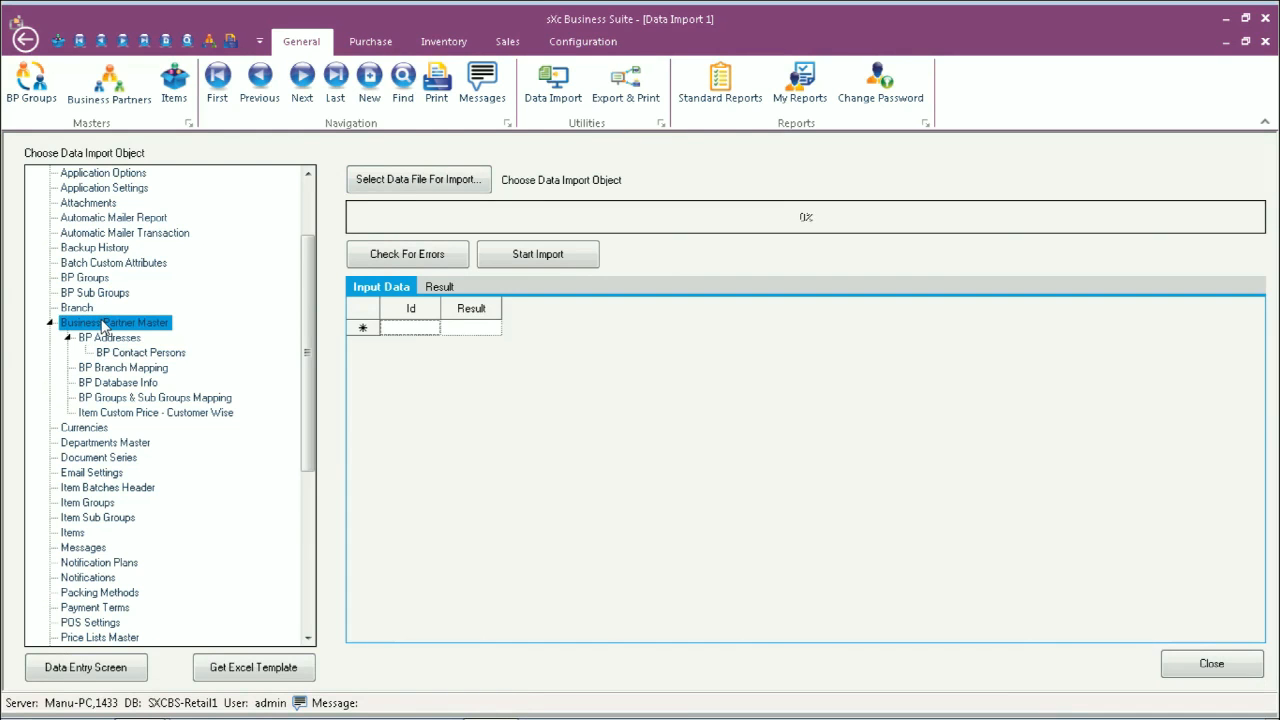
{"action": "left_click", "coordinate": [393, 186]}
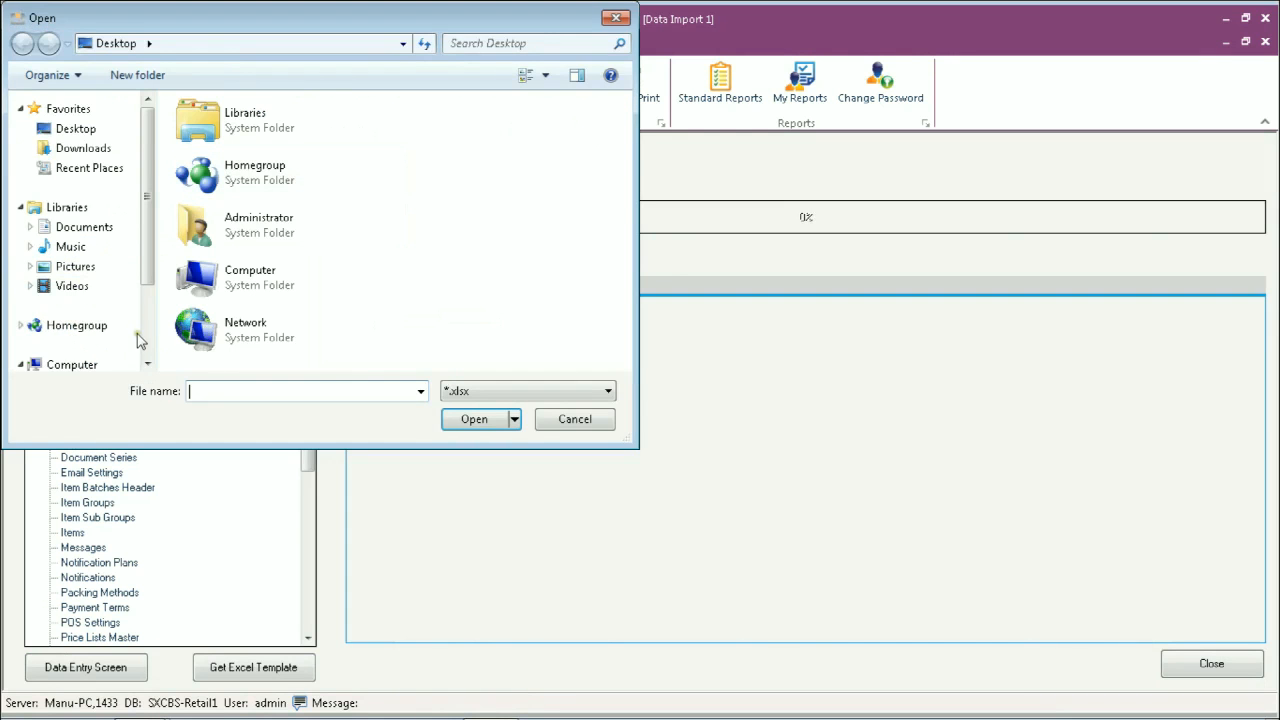
{"action": "left_click", "coordinate": [147, 333]}
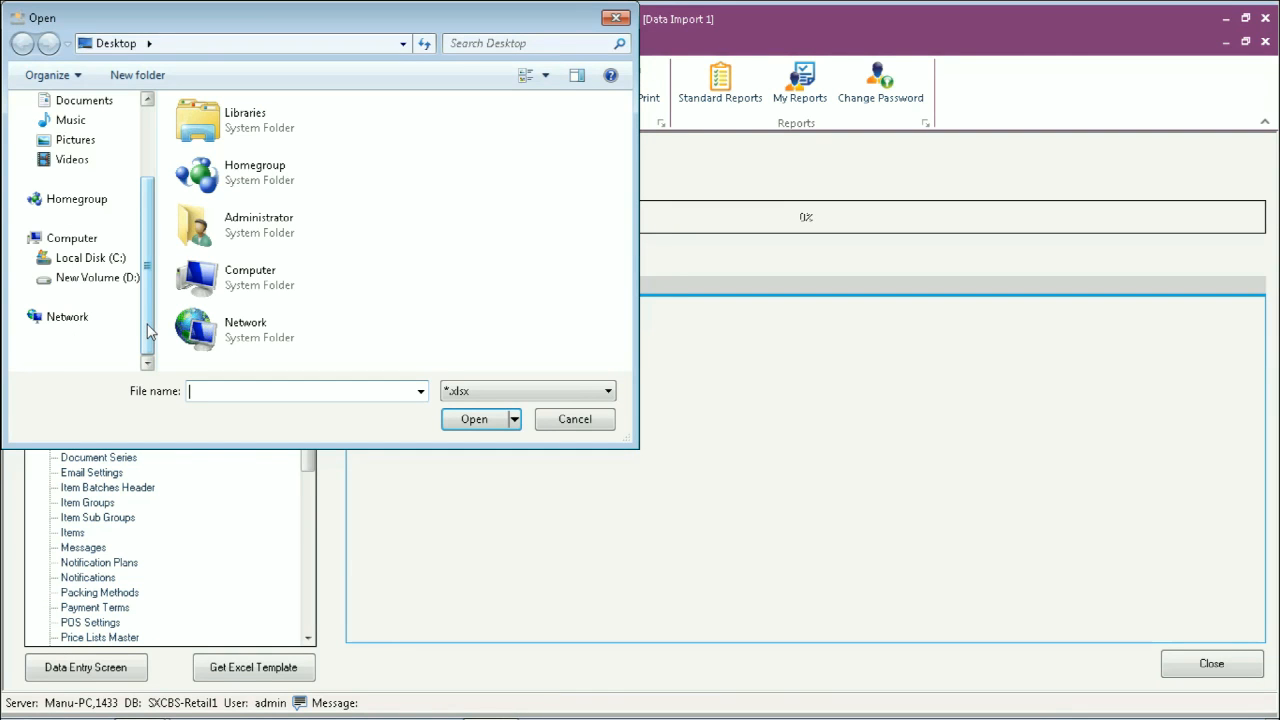
{"action": "left_click", "coordinate": [113, 279]}
{"action": "double_click", "coordinate": [212, 170]}
{"action": "double_click", "coordinate": [236, 130]}
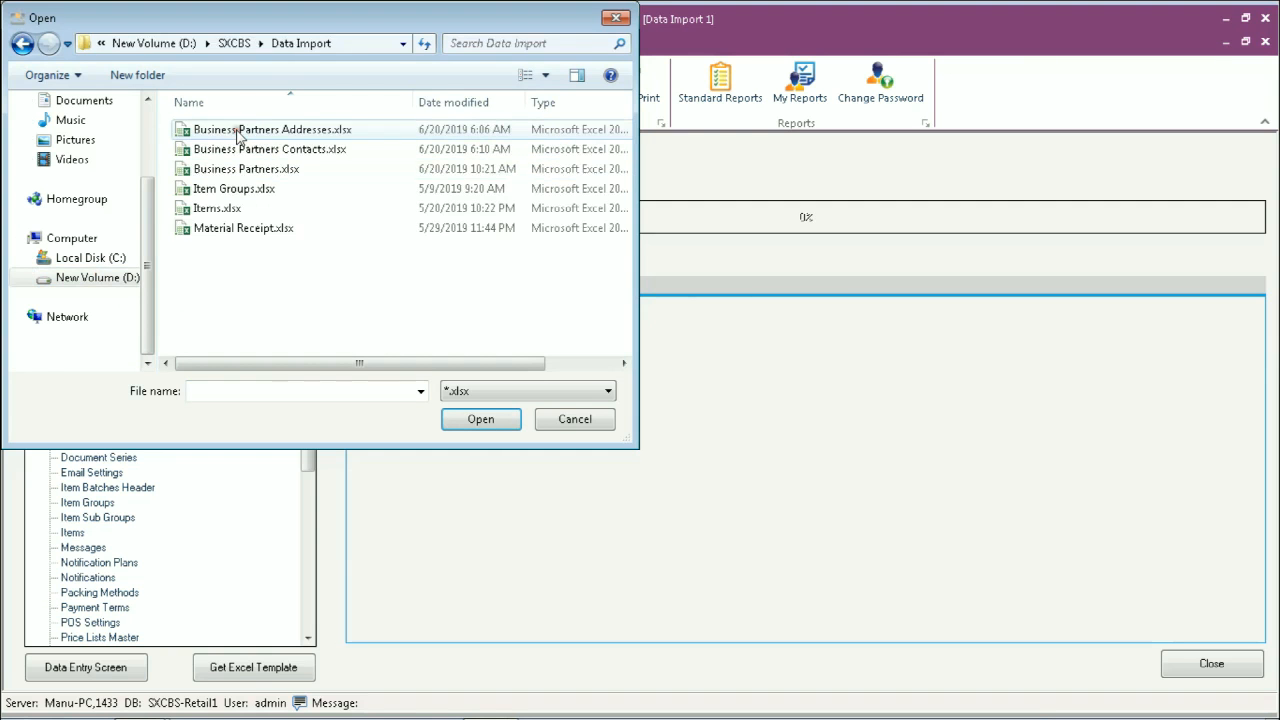
{"action": "left_click", "coordinate": [276, 168]}
{"action": "left_click", "coordinate": [484, 428]}
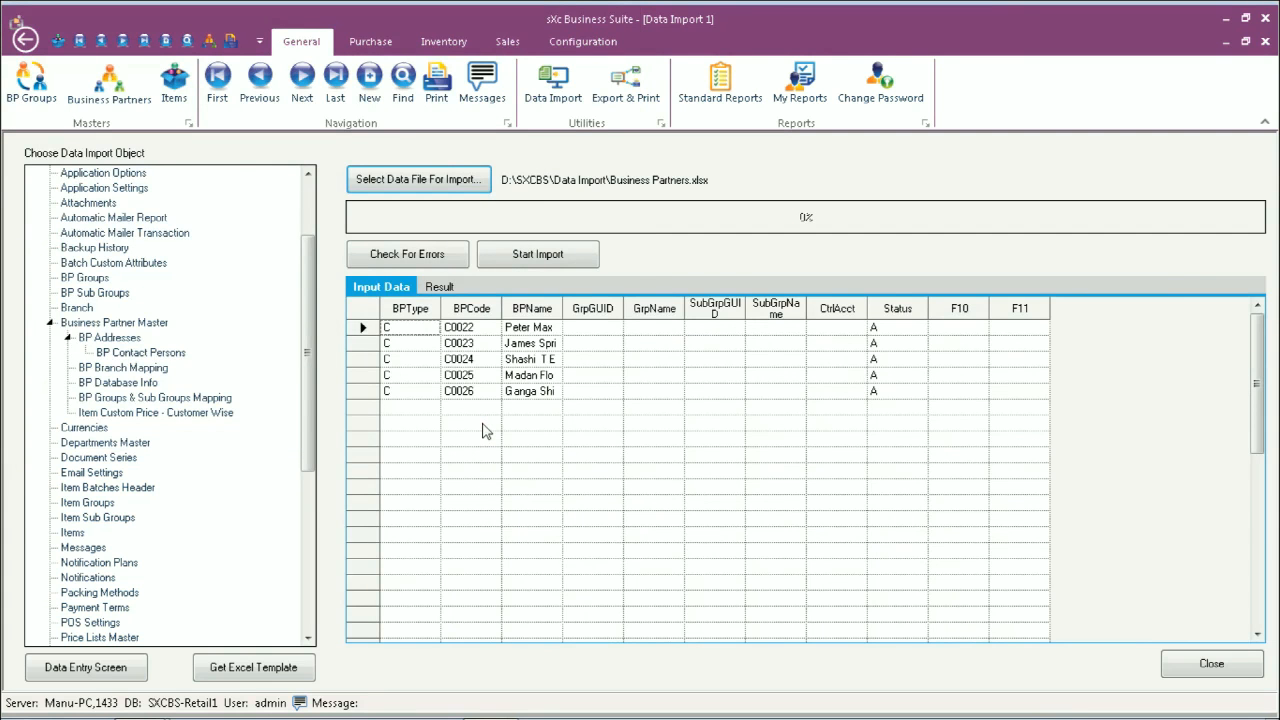
Step: Import the loaded business partner data and check the result of each record from first to last
{"action": "left_click", "coordinate": [538, 256]}
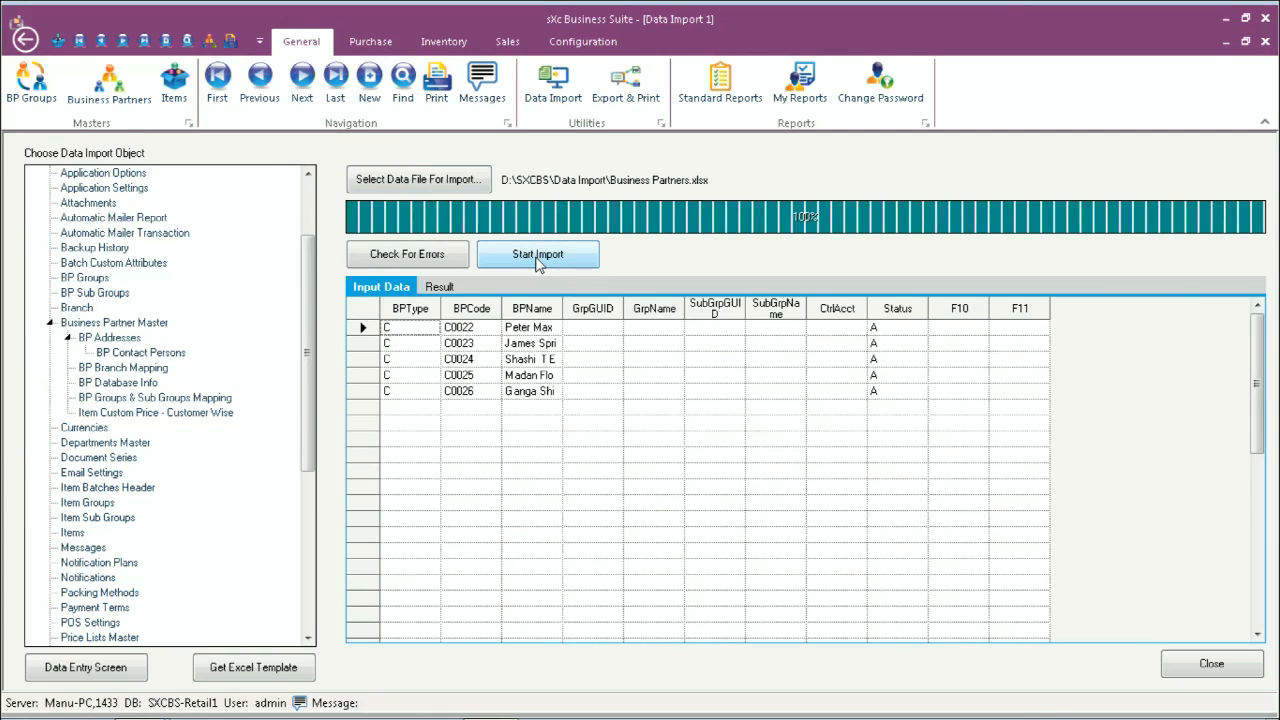
{"action": "left_click", "coordinate": [440, 287]}
{"action": "left_click", "coordinate": [453, 328]}
{"action": "left_click", "coordinate": [458, 393]}
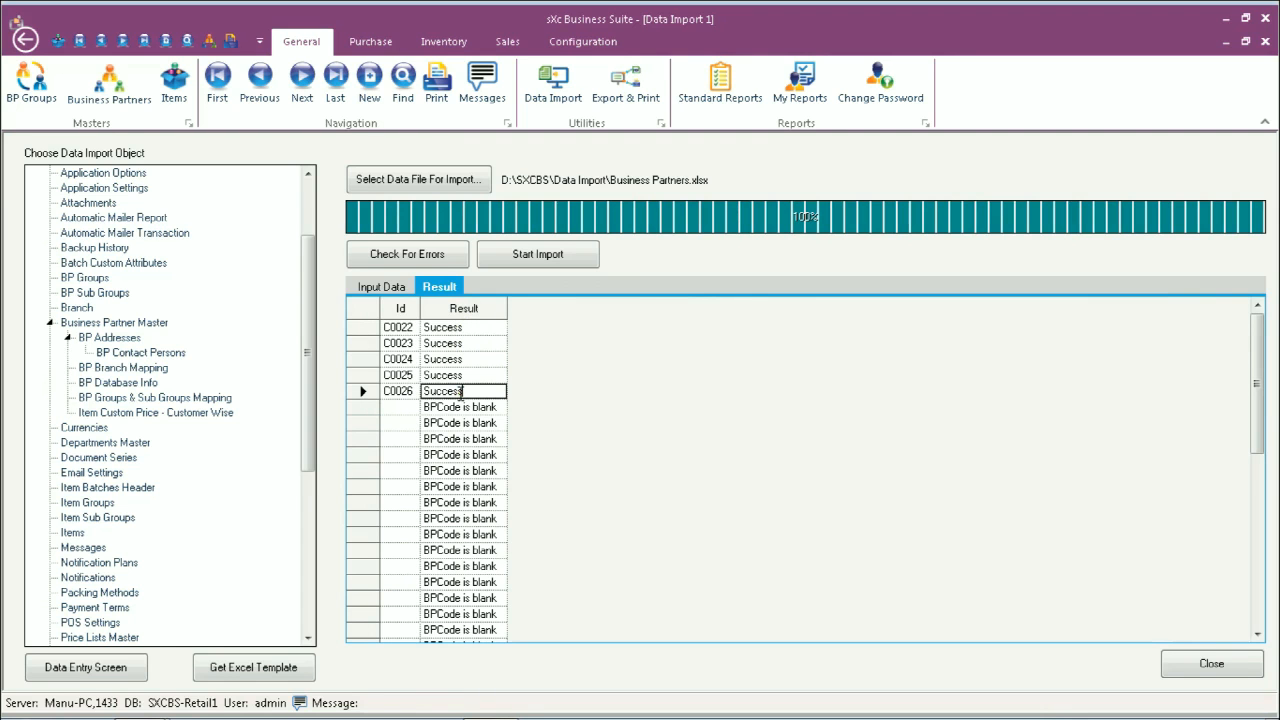
Step: Choose BP Addresses as the import object and load Business Partners Addresses.xlsx as its data file
{"action": "left_click", "coordinate": [112, 338]}
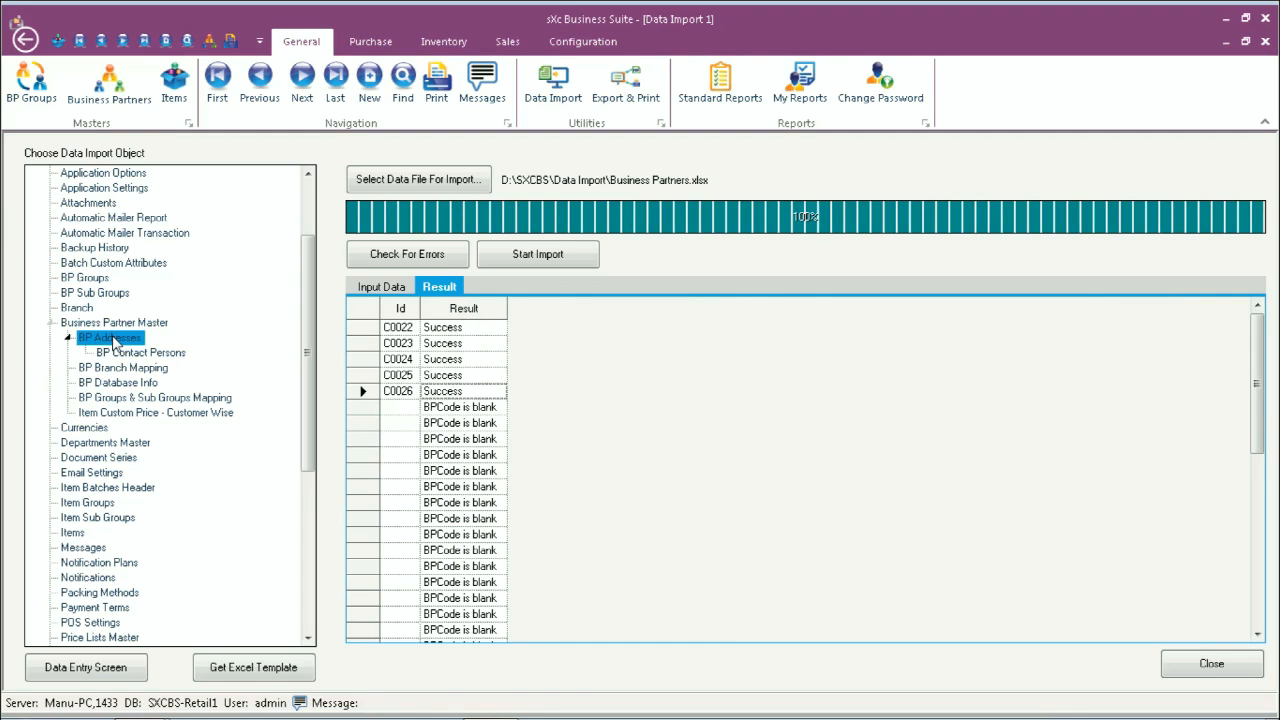
{"action": "left_click", "coordinate": [388, 288]}
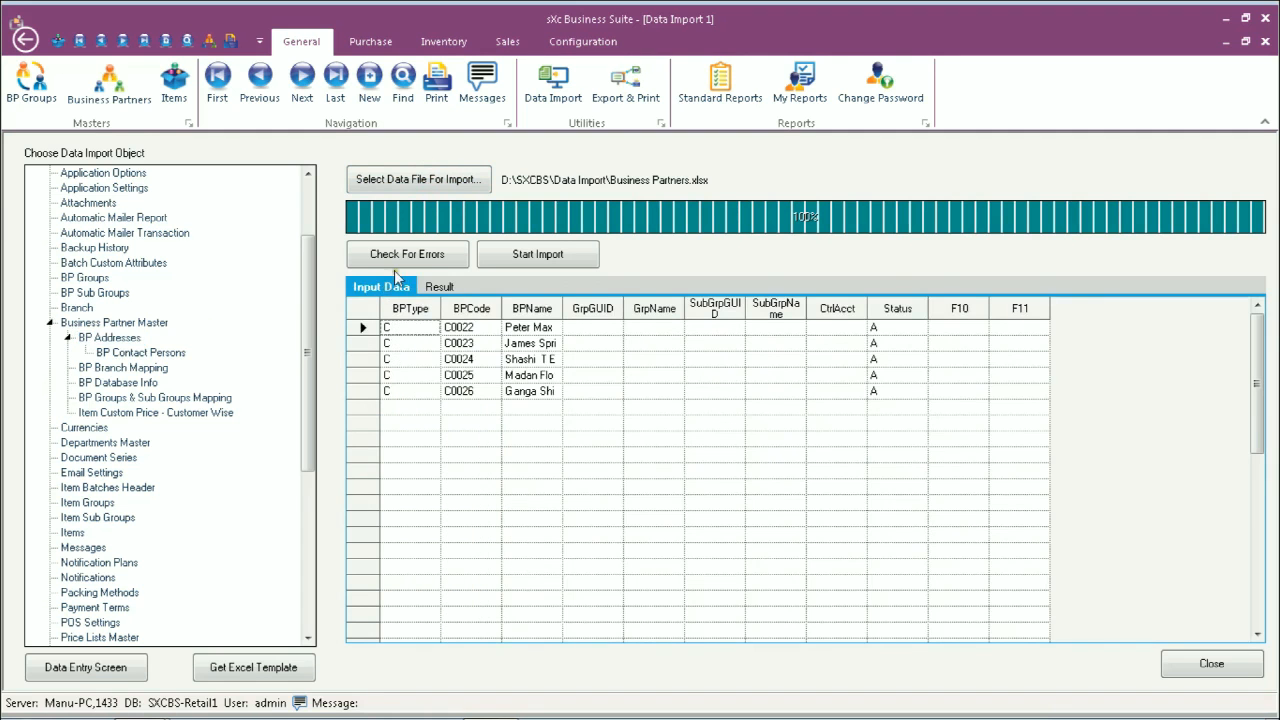
{"action": "left_click", "coordinate": [418, 180]}
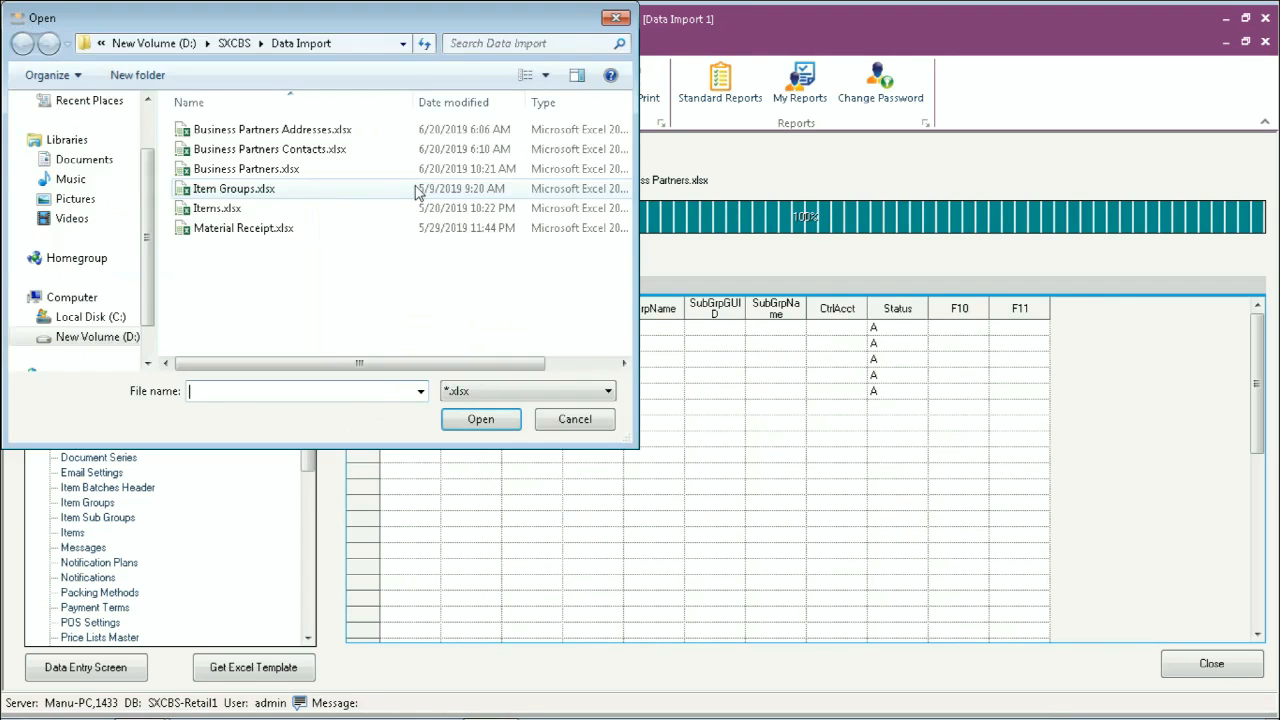
{"action": "left_click", "coordinate": [322, 130]}
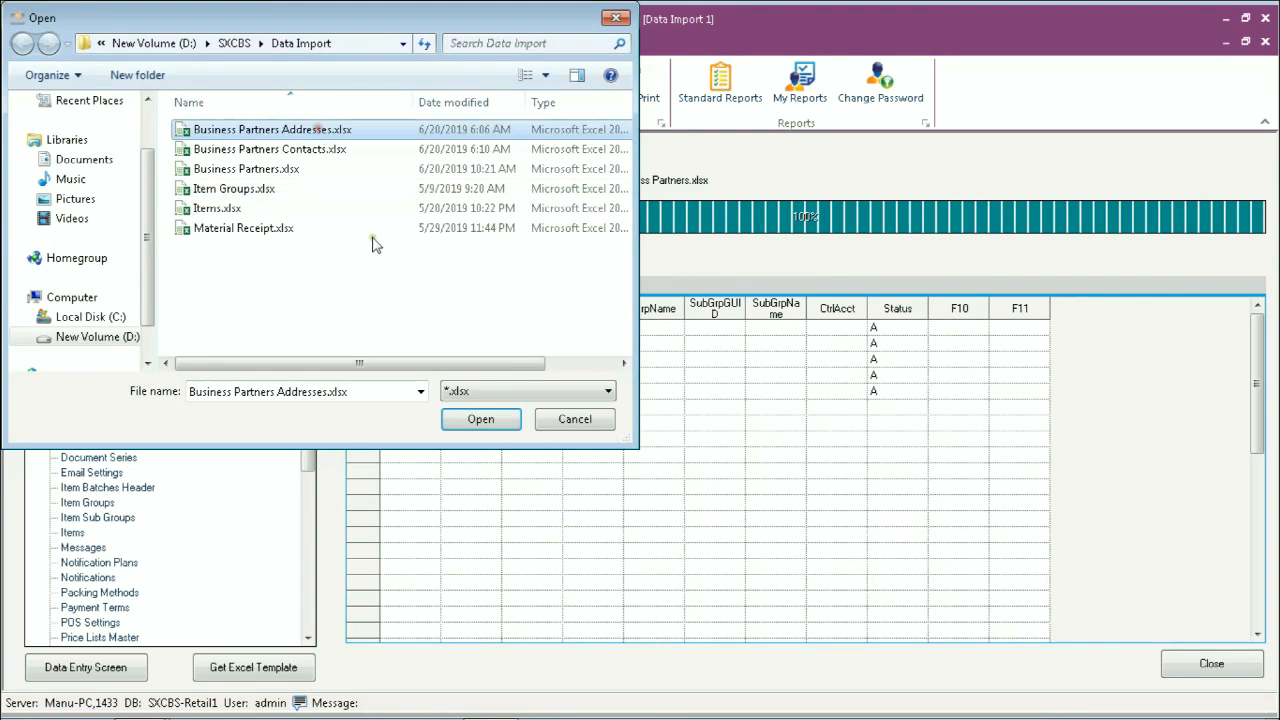
{"action": "left_click", "coordinate": [481, 419]}
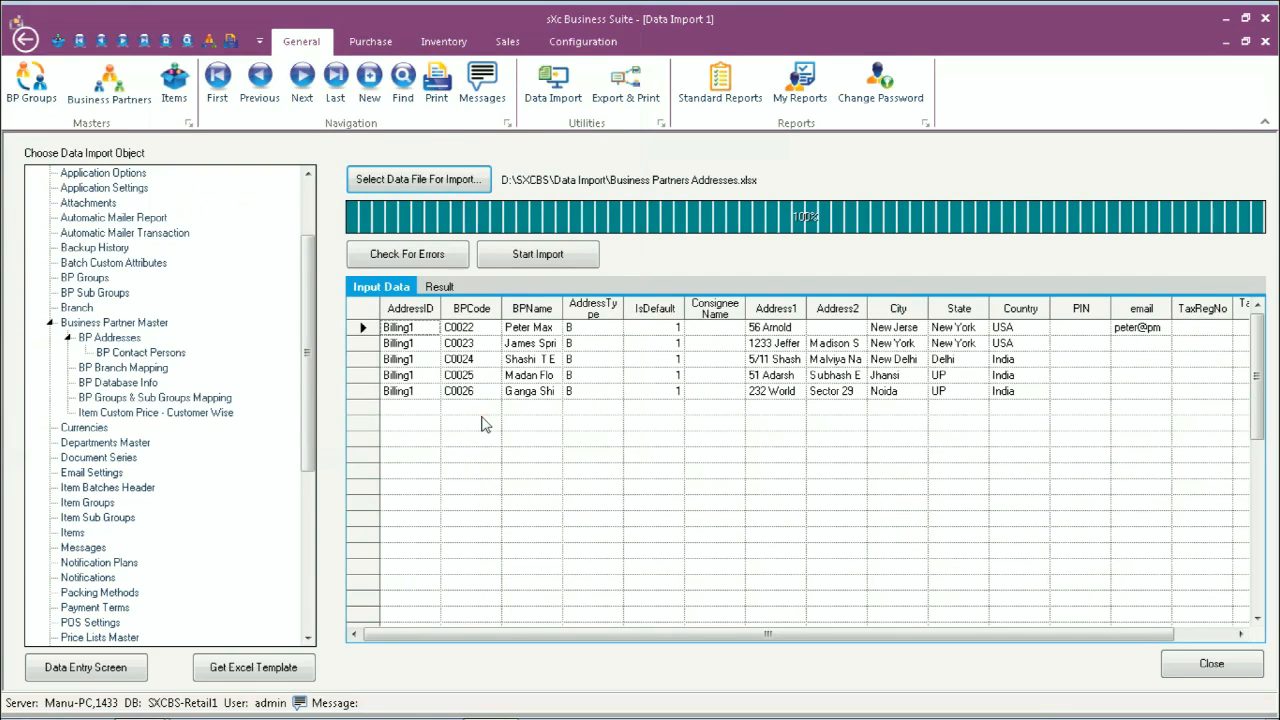
Step: Import the loaded address data and check the result of each address record
{"action": "left_click", "coordinate": [556, 256]}
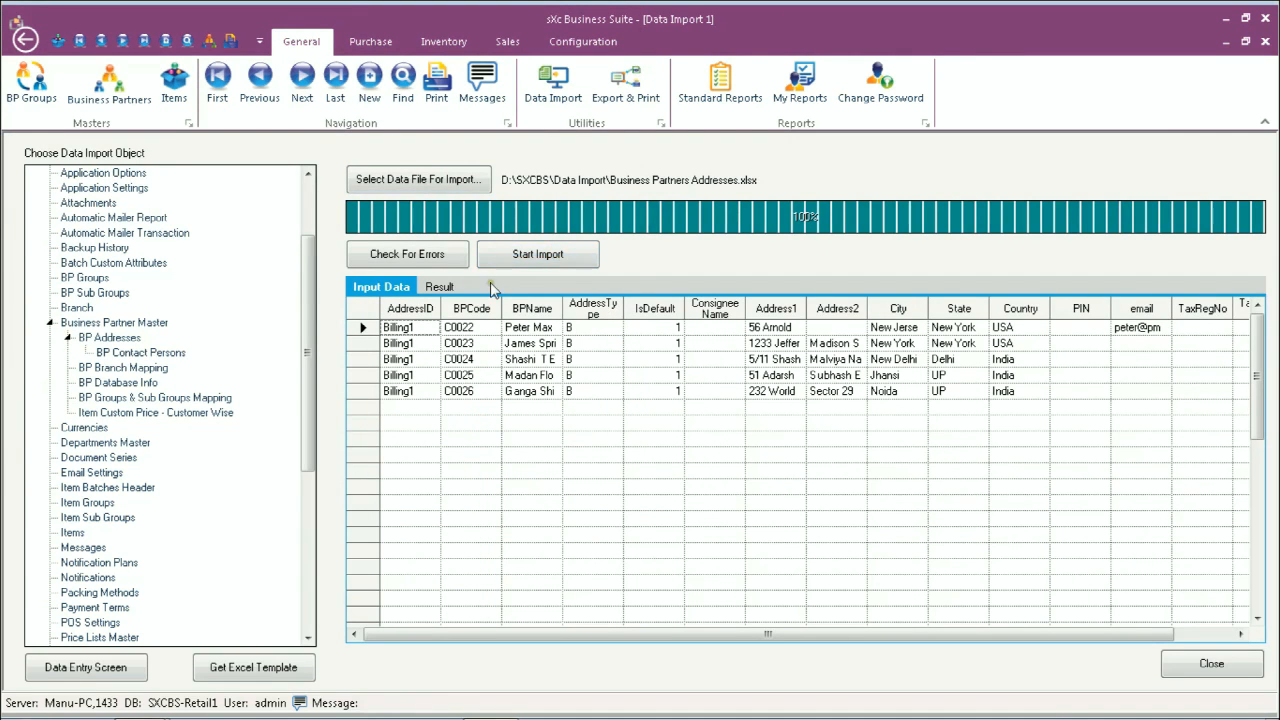
{"action": "left_click", "coordinate": [440, 287]}
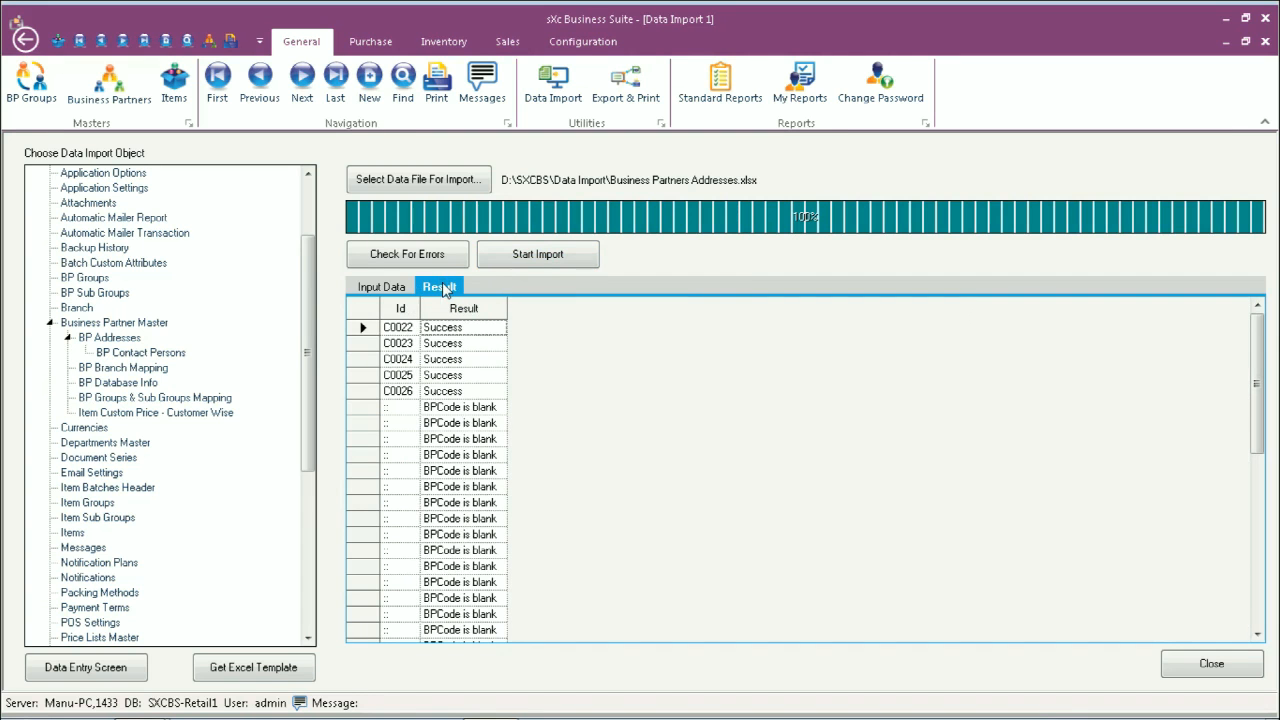
{"action": "left_click", "coordinate": [456, 359]}
{"action": "left_click", "coordinate": [458, 391]}
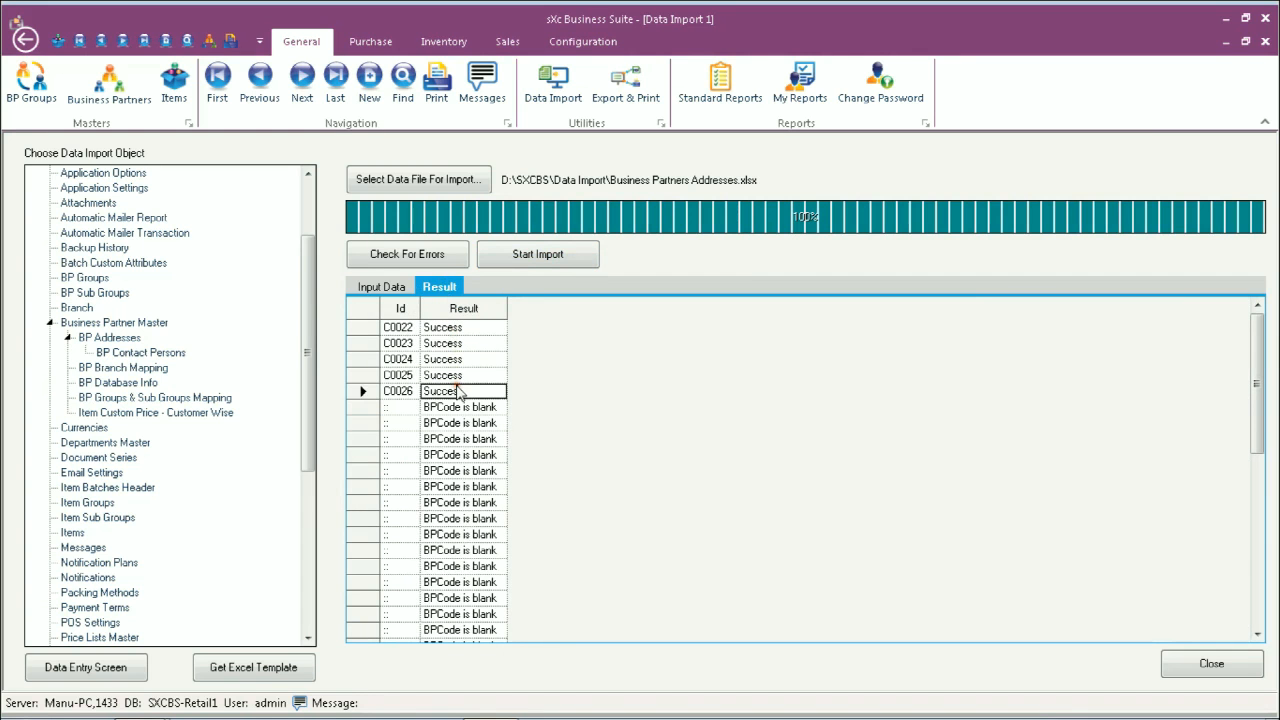
Step: Choose BP Contact Persons as the import object and load Business Partners Contacts.xlsx as its data file
{"action": "left_click", "coordinate": [106, 358]}
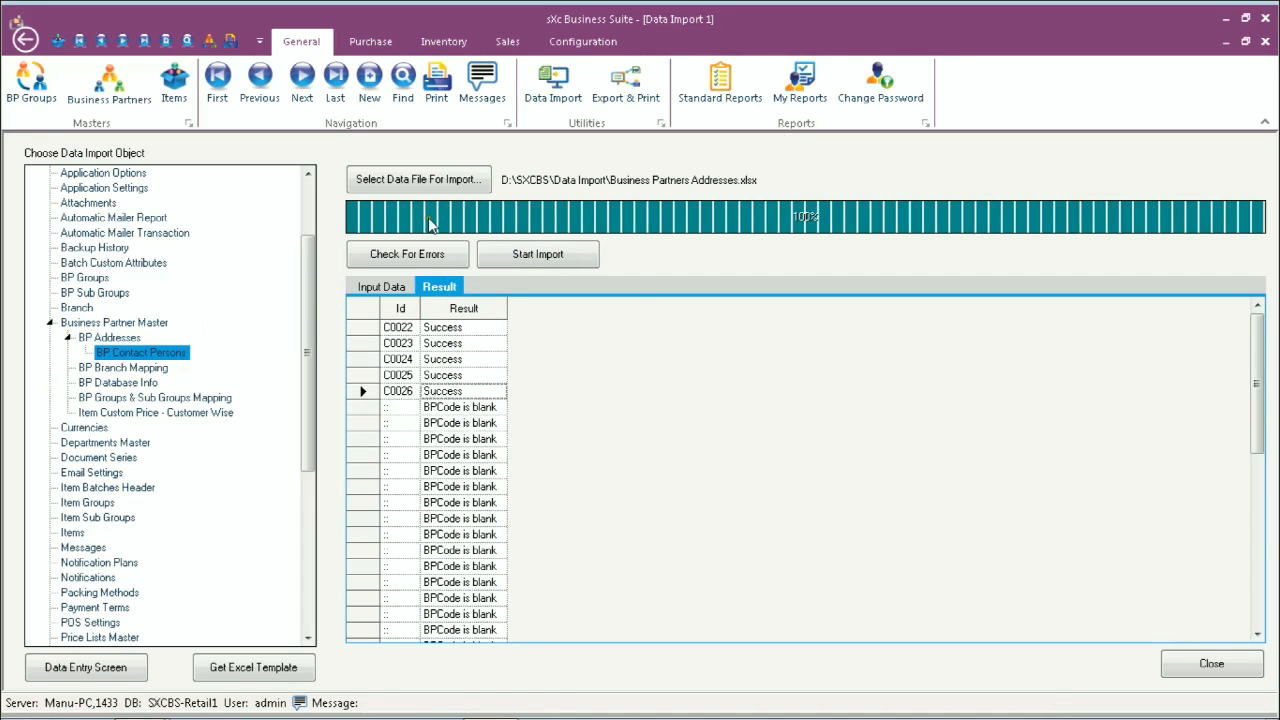
{"action": "left_click", "coordinate": [430, 184]}
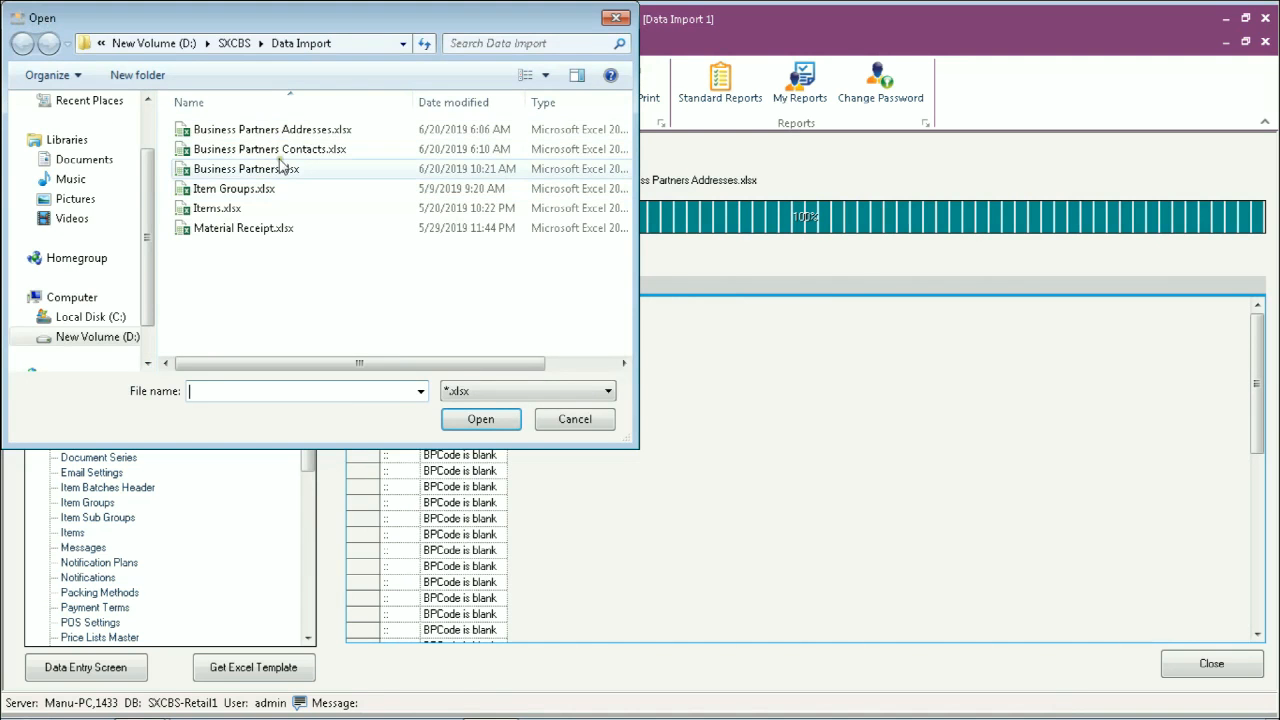
{"action": "left_click", "coordinate": [282, 150]}
{"action": "left_click", "coordinate": [478, 419]}
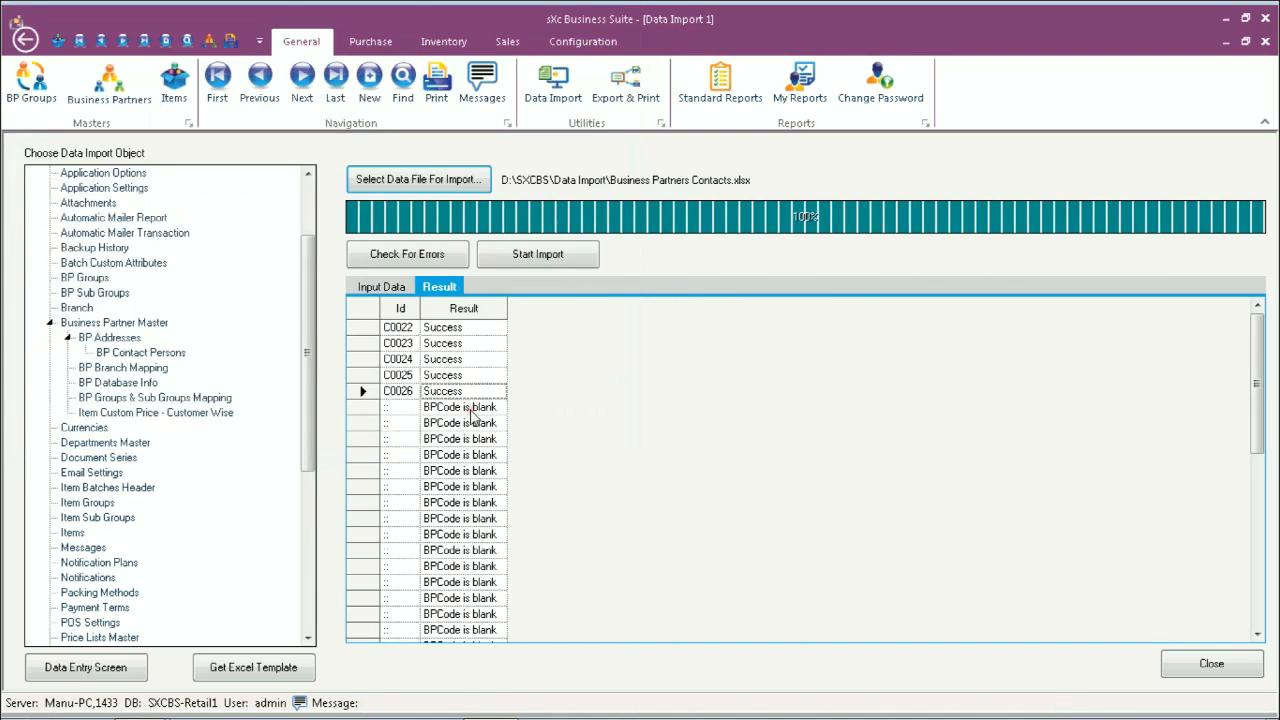
Step: Display the contact input data, import it and check the result of each contact record
{"action": "left_click", "coordinate": [383, 288]}
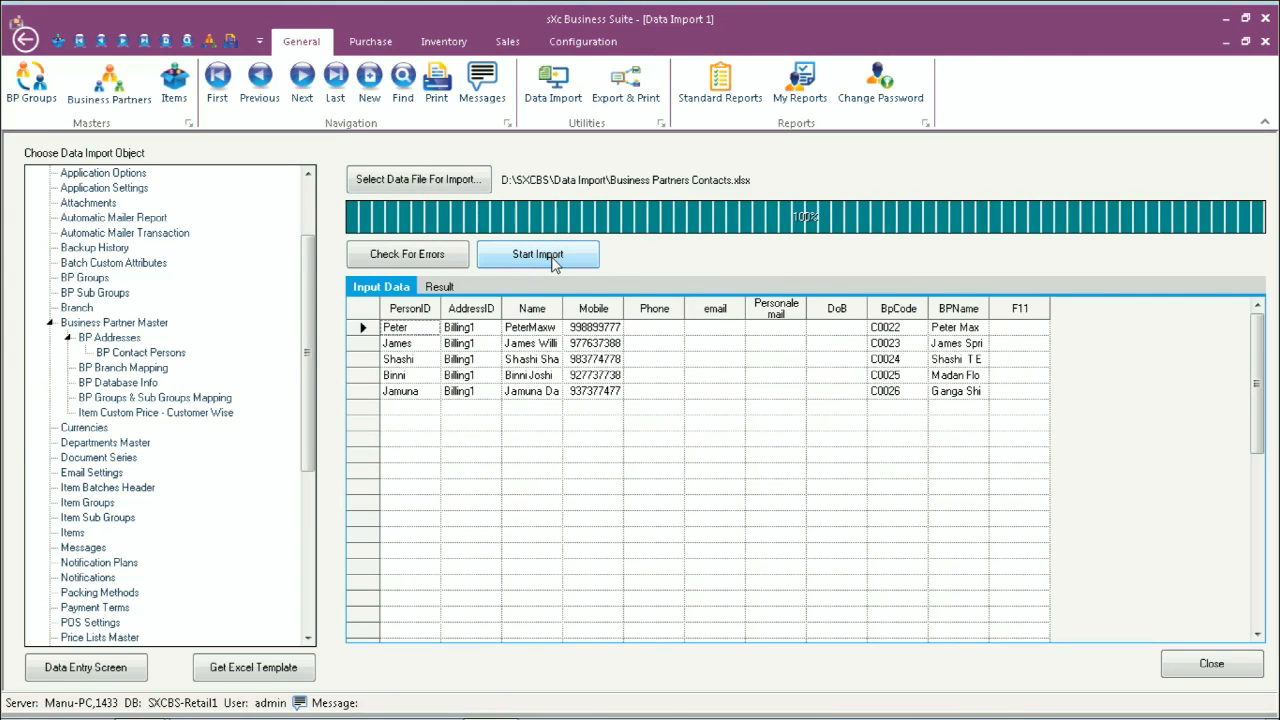
{"action": "left_click", "coordinate": [450, 290]}
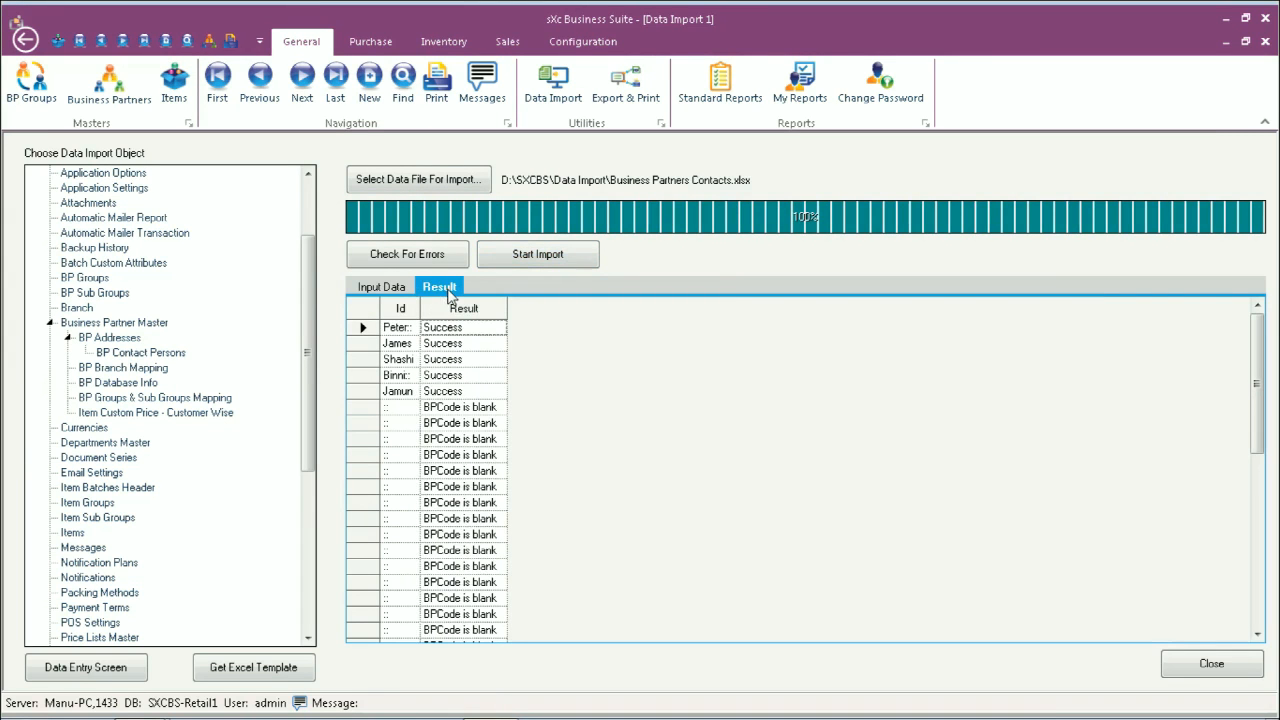
{"action": "left_click", "coordinate": [450, 390]}
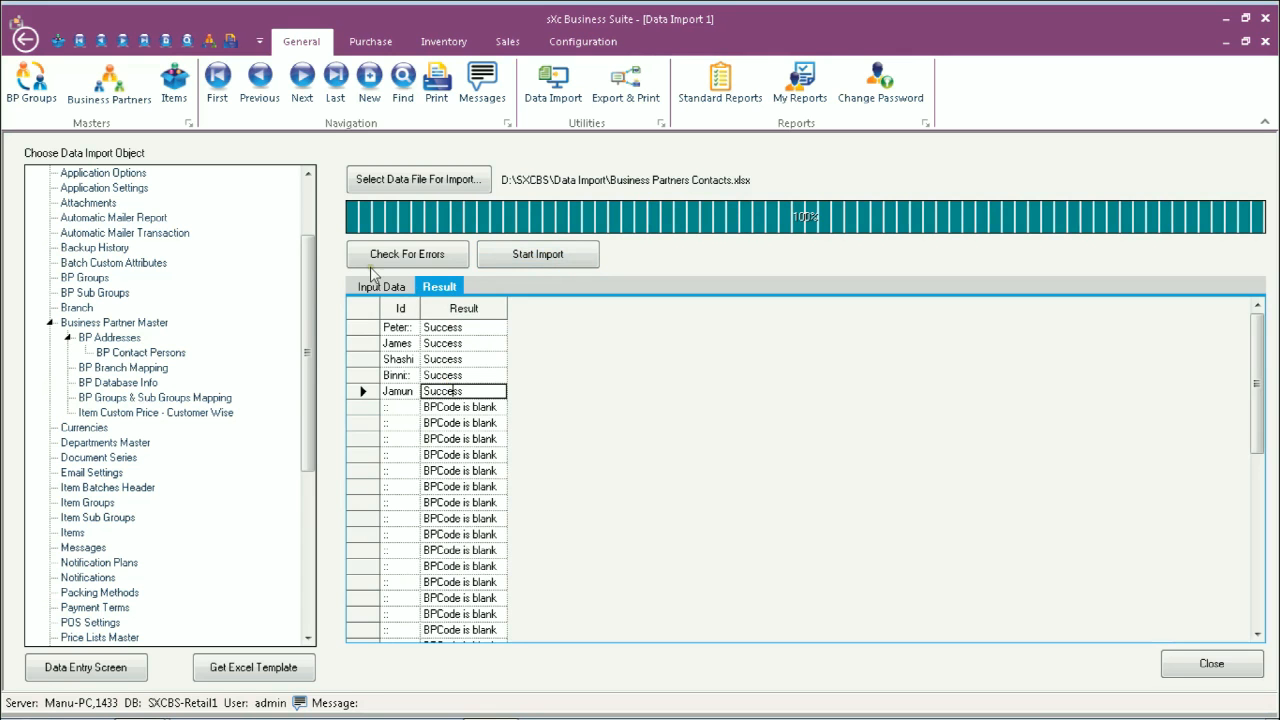
Step: Search the business partner master data, widen the NAME column of the list and open the first listed customer
{"action": "left_click", "coordinate": [98, 85]}
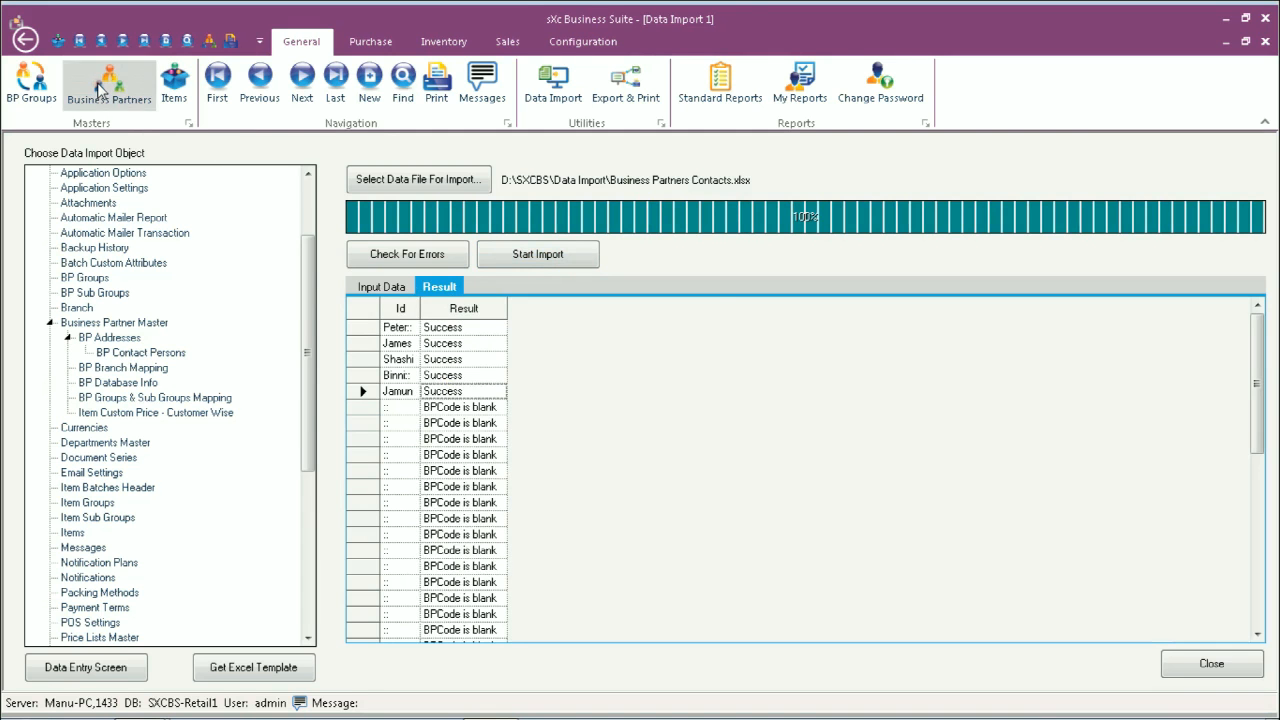
{"action": "left_click", "coordinate": [404, 85]}
{"action": "left_click", "coordinate": [68, 666]}
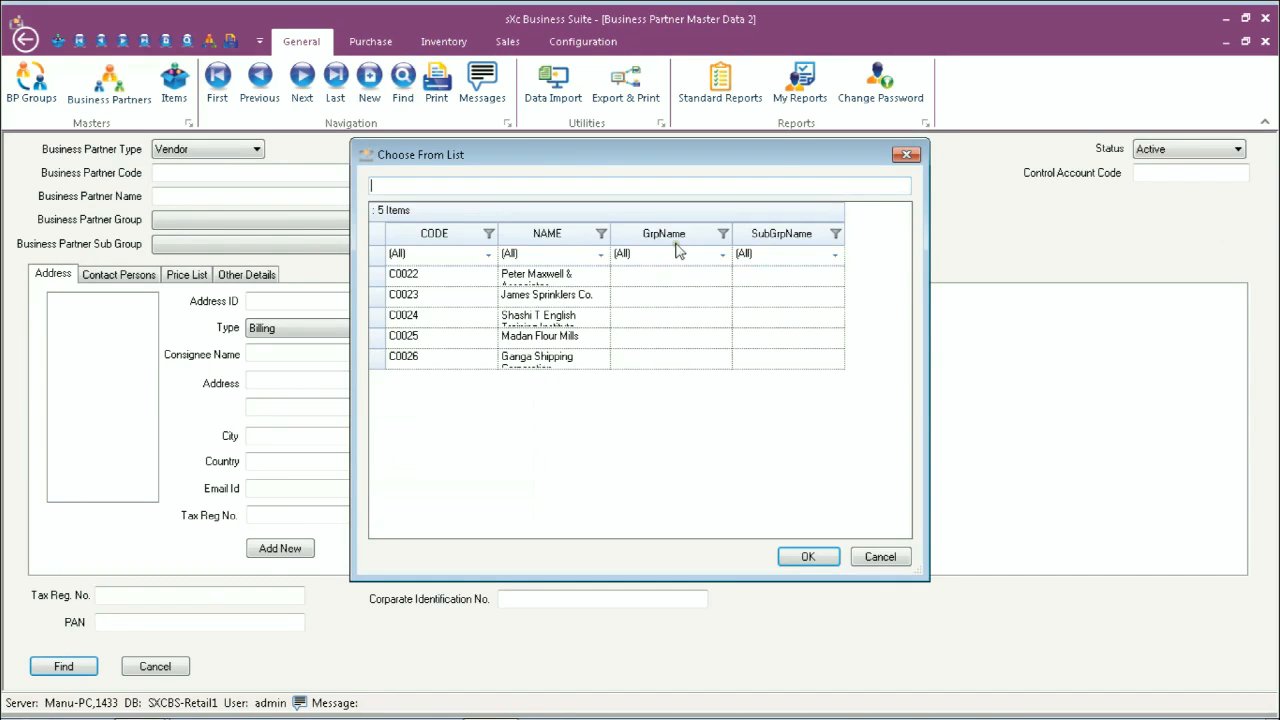
{"action": "left_click_drag", "start_coordinate": [611, 236], "coordinate": [699, 233]}
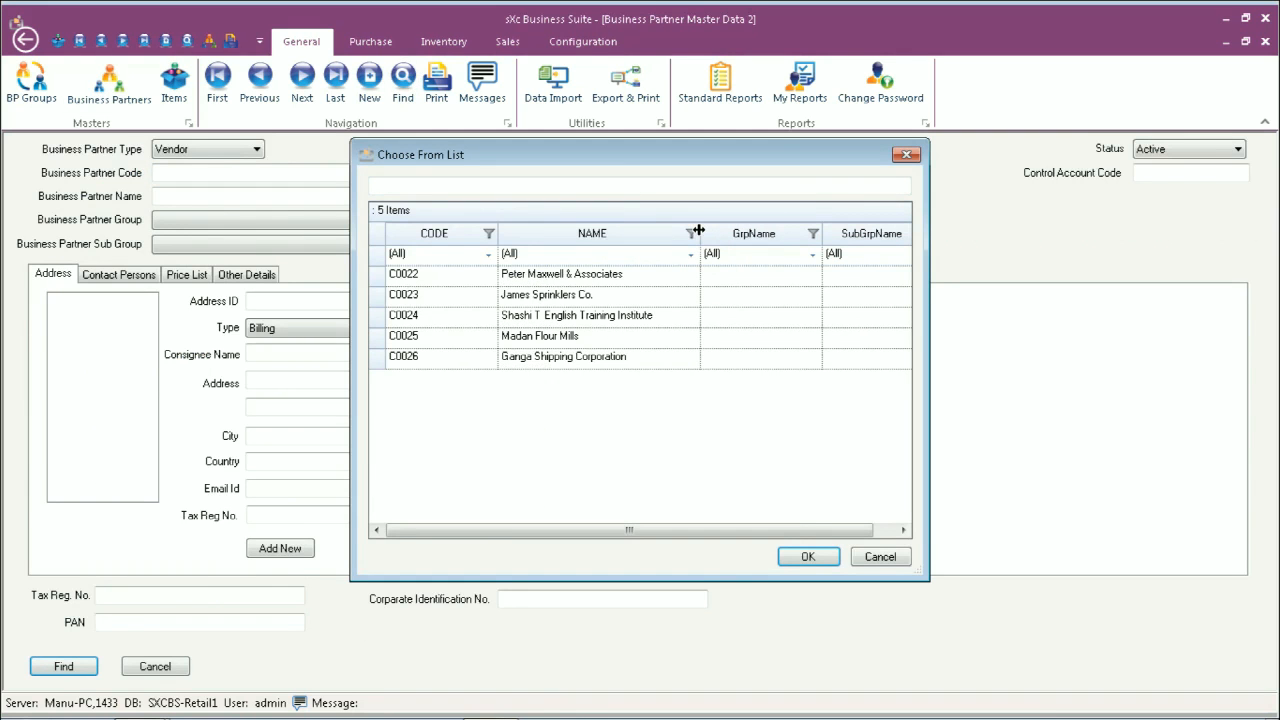
{"action": "left_click", "coordinate": [422, 280]}
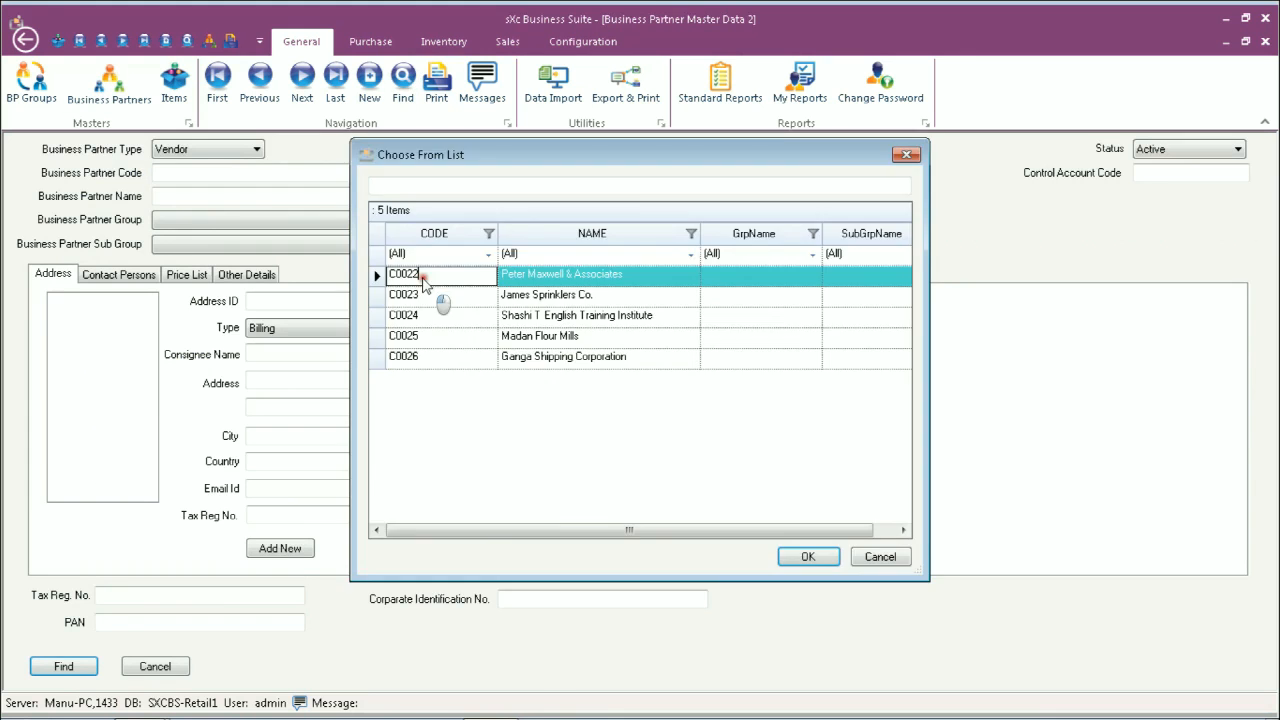
{"action": "double_click", "coordinate": [422, 281]}
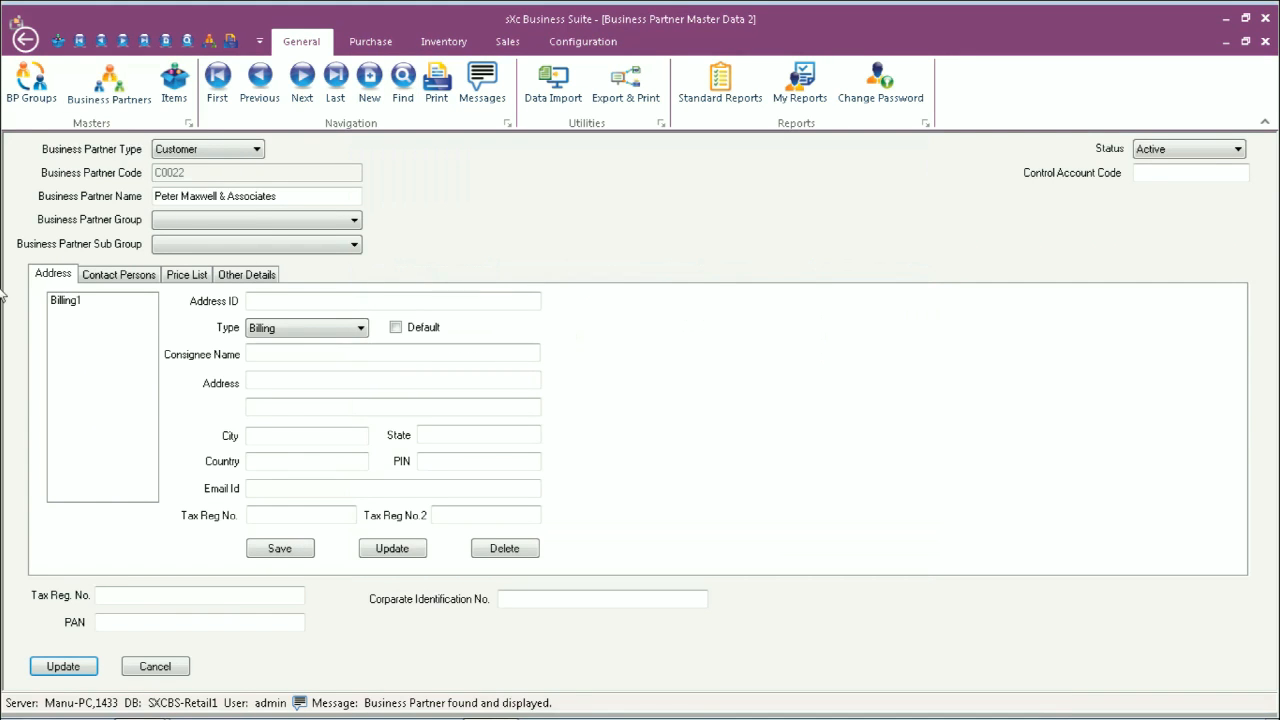
Step: Review the customer's Billing1 address details and its contact person's details
{"action": "left_click", "coordinate": [72, 302]}
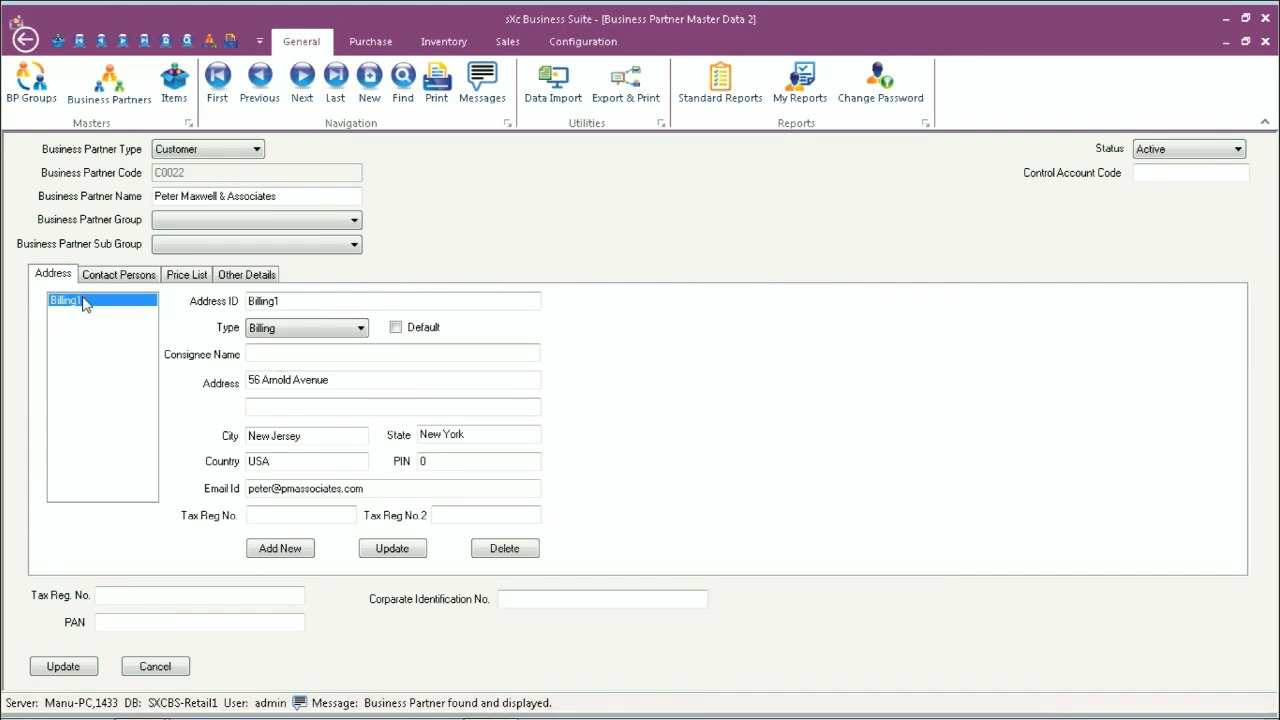
{"action": "left_click", "coordinate": [116, 274]}
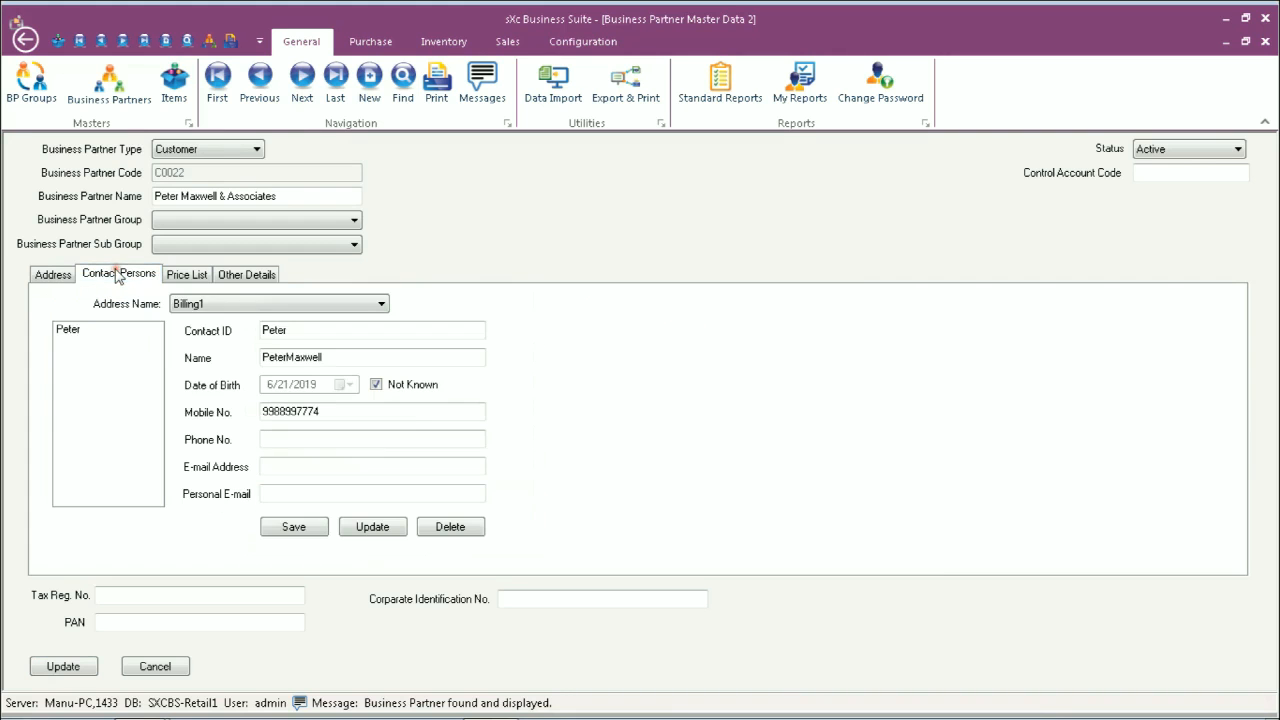
{"action": "left_click", "coordinate": [83, 337]}
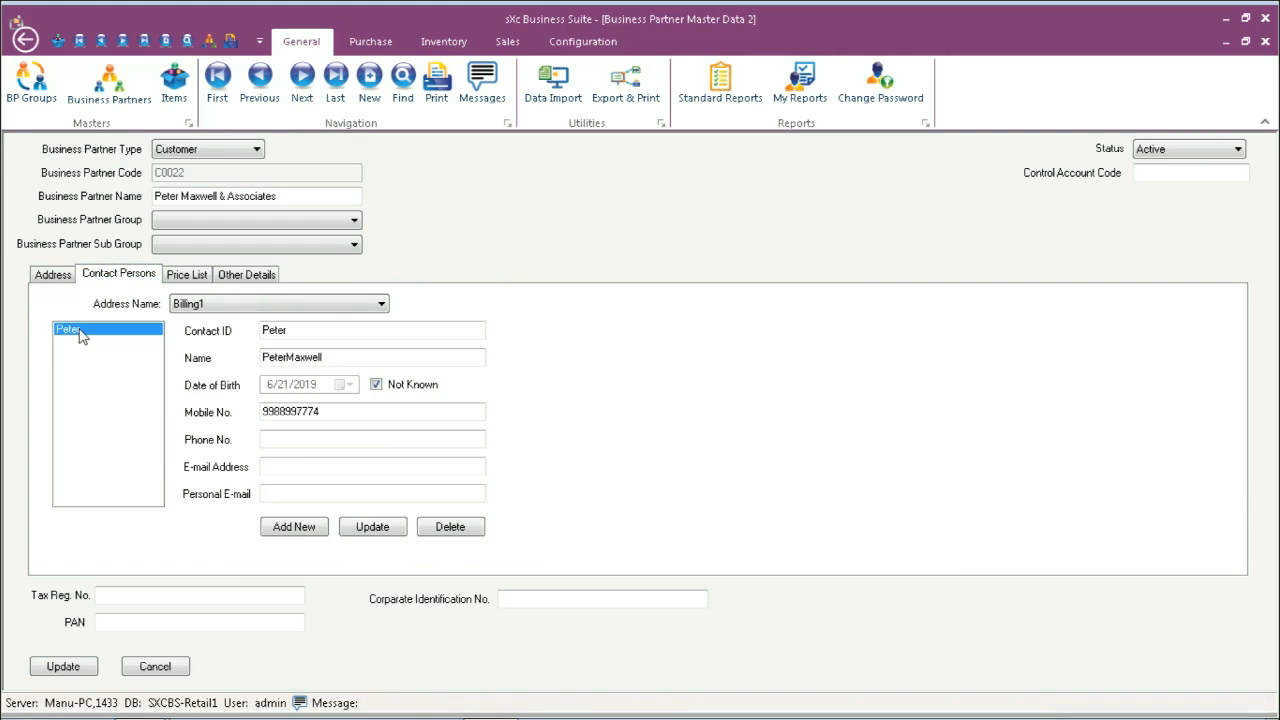